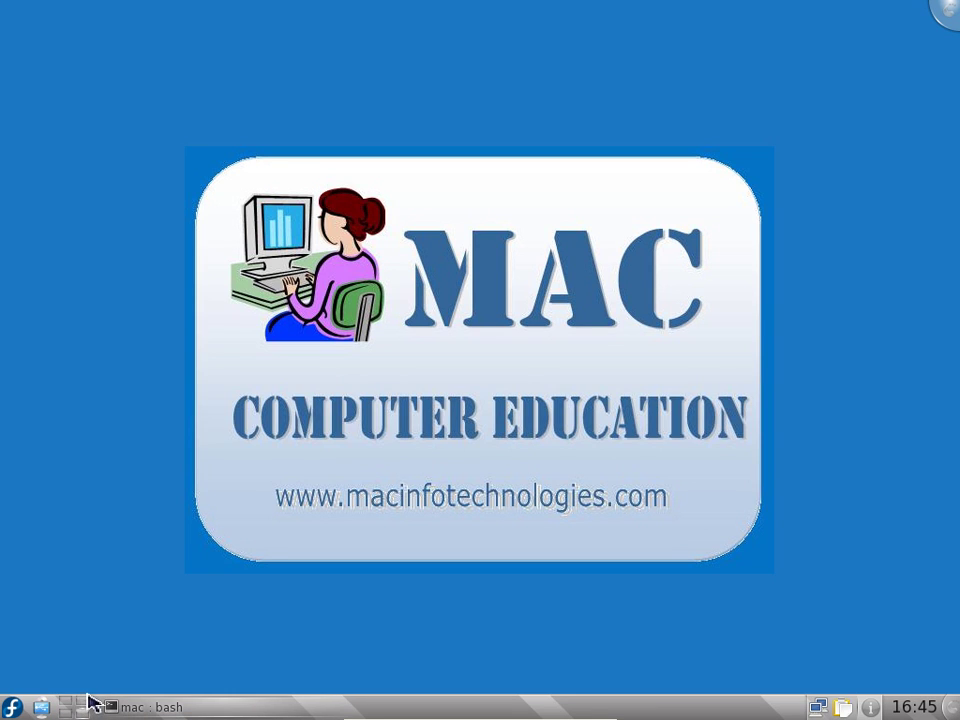
Close the 'mac : bash' terminal window from its taskbar entry.
{"action": "right_click", "coordinate": [165, 707]}
{"action": "left_click", "coordinate": [182, 682]}
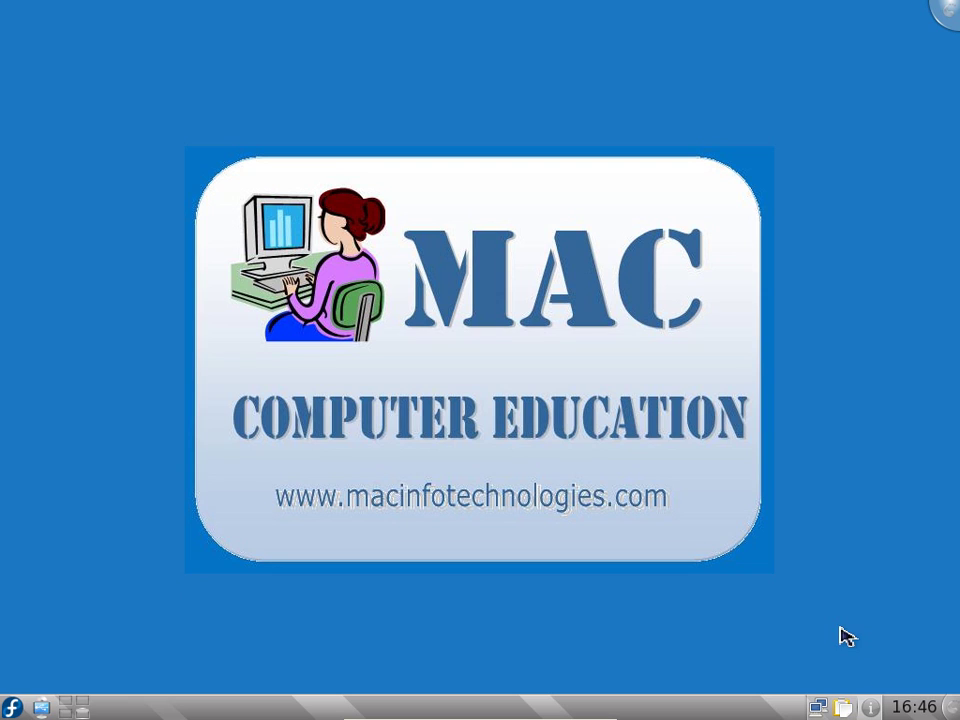
Check the panel options, then search the Kickoff launcher for 'bro' and clear the search.
{"action": "left_click", "coordinate": [952, 708]}
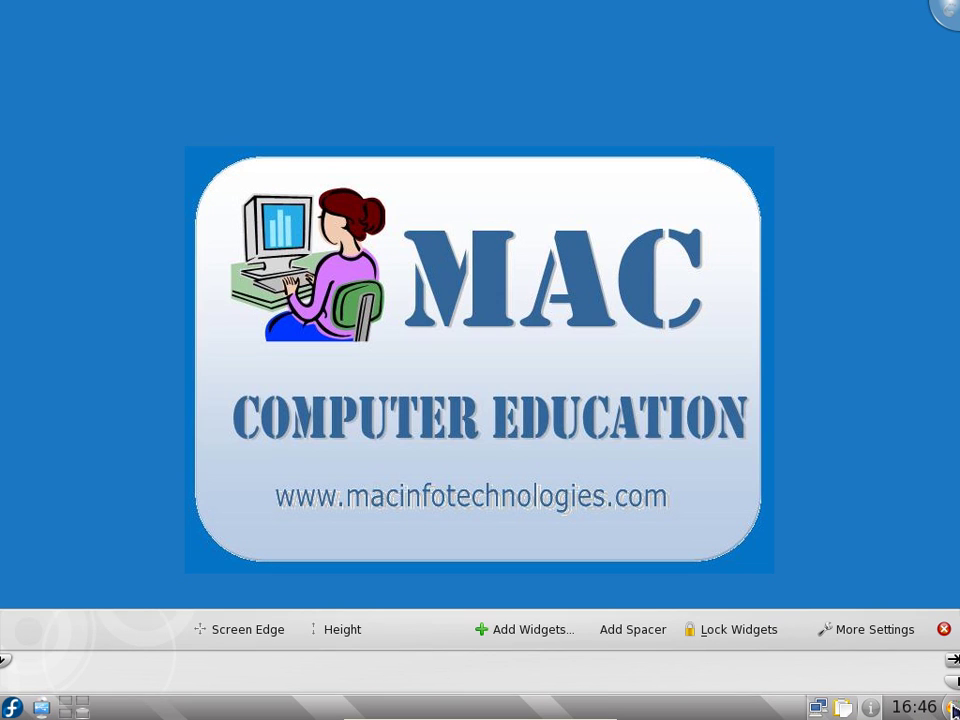
{"action": "left_click", "coordinate": [943, 629]}
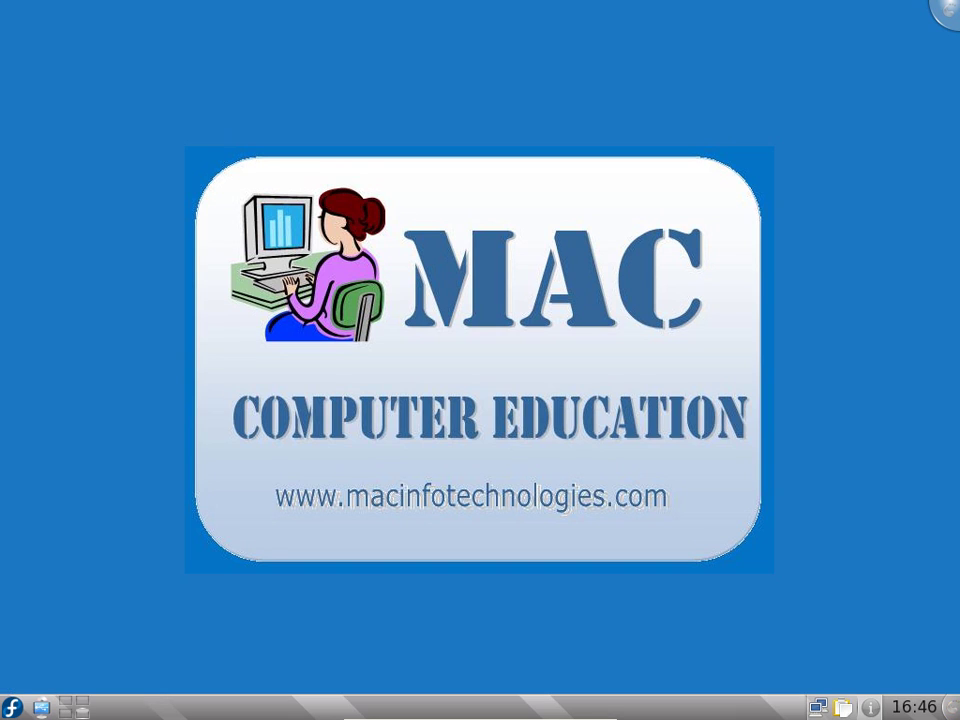
{"action": "left_click", "coordinate": [12, 707]}
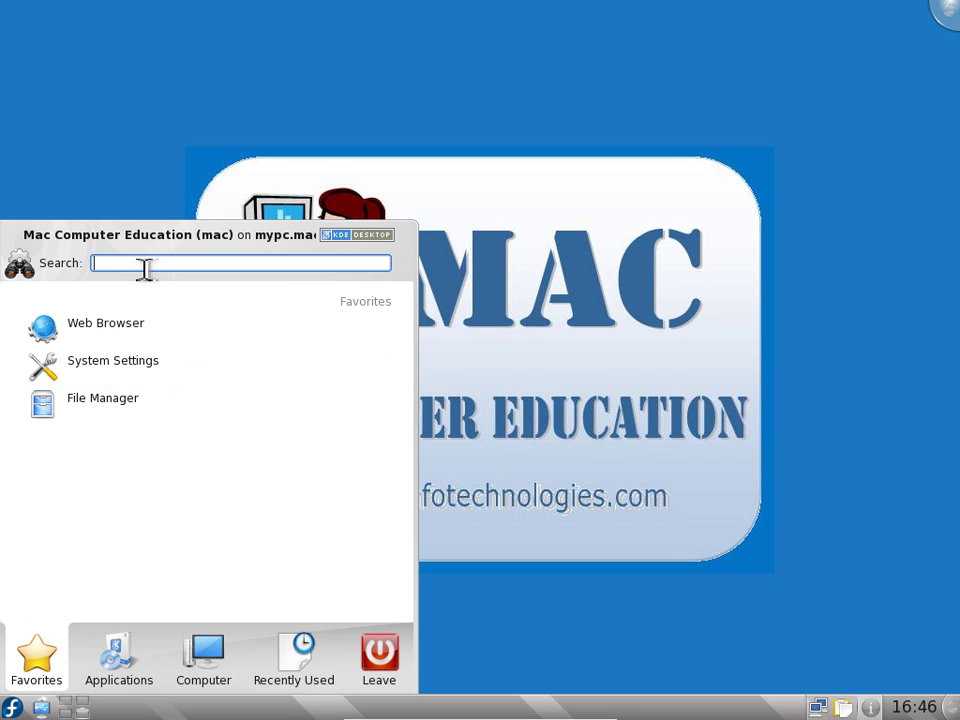
{"action": "type", "text": "broe"}
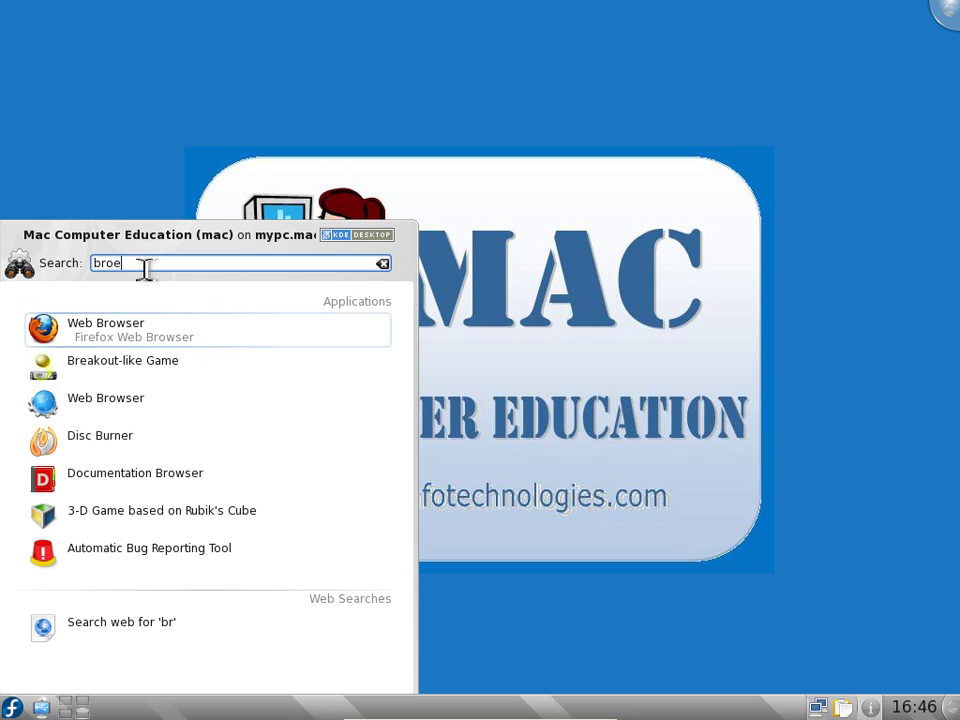
{"action": "key", "text": "BackSpace"}
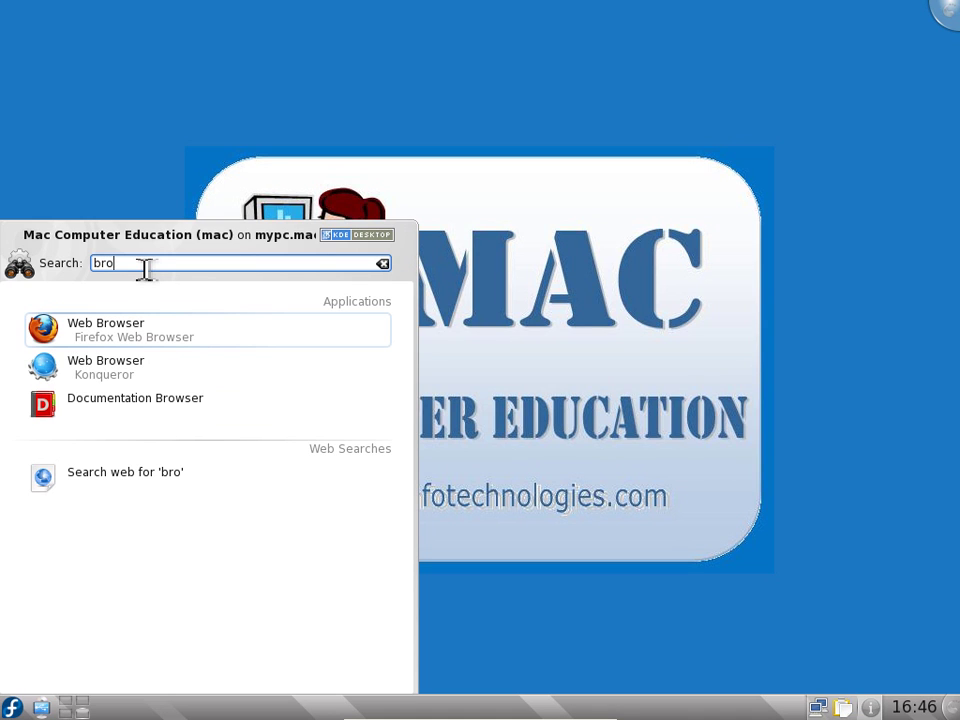
{"action": "key", "text": "BackSpace"}
{"action": "key", "text": "BackSpace"}
{"action": "key", "text": "BackSpace"}
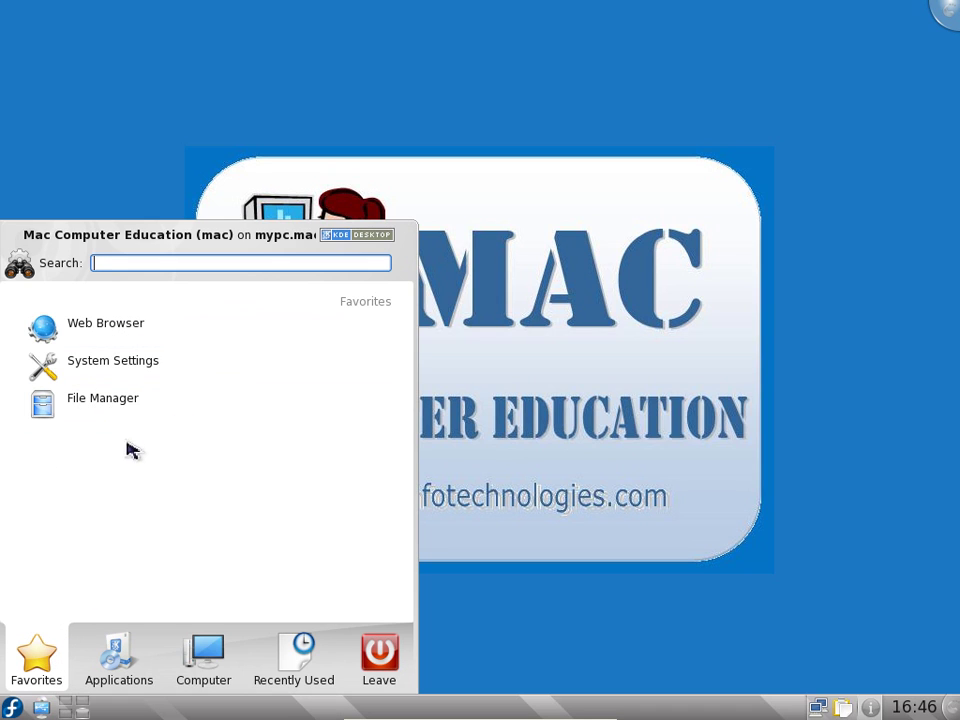
List all application categories and browse the Administration applications.
{"action": "left_click", "coordinate": [122, 664]}
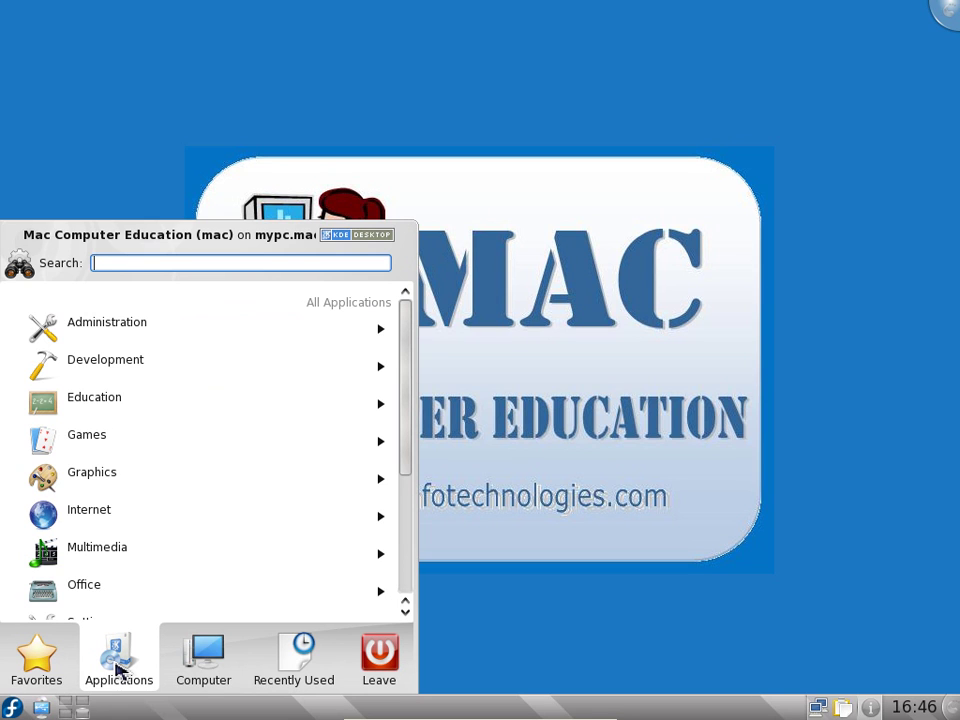
{"action": "scroll", "coordinate": [144, 497], "scroll_direction": "down", "scroll_amount": 2}
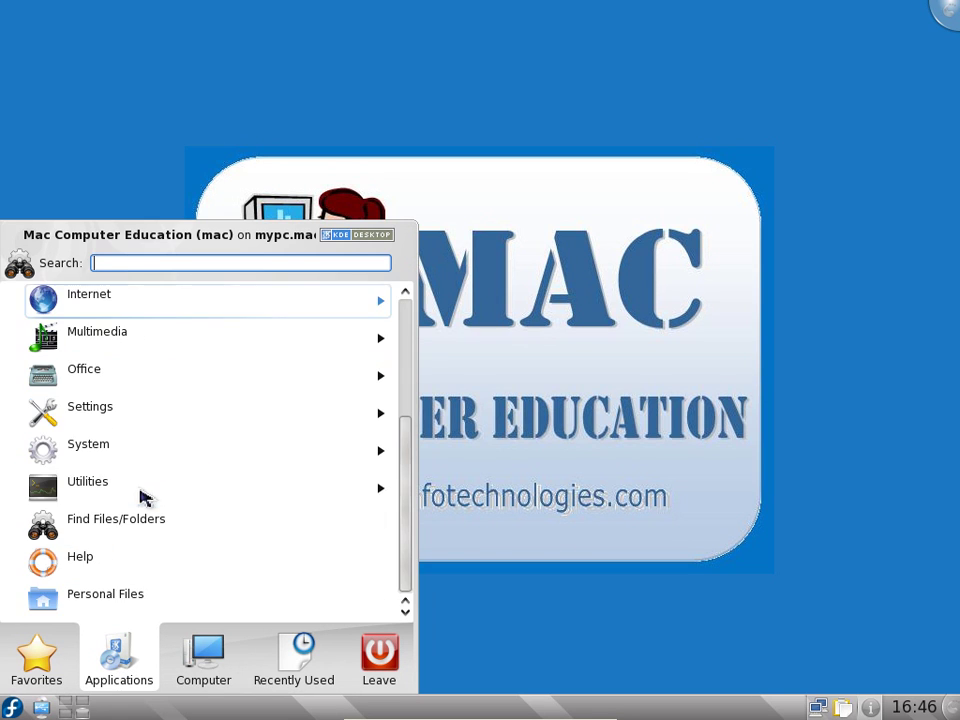
{"action": "scroll", "coordinate": [137, 508], "scroll_direction": "up", "scroll_amount": 1}
{"action": "scroll", "coordinate": [137, 508], "scroll_direction": "up", "scroll_amount": 2}
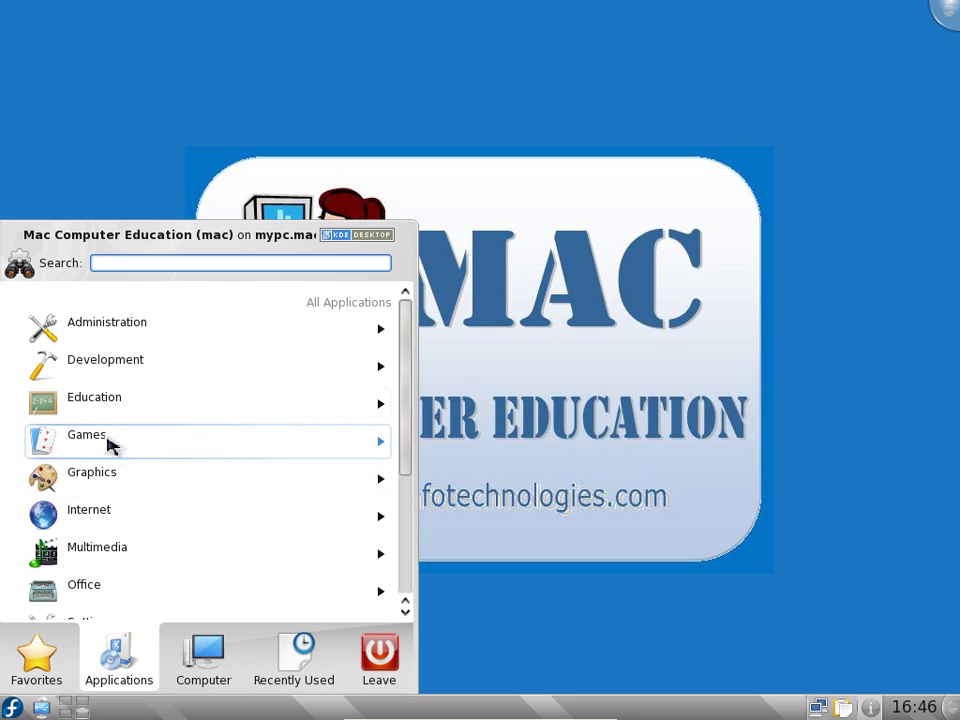
{"action": "left_click", "coordinate": [95, 333]}
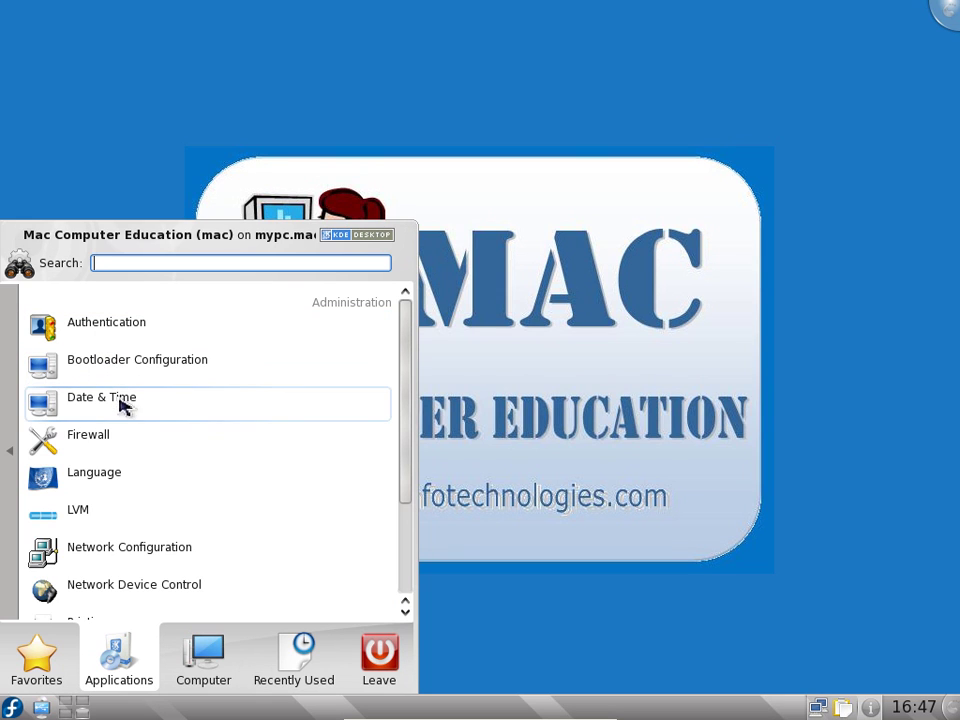
{"action": "scroll", "coordinate": [122, 446], "scroll_direction": "down", "scroll_amount": 1}
{"action": "scroll", "coordinate": [123, 456], "scroll_direction": "down", "scroll_amount": 1}
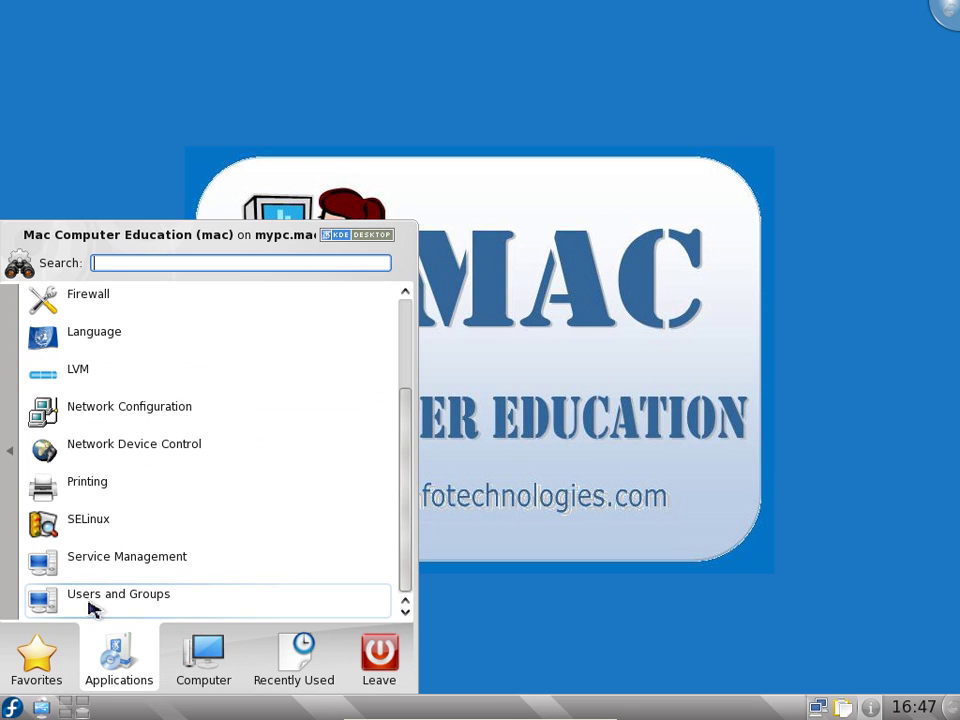
{"action": "left_click", "coordinate": [18, 485]}
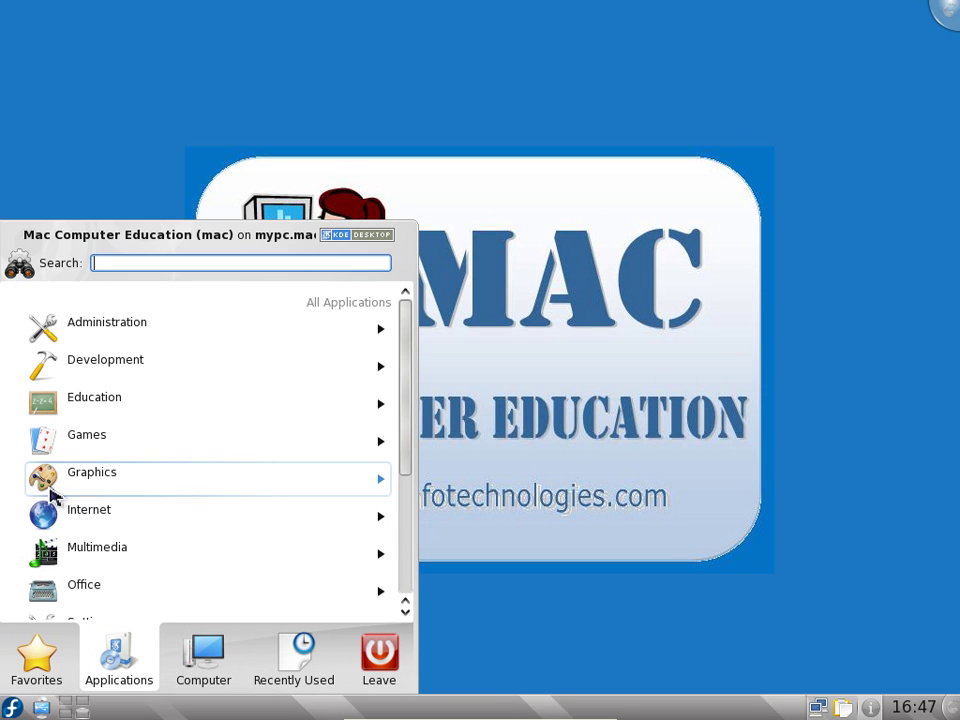
{"action": "left_click", "coordinate": [241, 337]}
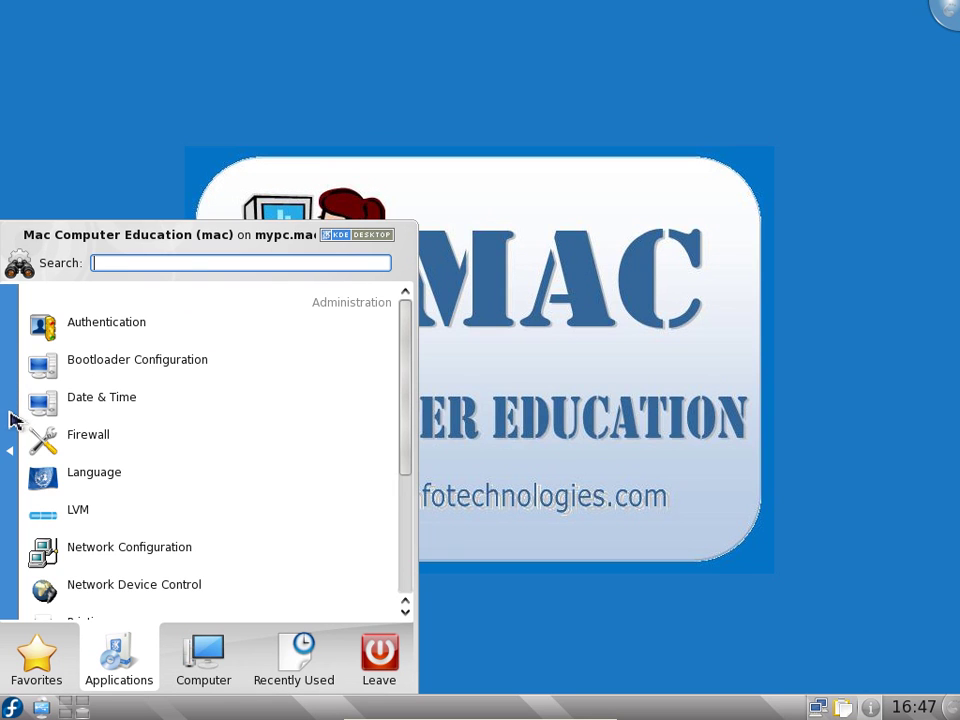
{"action": "left_click", "coordinate": [11, 418]}
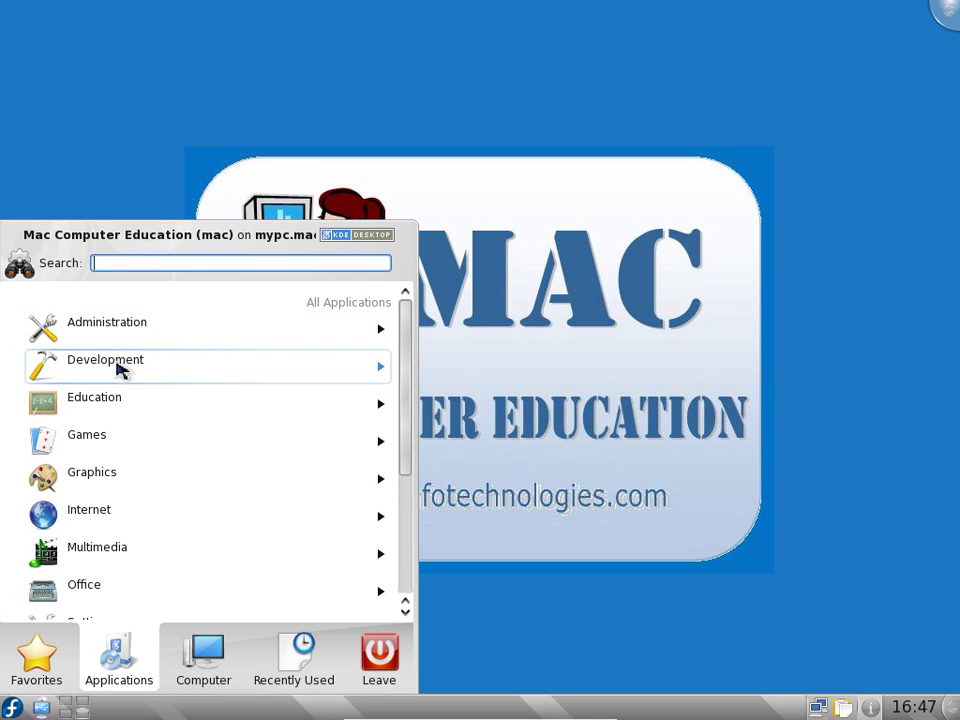
{"action": "left_click", "coordinate": [119, 367]}
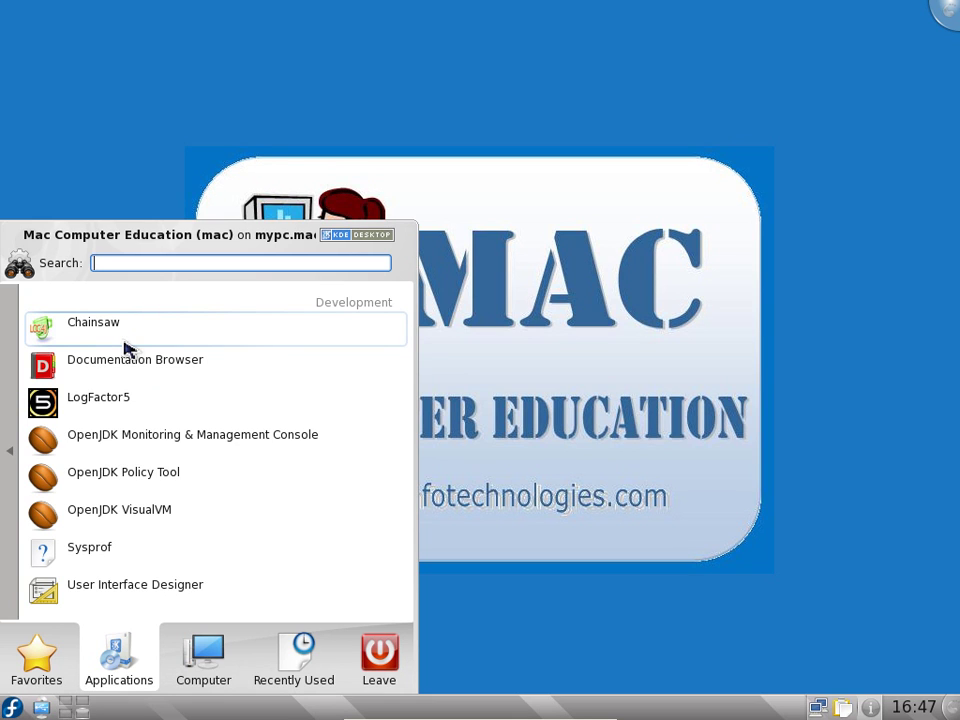
{"action": "left_click", "coordinate": [14, 380]}
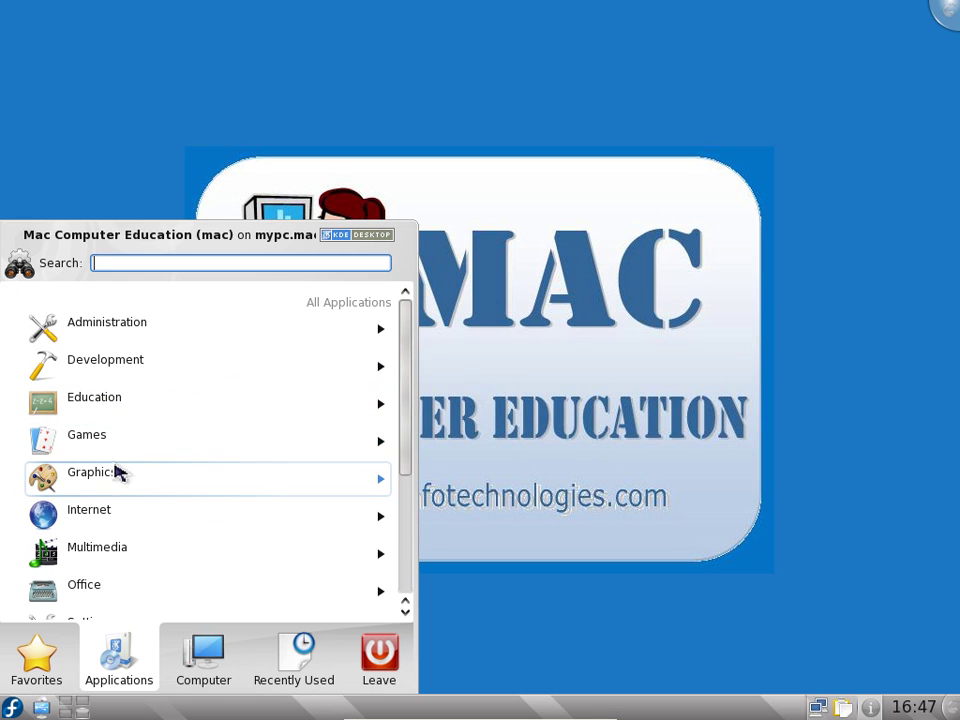
{"action": "left_click", "coordinate": [117, 408]}
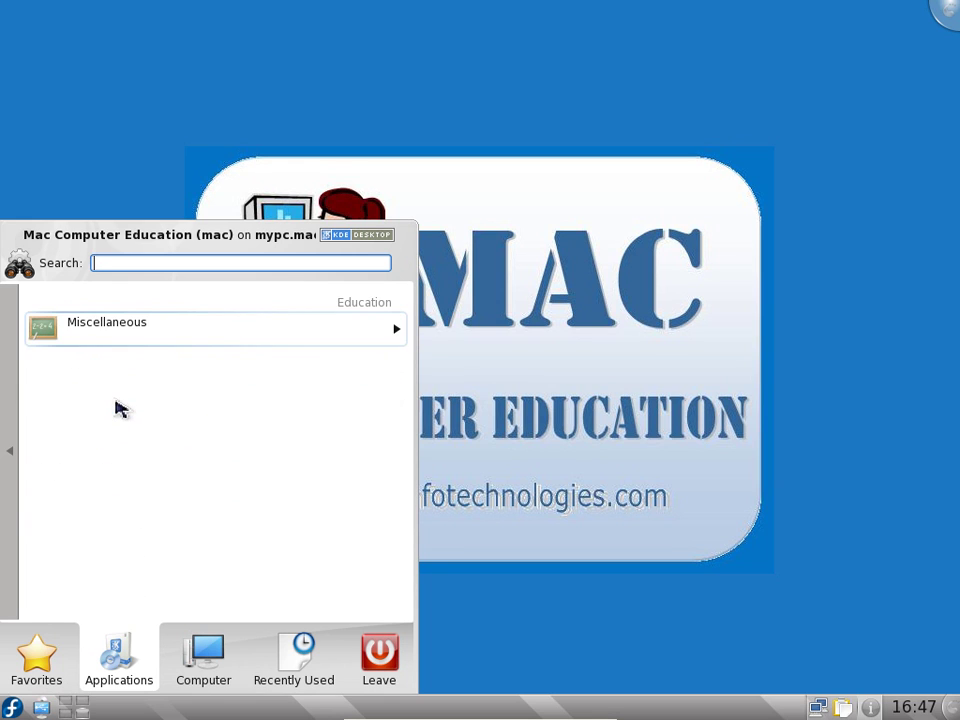
{"action": "left_click", "coordinate": [130, 334]}
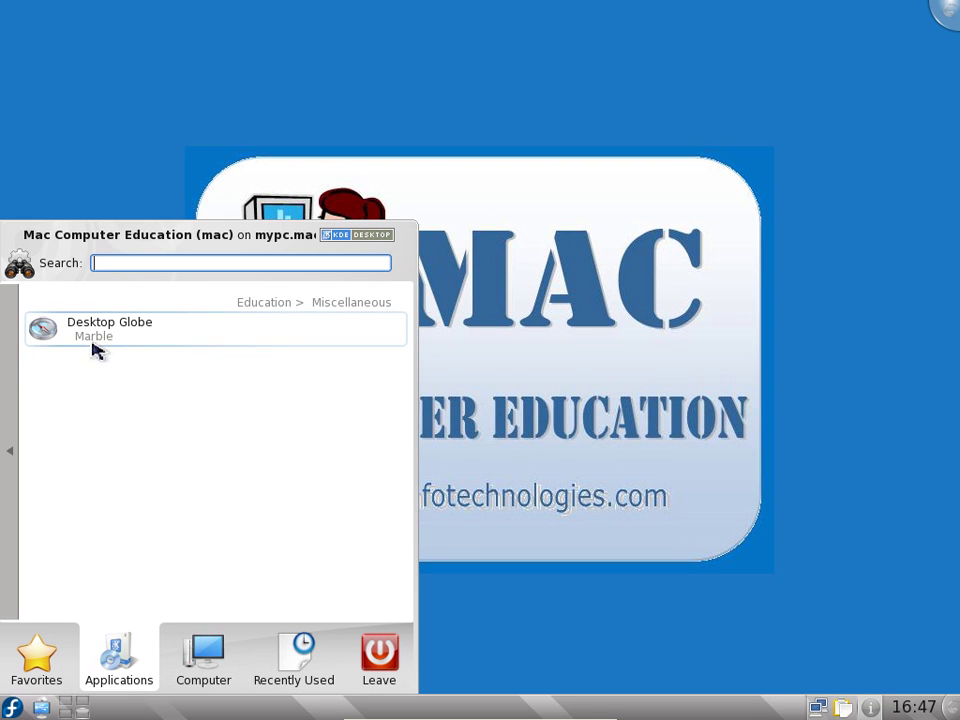
{"action": "left_click", "coordinate": [14, 402]}
{"action": "left_click", "coordinate": [14, 402]}
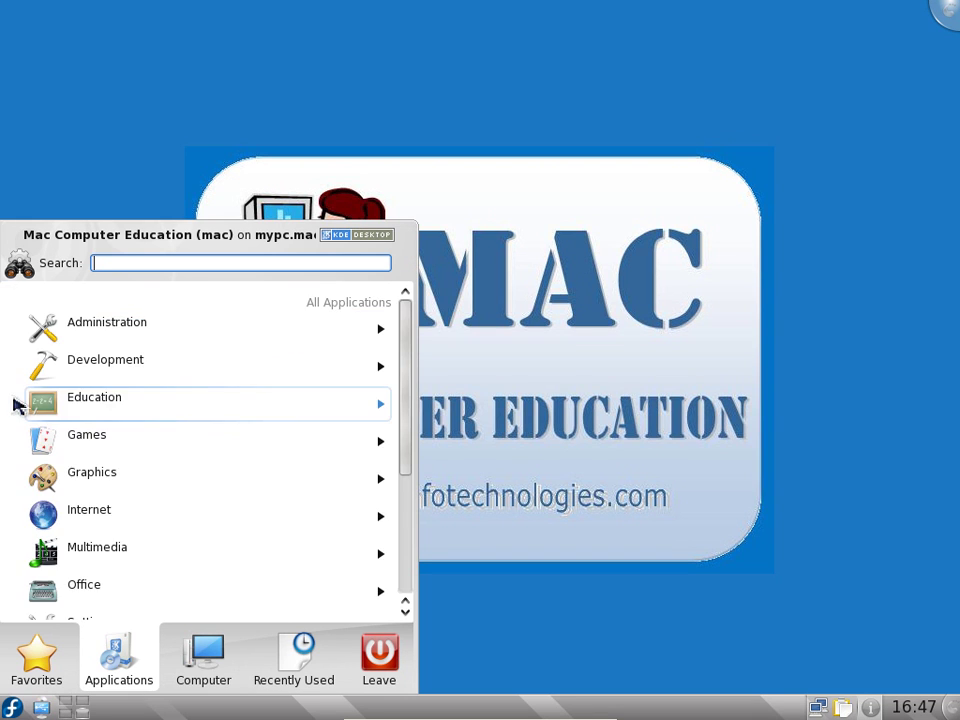
Browse the Board Games, Games for Kids, Logic Games and Tactics & Strategy game lists.
{"action": "left_click", "coordinate": [124, 444]}
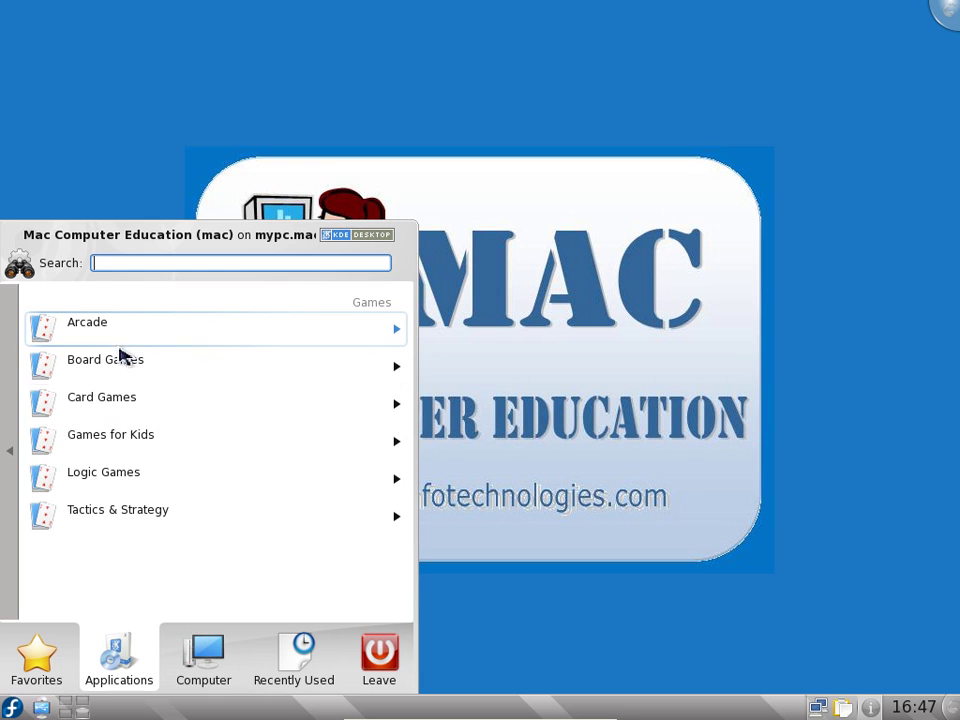
{"action": "left_click", "coordinate": [118, 359]}
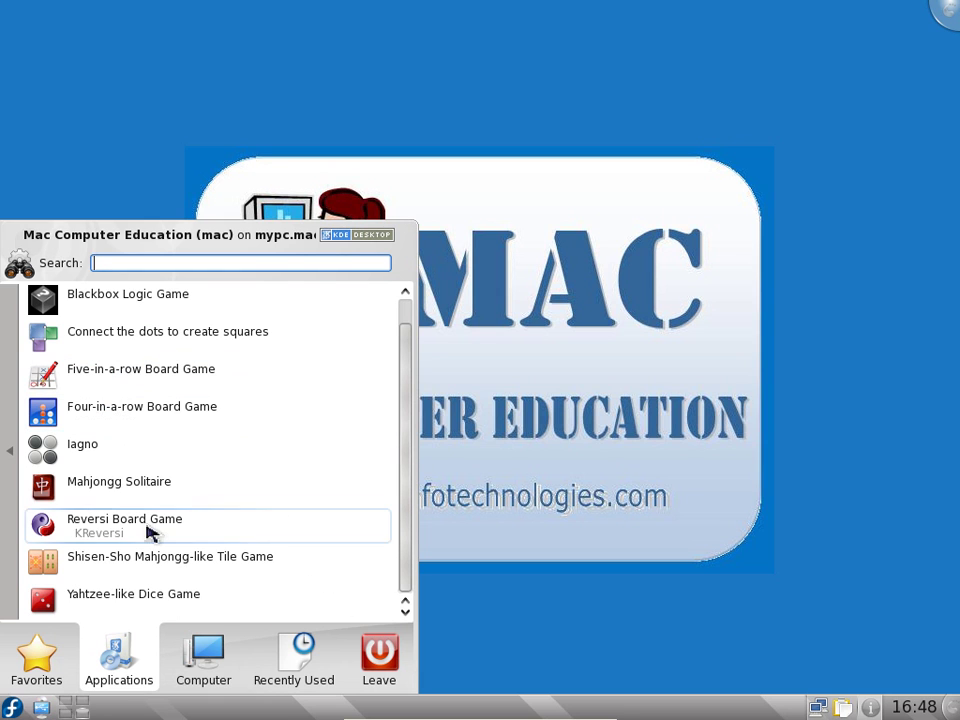
{"action": "left_click", "coordinate": [12, 451]}
{"action": "left_click", "coordinate": [168, 436]}
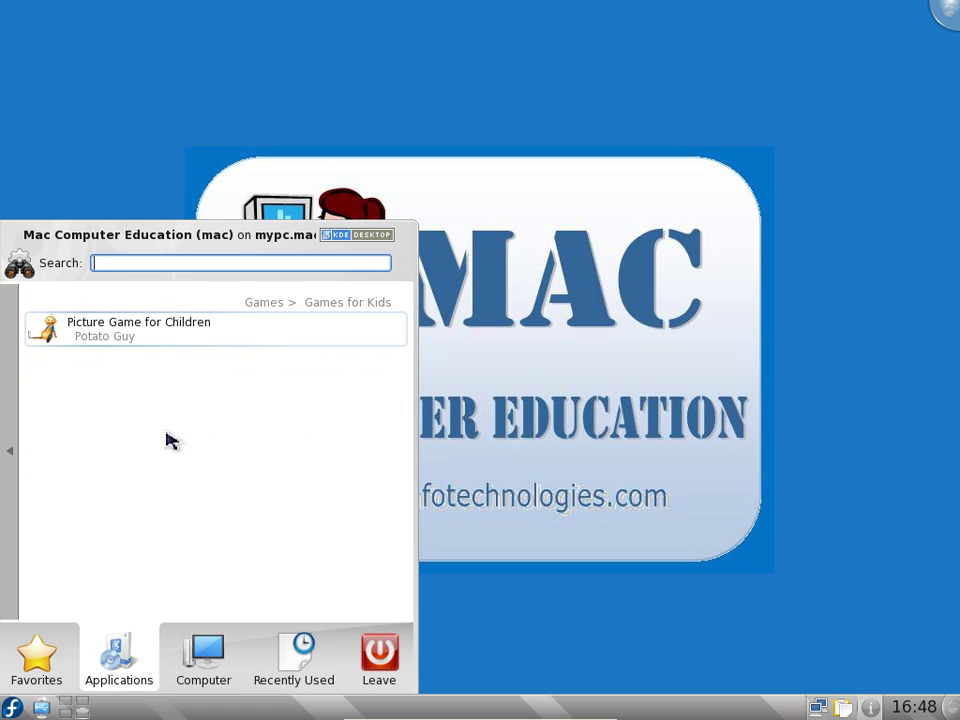
{"action": "left_click", "coordinate": [12, 390]}
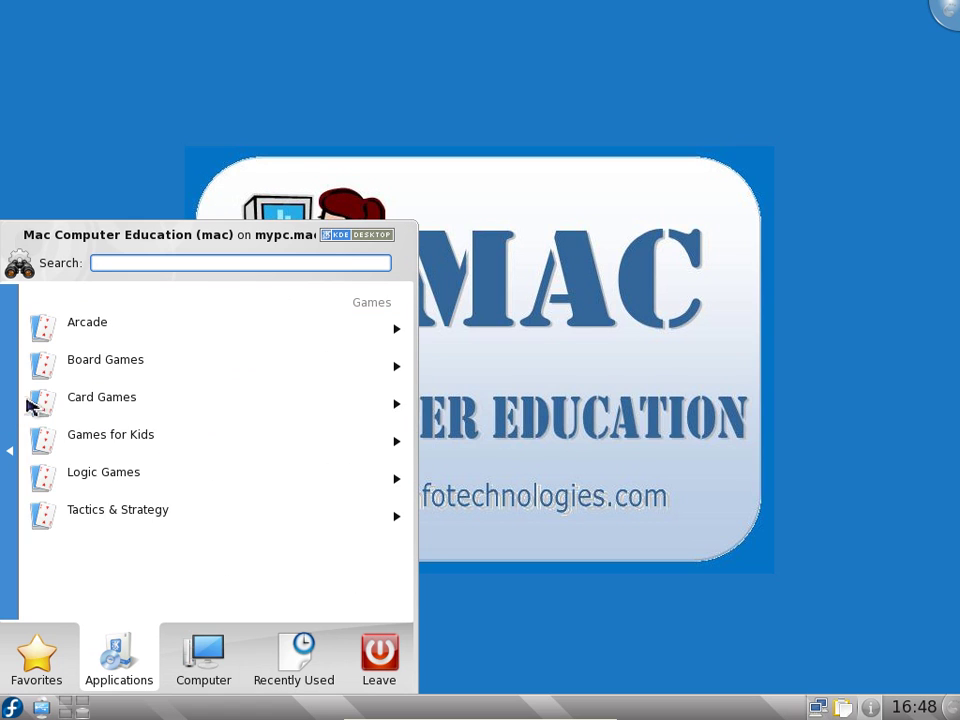
{"action": "left_click", "coordinate": [129, 481]}
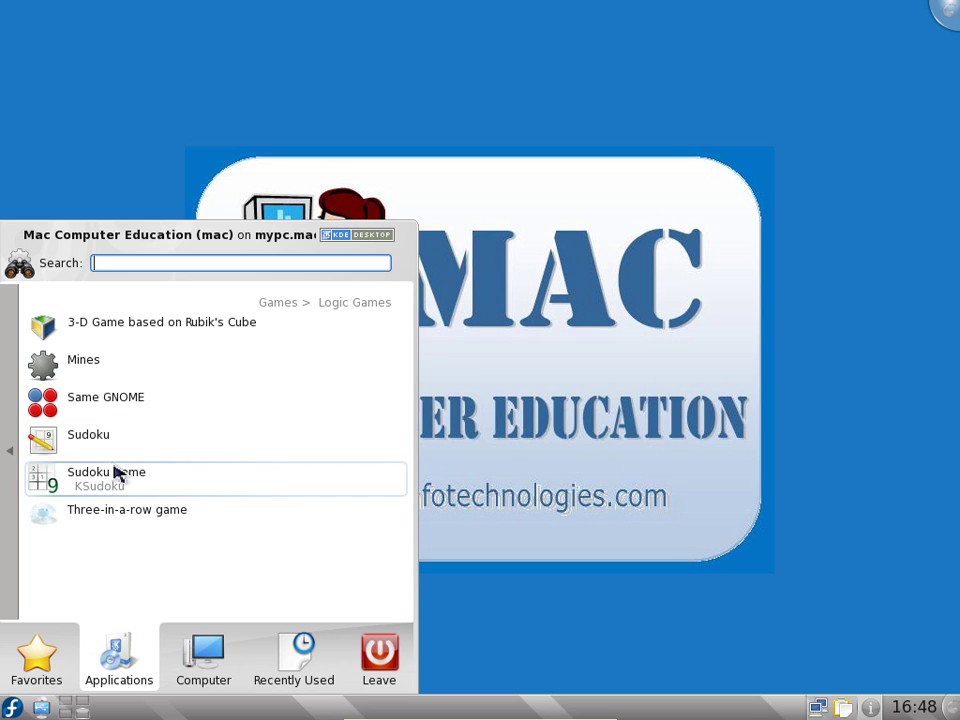
{"action": "left_click", "coordinate": [12, 450]}
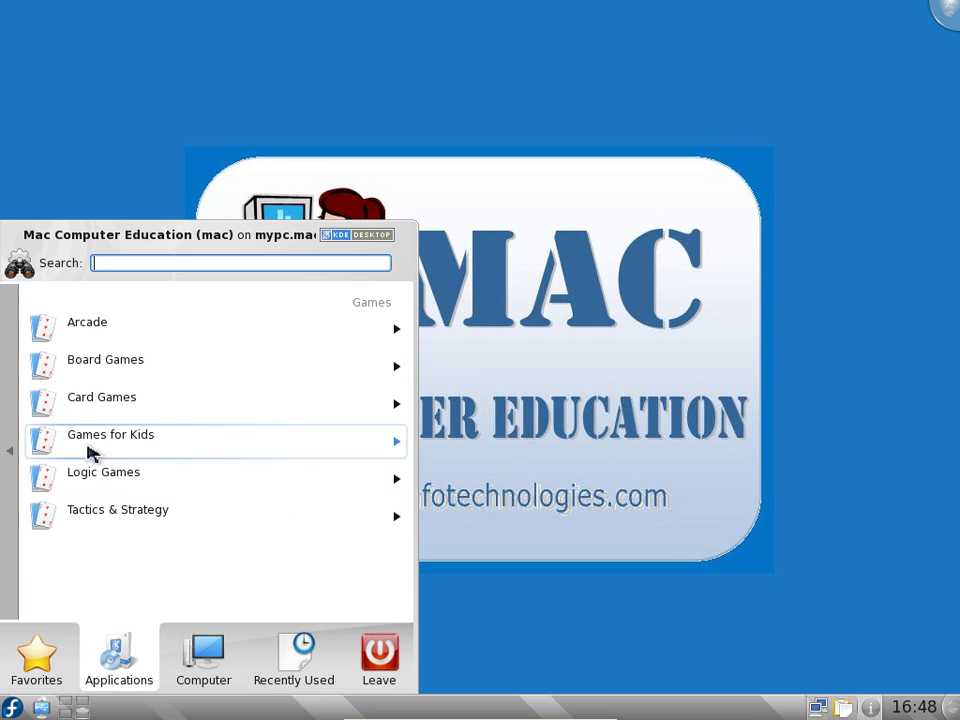
{"action": "left_click", "coordinate": [122, 518]}
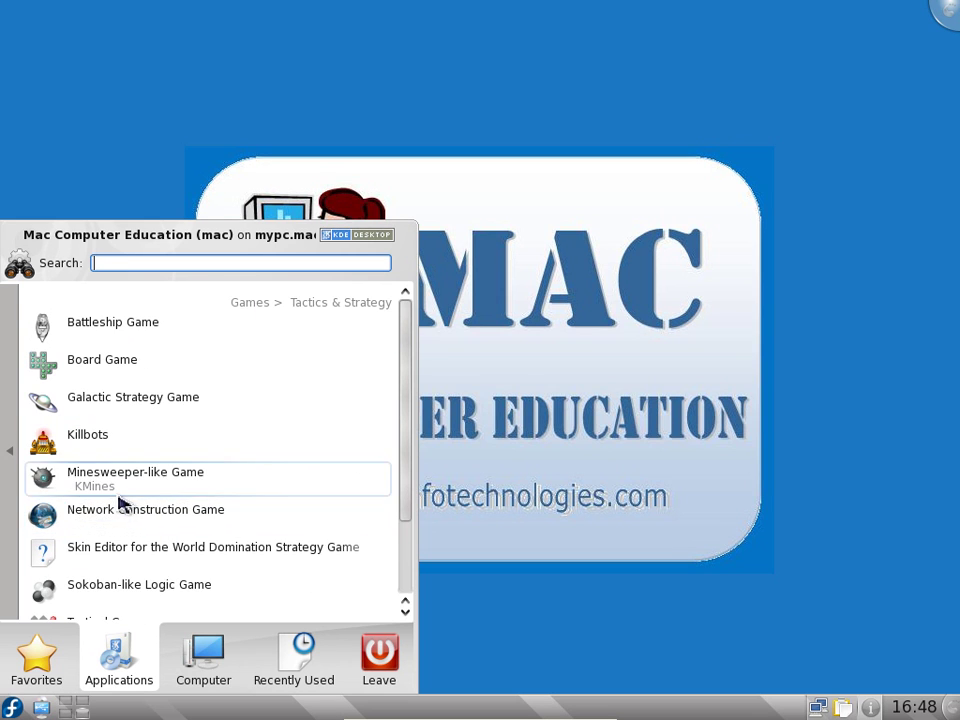
{"action": "scroll", "coordinate": [130, 425], "scroll_direction": "down", "scroll_amount": 2}
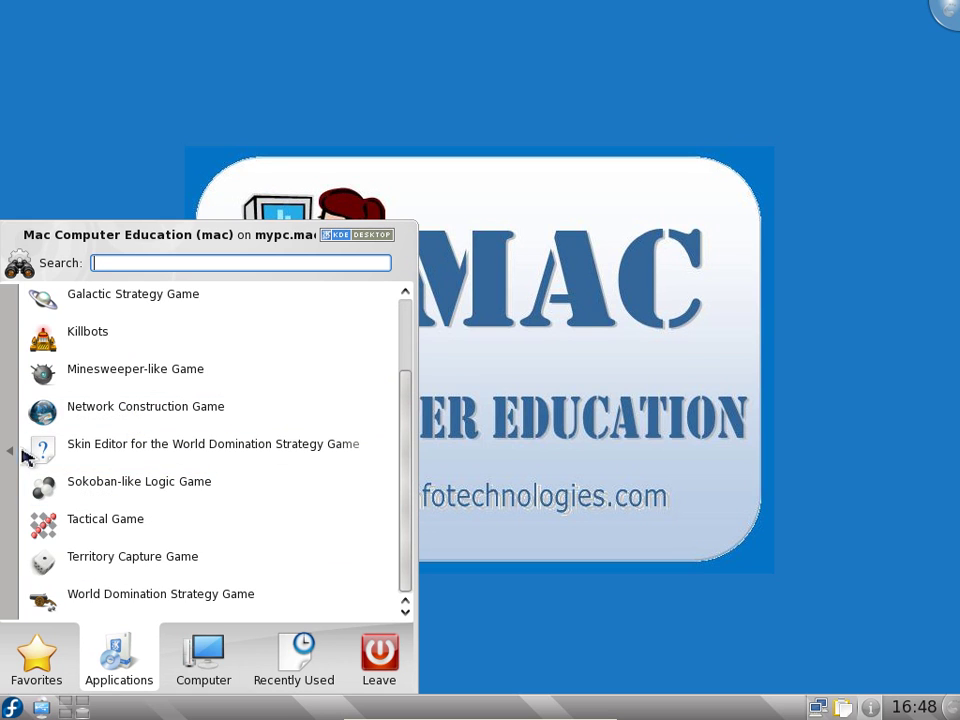
{"action": "left_click", "coordinate": [17, 451]}
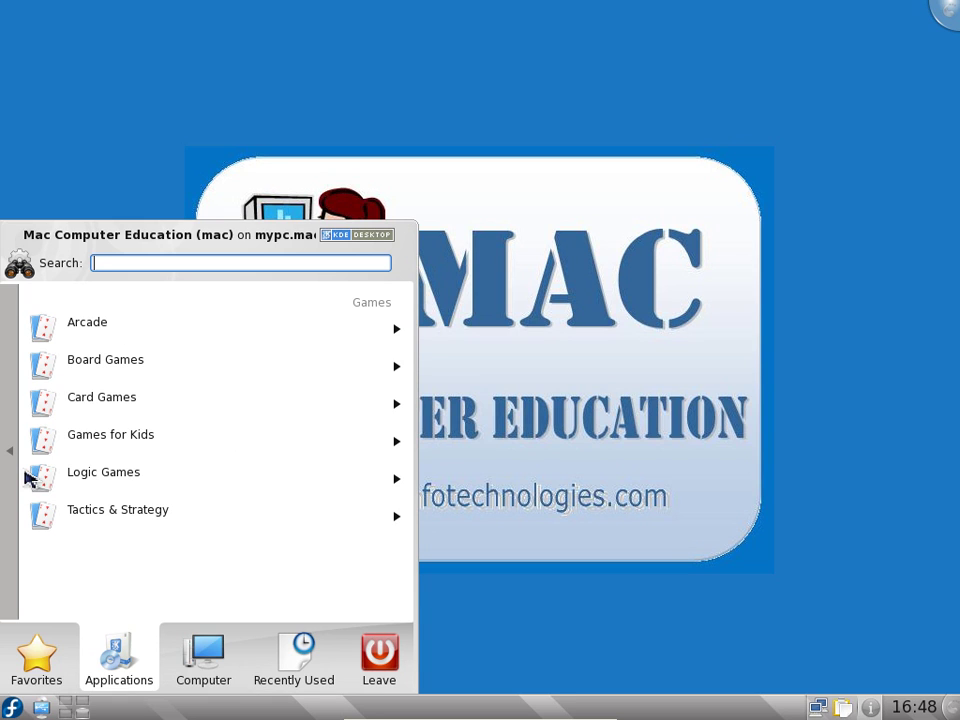
Open the Graphics category and look through its applications and additional graphics tools.
{"action": "left_click", "coordinate": [17, 465]}
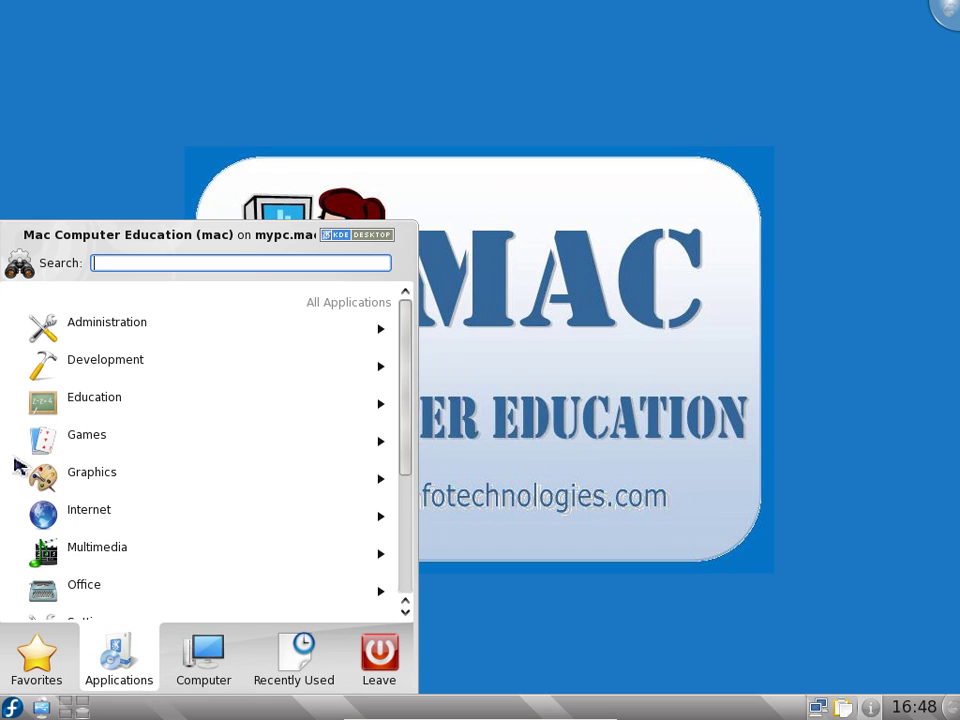
{"action": "left_click", "coordinate": [90, 484]}
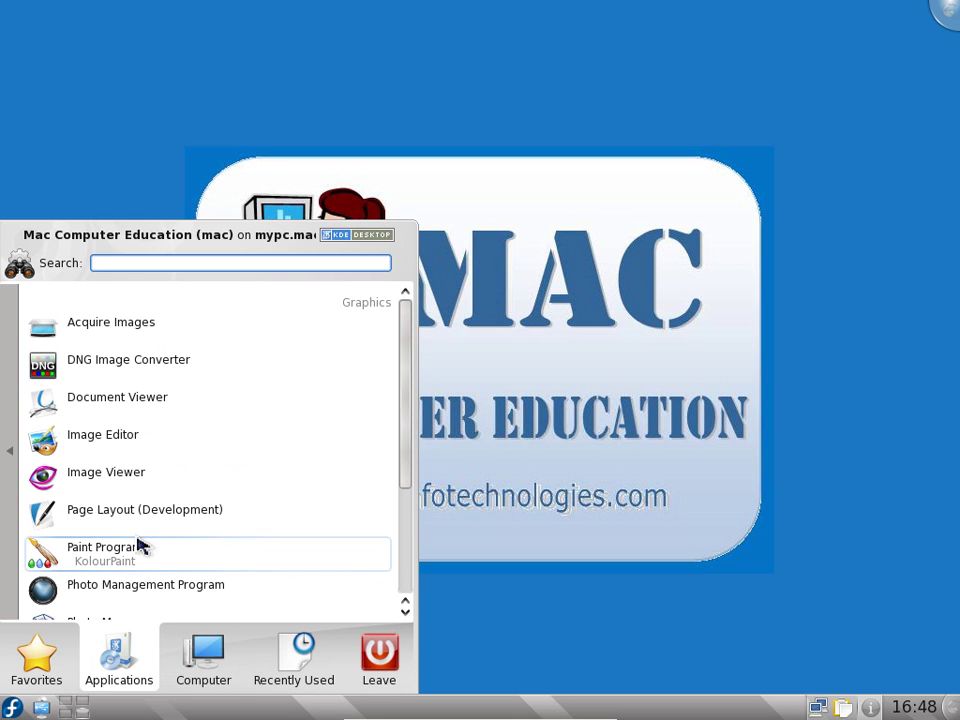
{"action": "scroll", "coordinate": [122, 528], "scroll_direction": "down", "scroll_amount": 1}
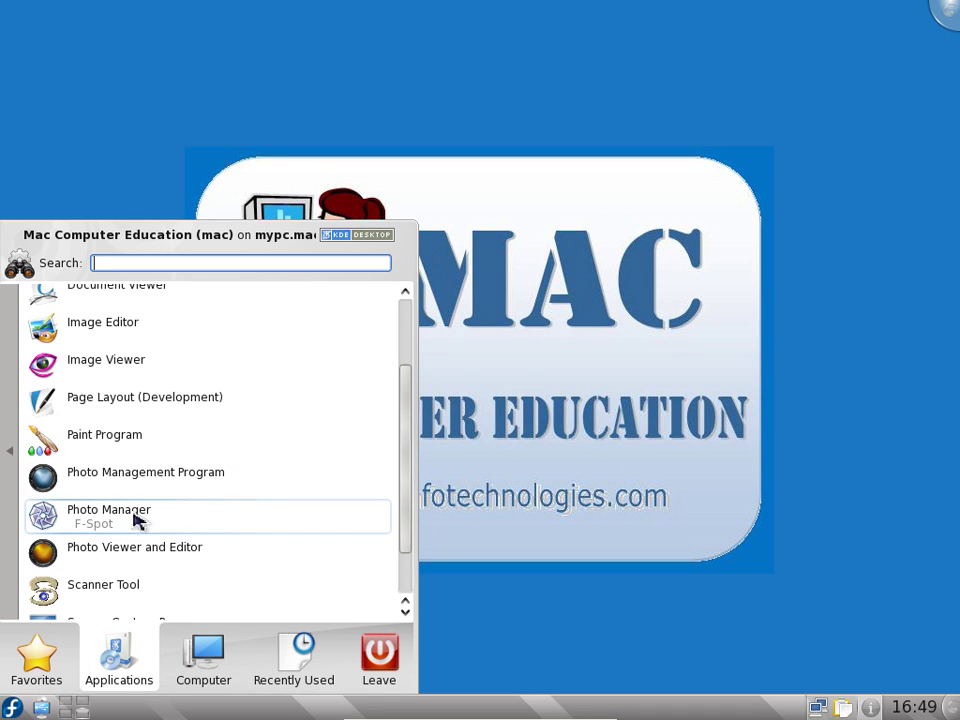
{"action": "scroll", "coordinate": [137, 520], "scroll_direction": "down", "scroll_amount": 2}
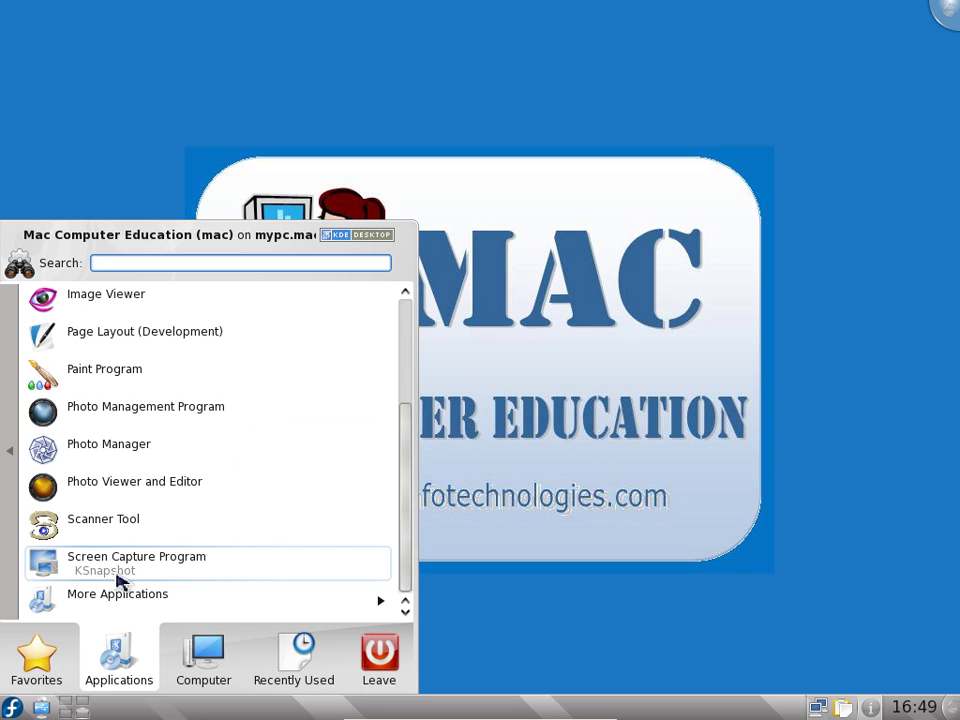
{"action": "left_click", "coordinate": [119, 595]}
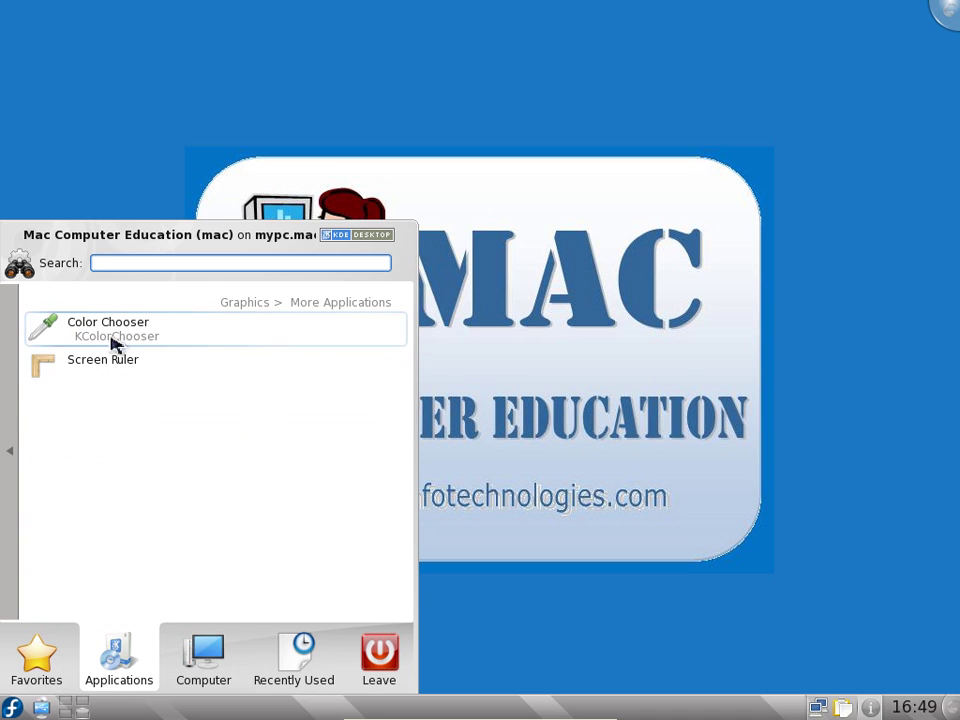
{"action": "left_click", "coordinate": [12, 430]}
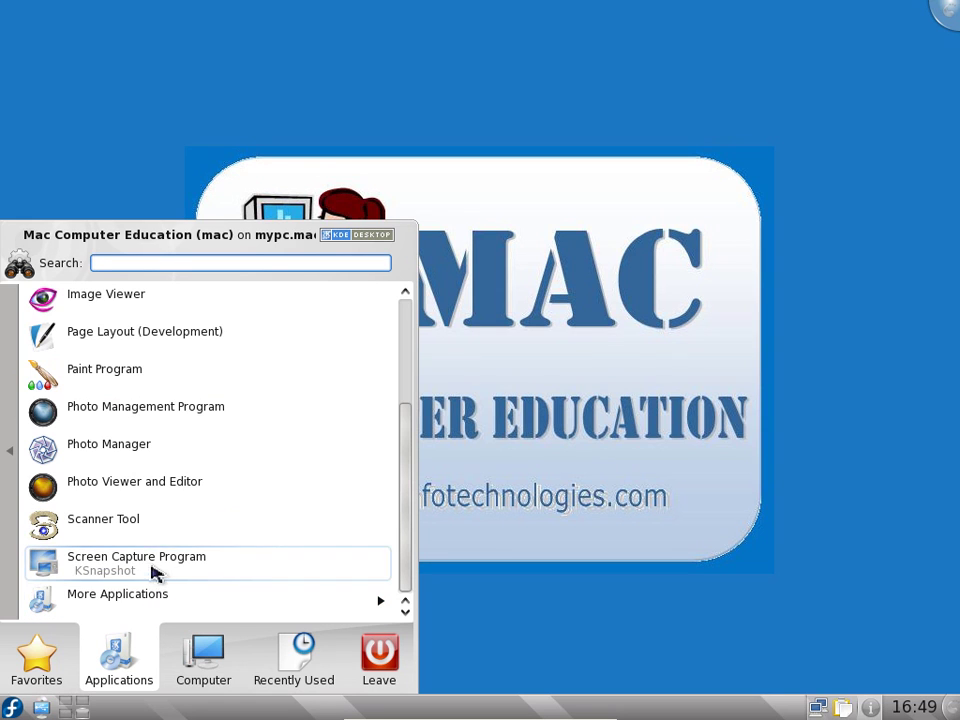
Open the Internet category and scroll through its applications, from BitTorrent Client to Web Browser.
{"action": "left_click", "coordinate": [12, 452]}
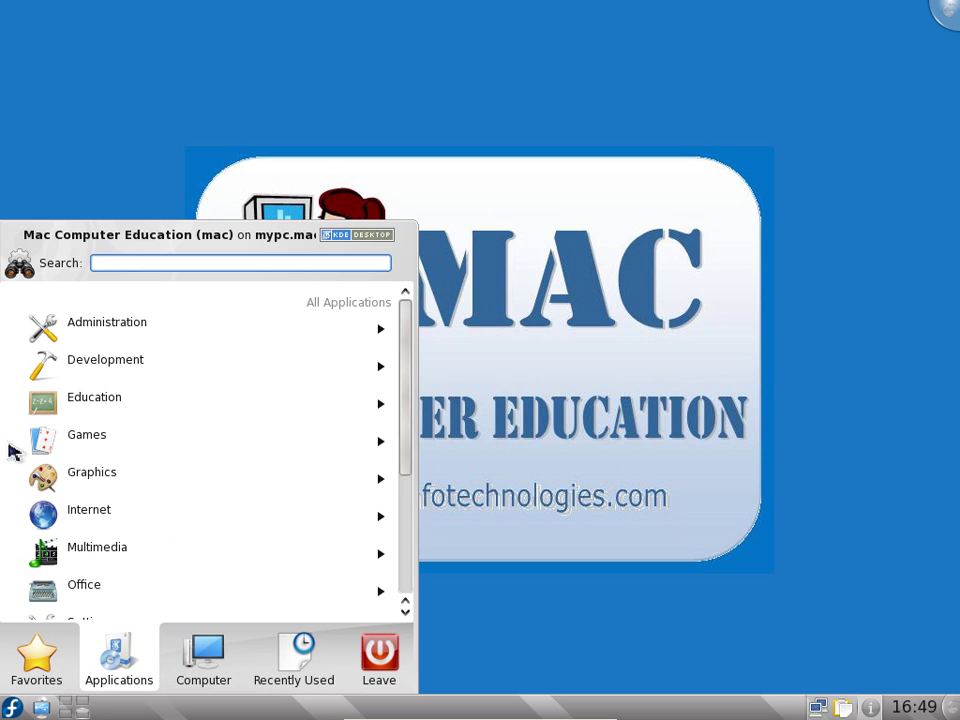
{"action": "left_click", "coordinate": [94, 522]}
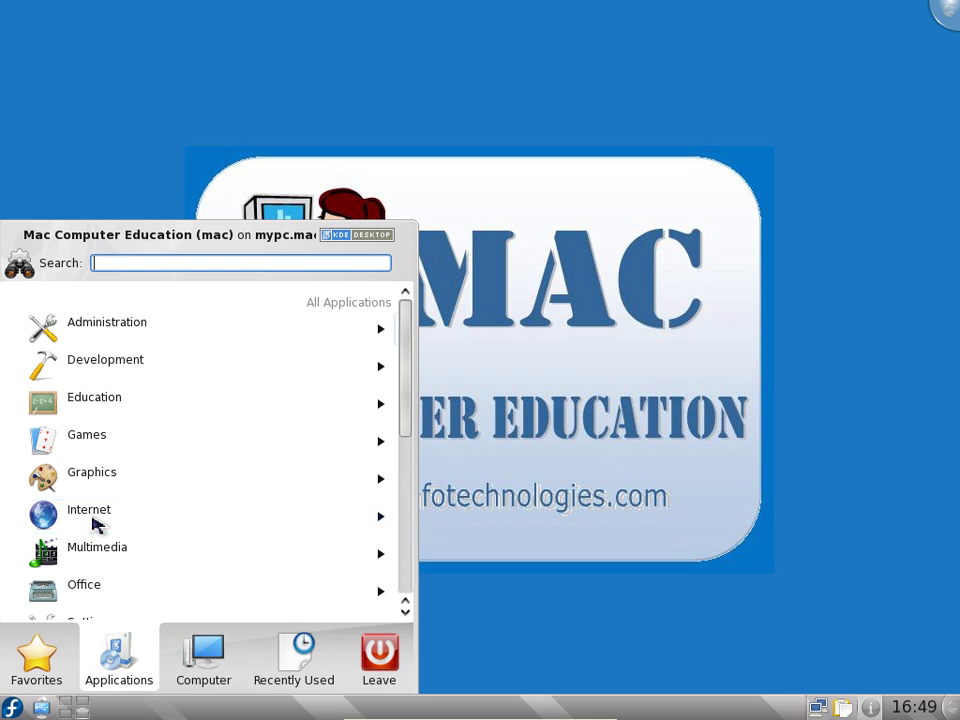
{"action": "scroll", "coordinate": [94, 522], "scroll_direction": "down", "scroll_amount": 3}
{"action": "scroll", "coordinate": [129, 450], "scroll_direction": "up", "scroll_amount": 3}
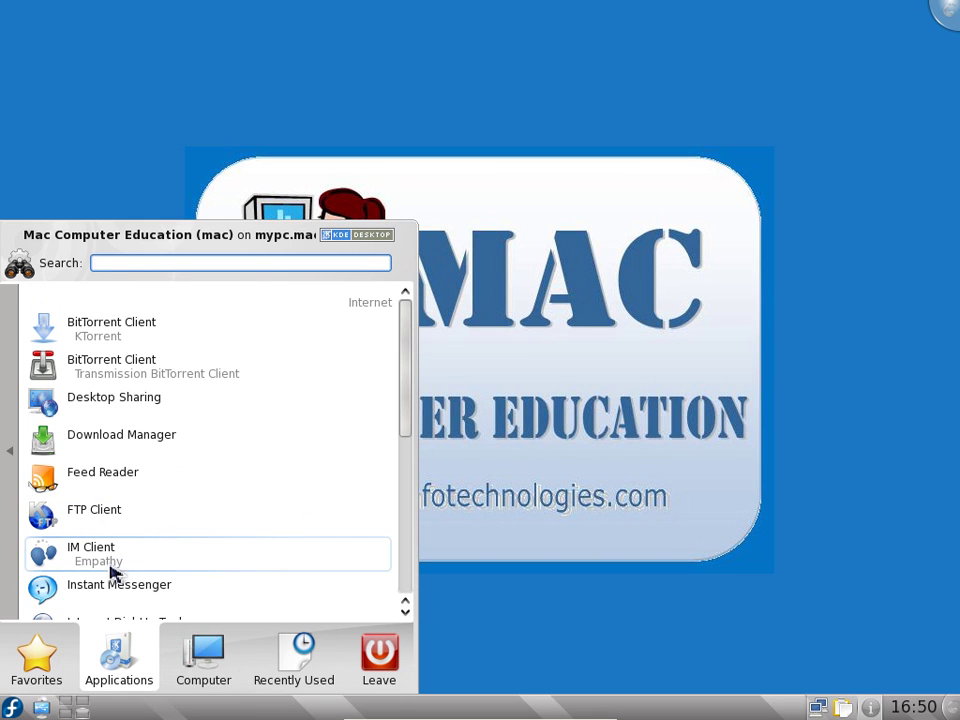
{"action": "scroll", "coordinate": [116, 585], "scroll_direction": "down", "scroll_amount": 3}
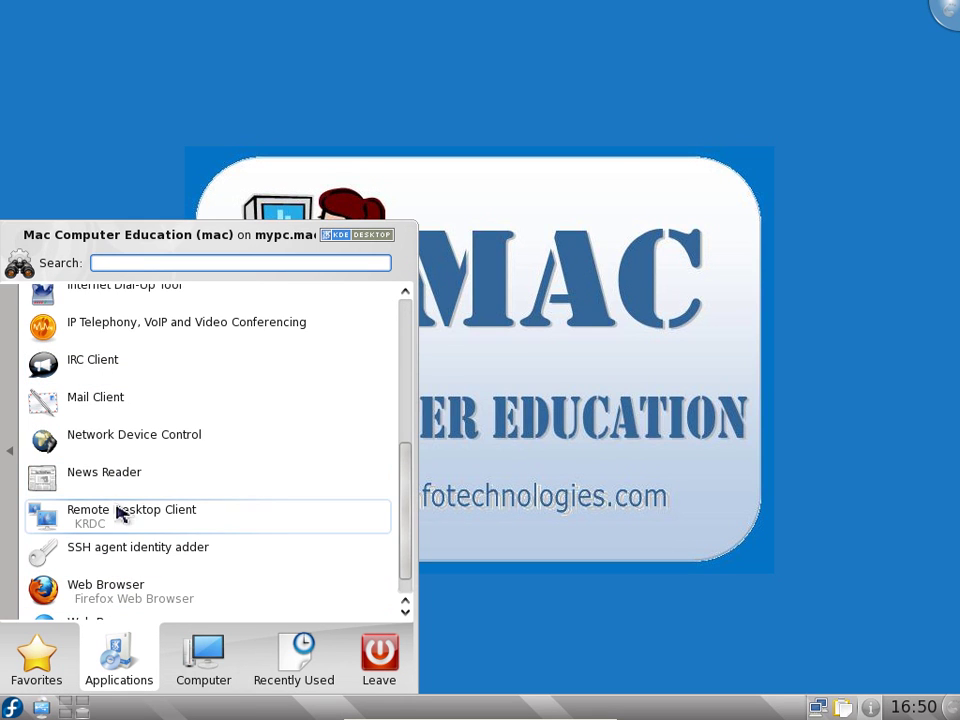
{"action": "scroll", "coordinate": [120, 430], "scroll_direction": "down", "scroll_amount": 1}
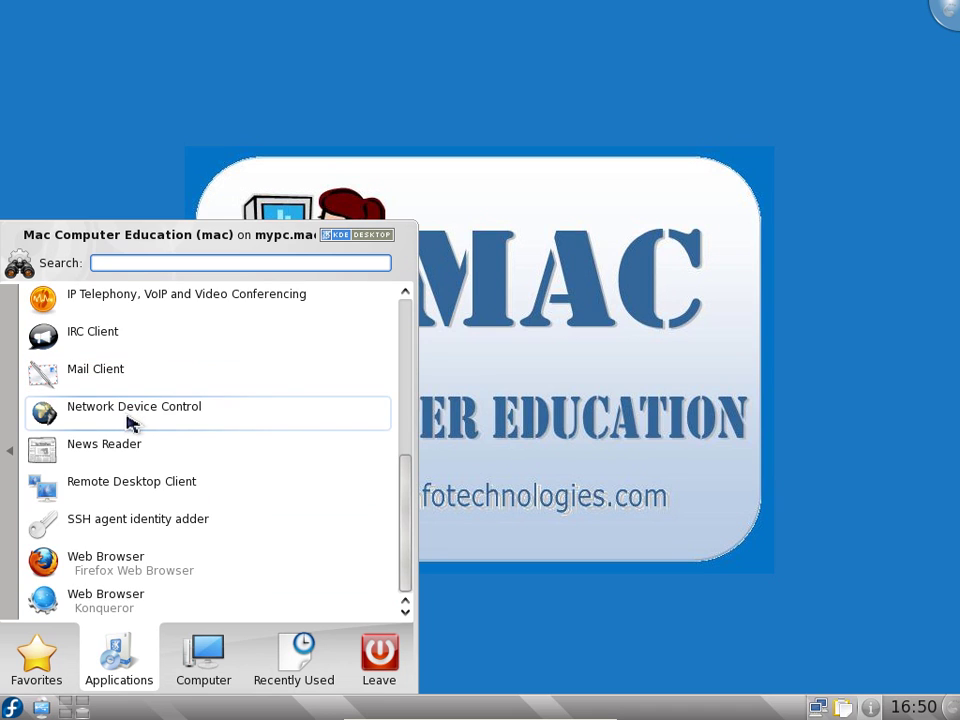
{"action": "scroll", "coordinate": [128, 422], "scroll_direction": "up", "scroll_amount": 2}
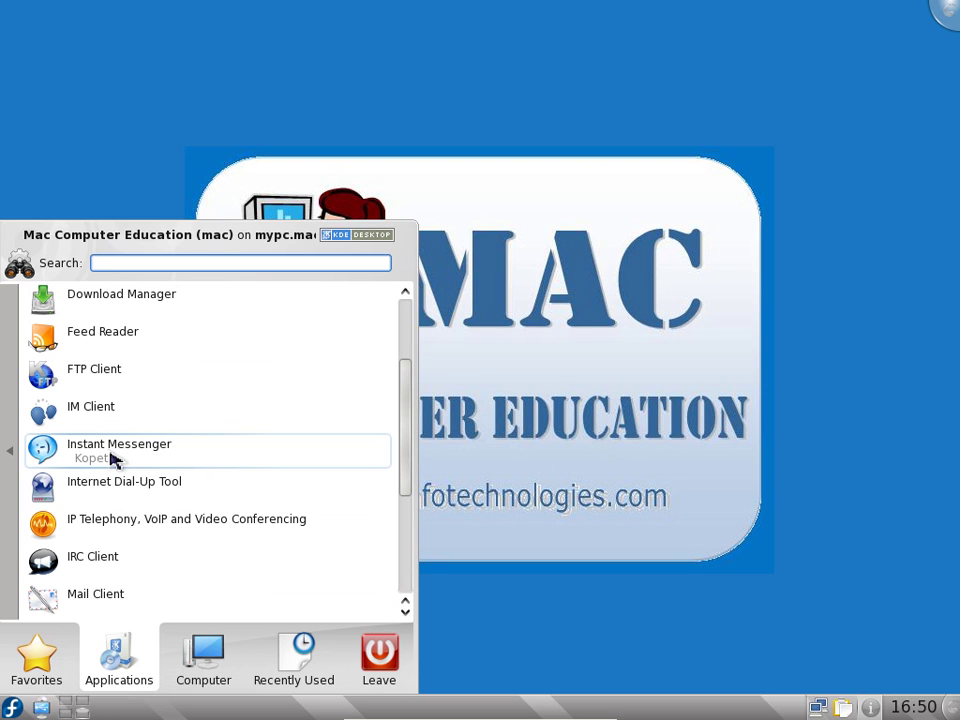
Launch Instant Messenger (Kopete) from the Internet list.
{"action": "left_click", "coordinate": [112, 459]}
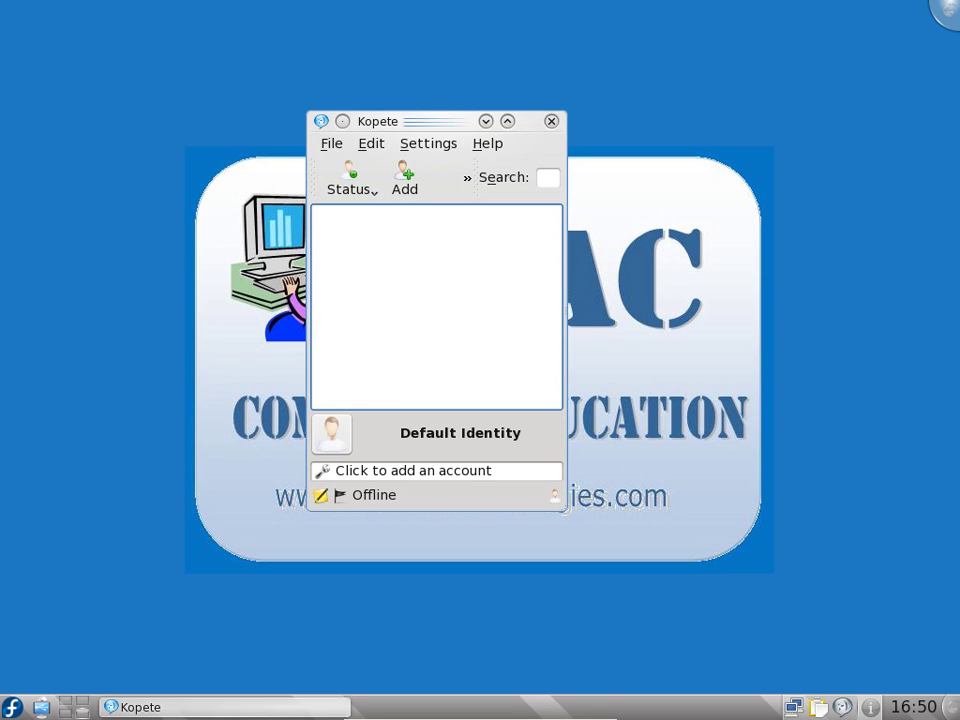
In Kopete's configuration, start a Gadu-Gadu account, then cancel the wizard and dialog.
{"action": "left_click", "coordinate": [420, 150]}
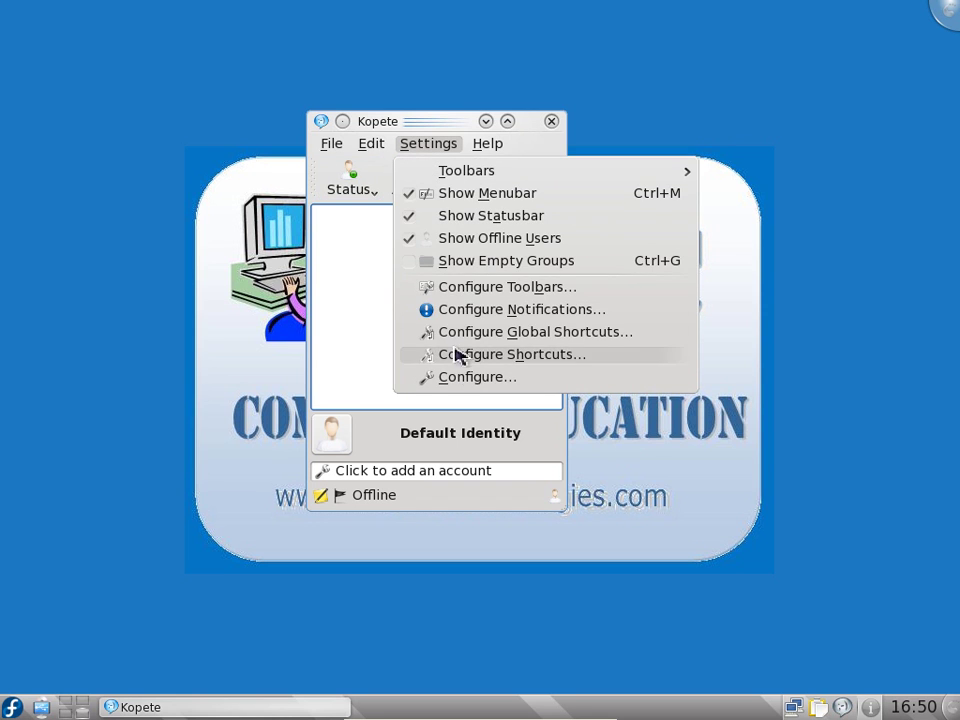
{"action": "left_click", "coordinate": [461, 377]}
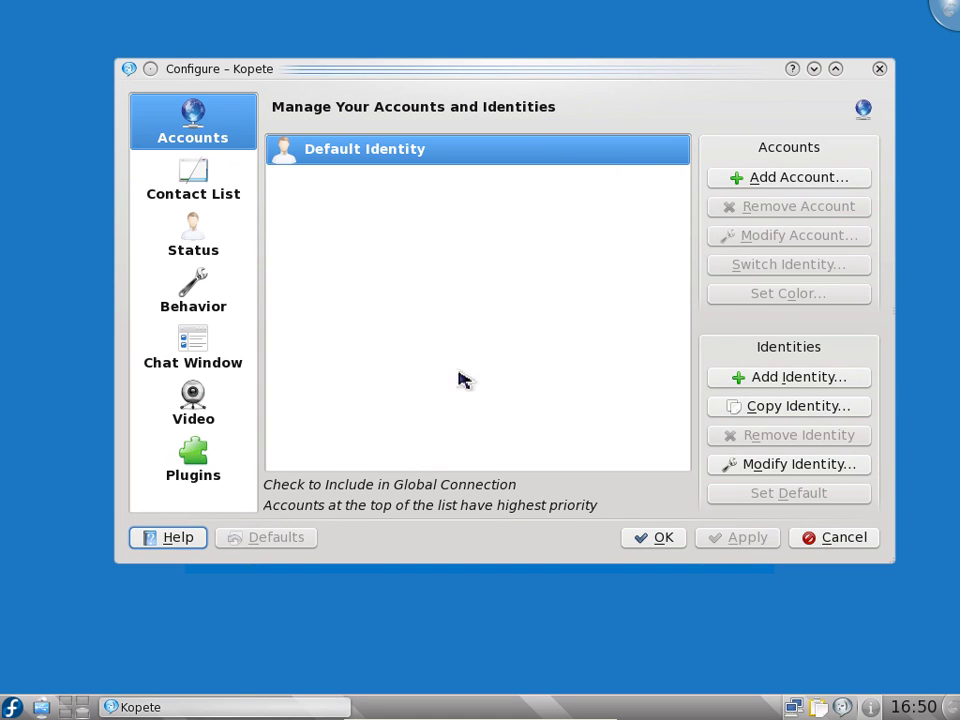
{"action": "left_click", "coordinate": [218, 146]}
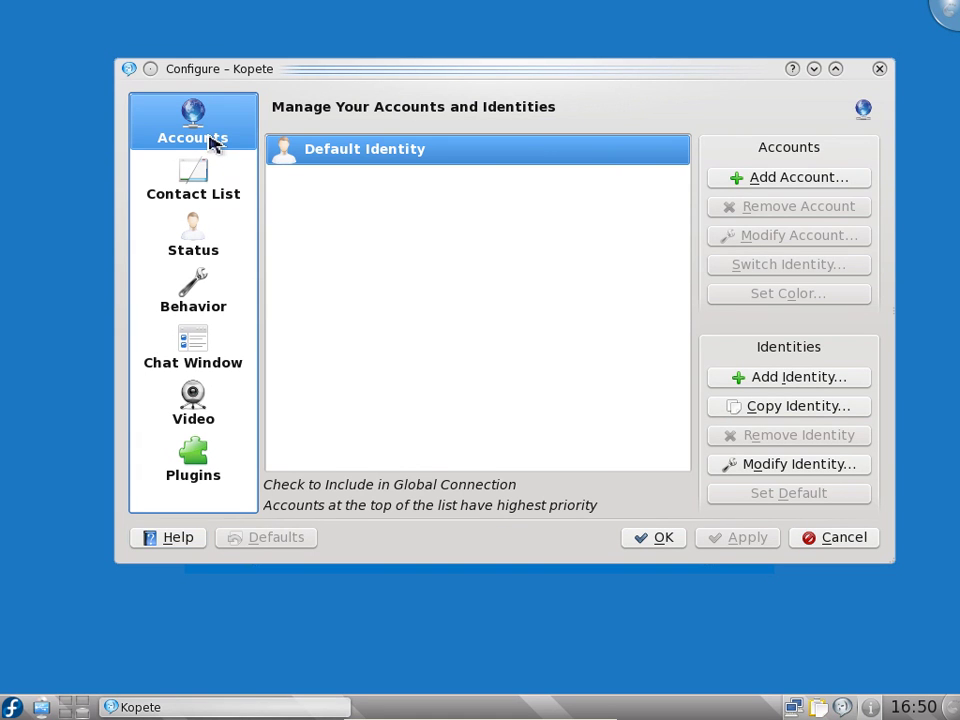
{"action": "left_click", "coordinate": [806, 180]}
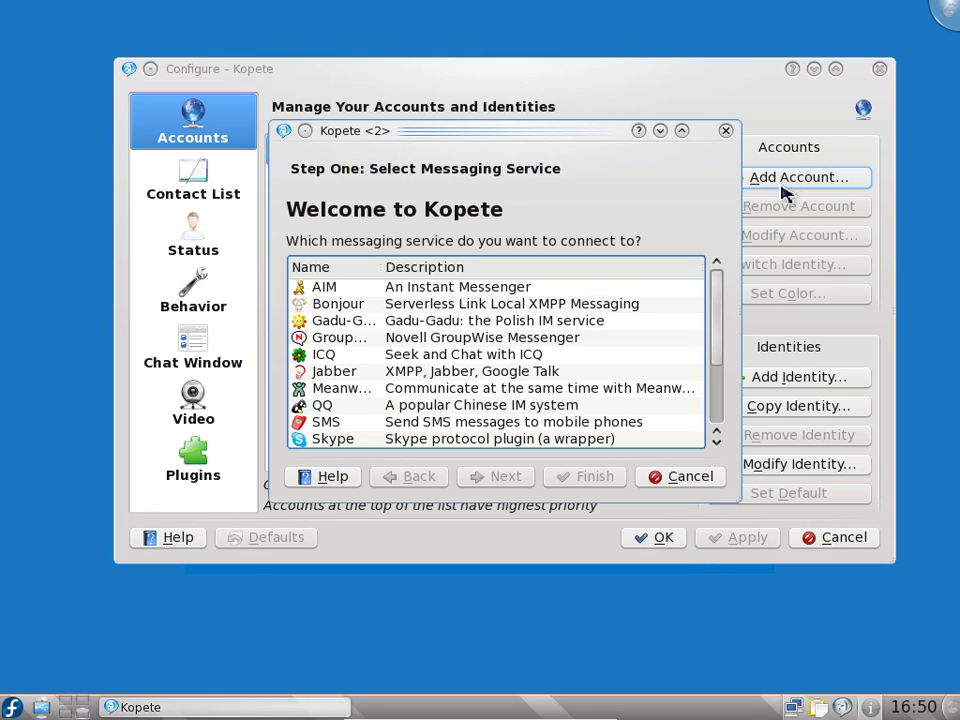
{"action": "left_click", "coordinate": [349, 322]}
{"action": "scroll", "coordinate": [343, 352], "scroll_direction": "down", "scroll_amount": 2}
{"action": "scroll", "coordinate": [334, 422], "scroll_direction": "up", "scroll_amount": 2}
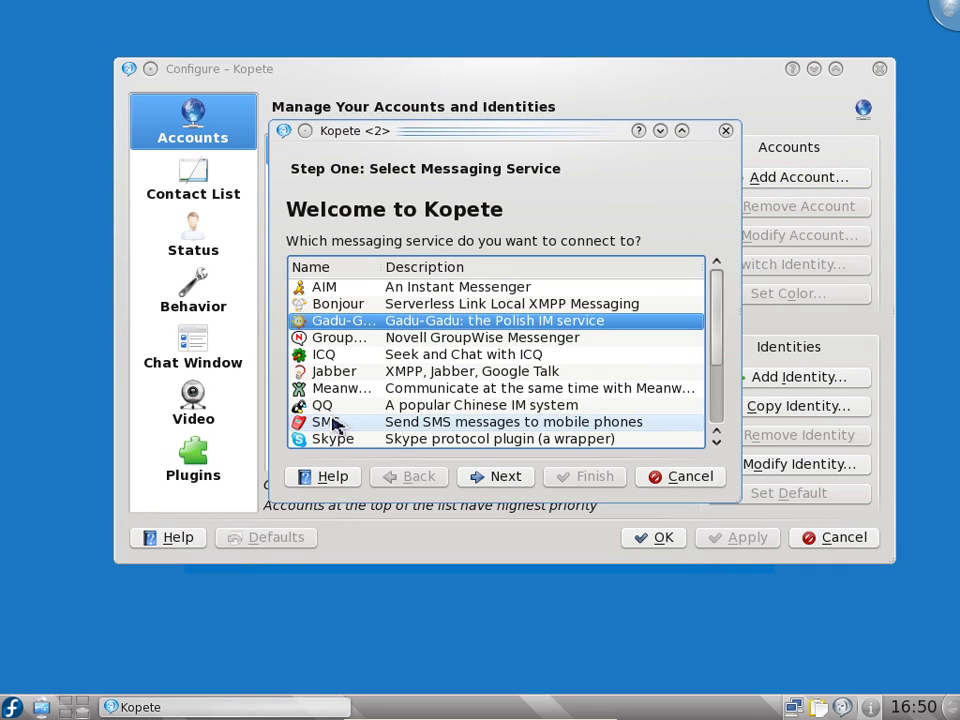
{"action": "scroll", "coordinate": [337, 352], "scroll_direction": "down", "scroll_amount": 2}
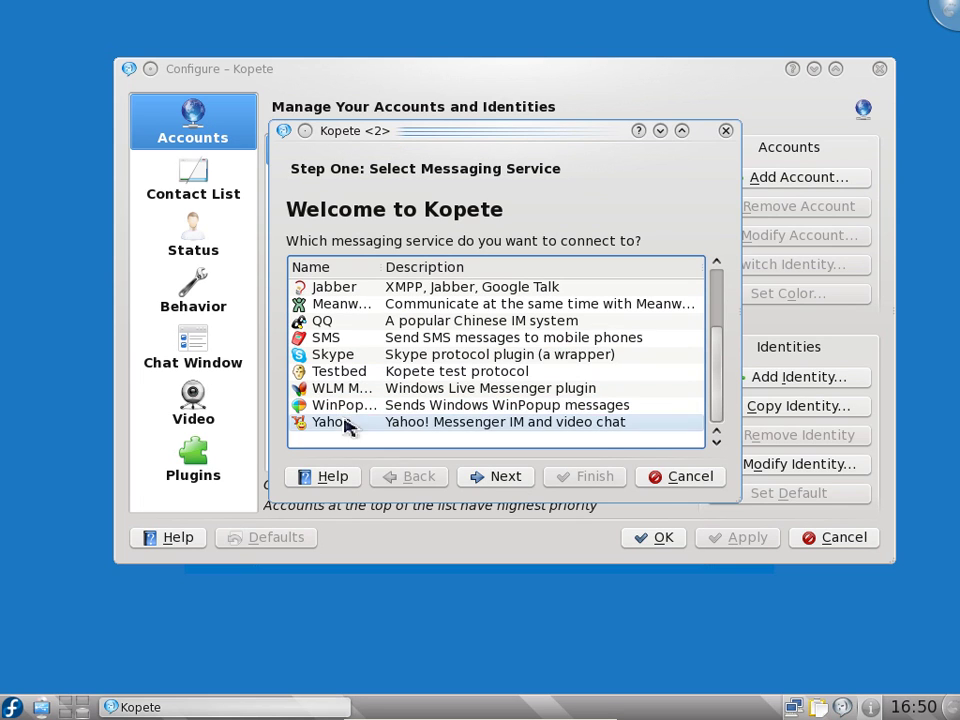
{"action": "left_click", "coordinate": [674, 484]}
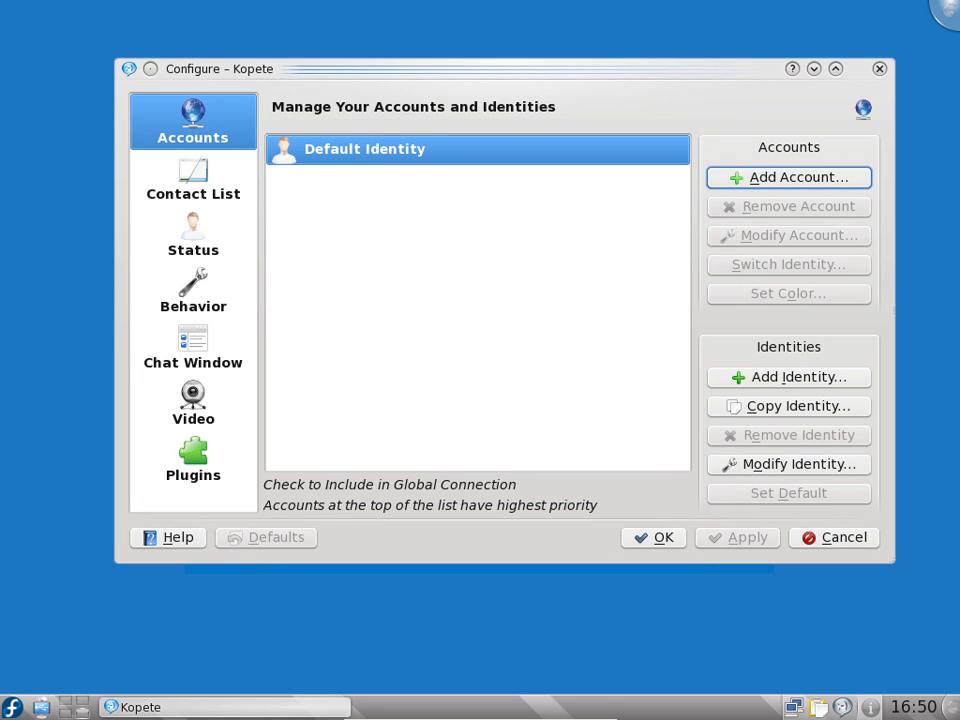
{"action": "left_click", "coordinate": [853, 537]}
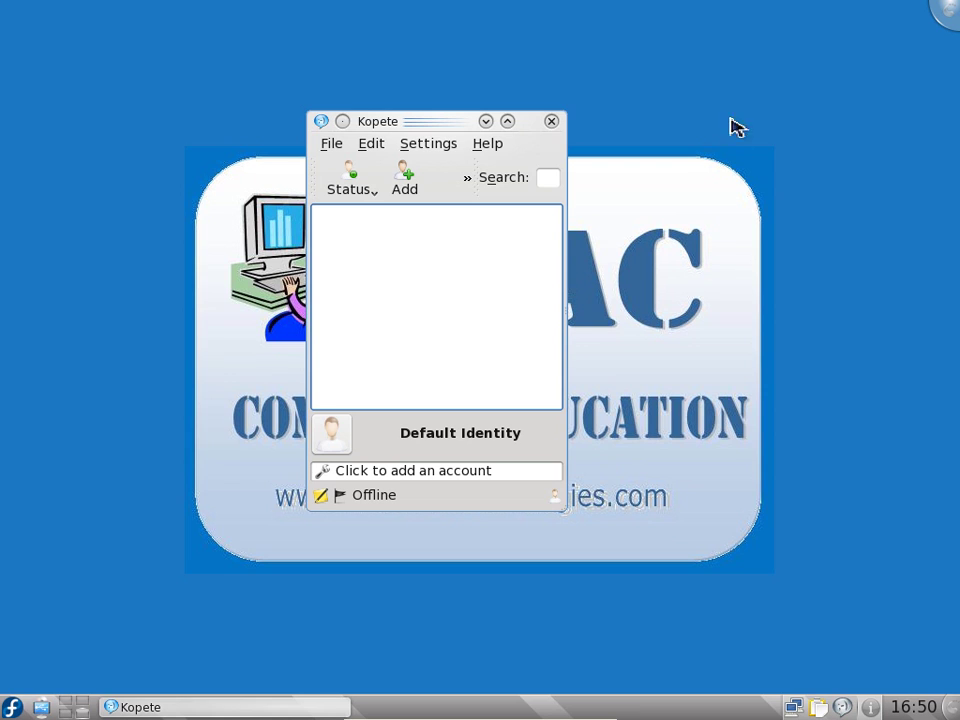
Close Kopete's main window to the tray, turning off the docking notice.
{"action": "left_click", "coordinate": [551, 122]}
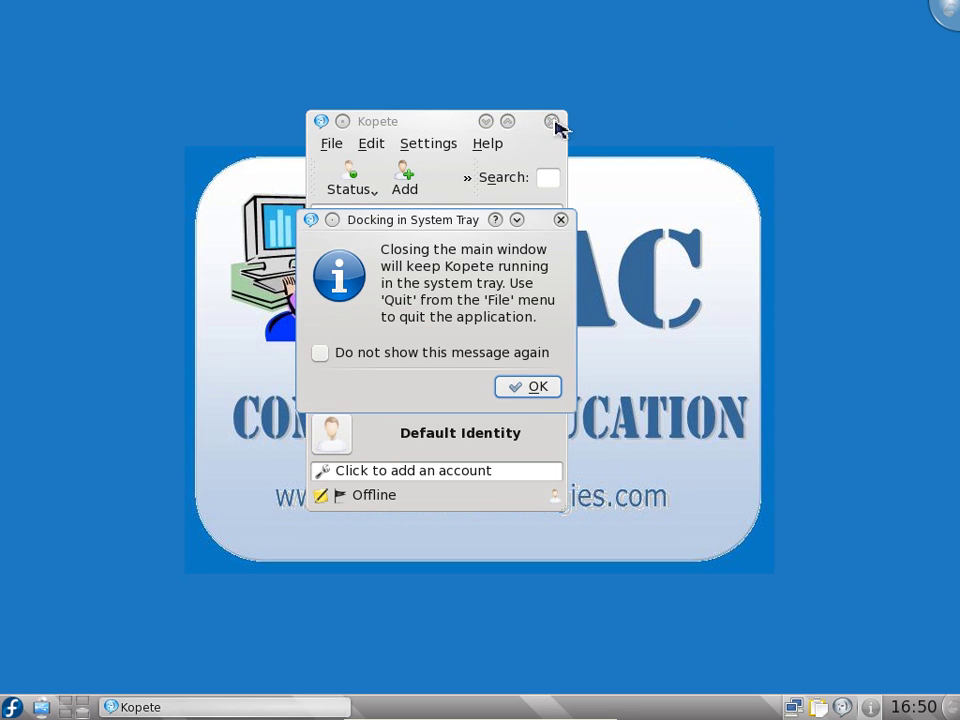
{"action": "left_click", "coordinate": [356, 352]}
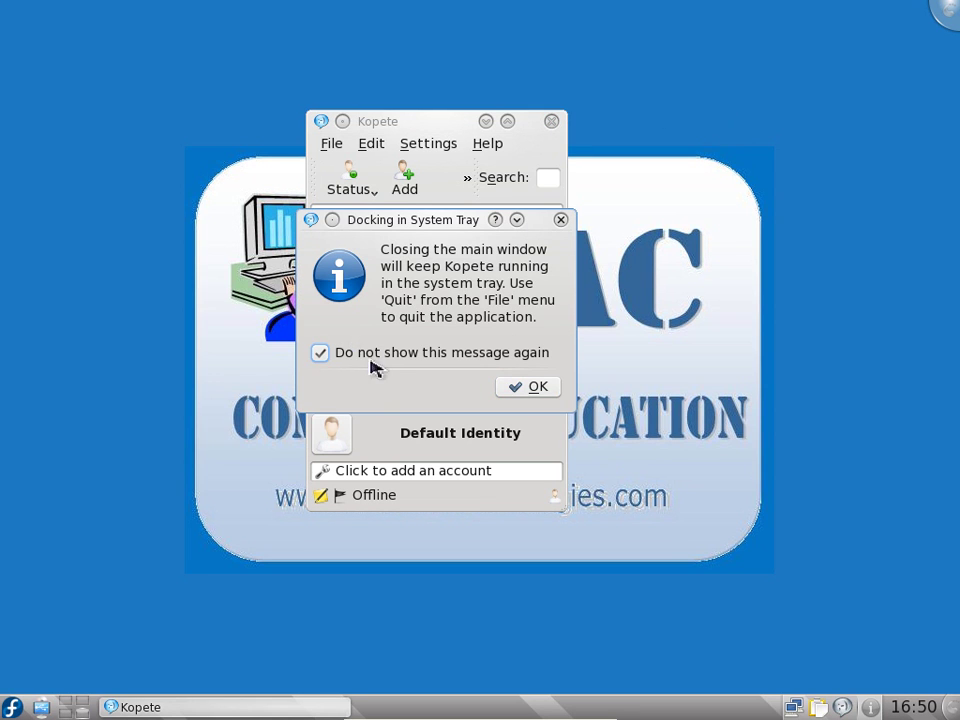
{"action": "left_click", "coordinate": [530, 387]}
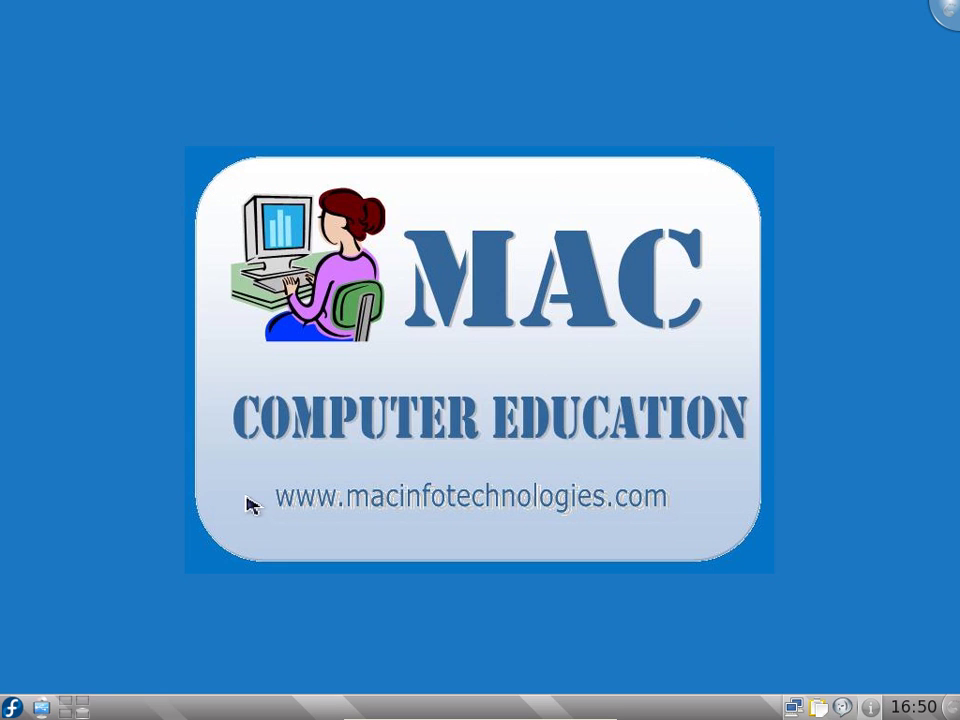
Launch IP Telephony, VoIP and Video Conferencing from the launcher's Internet category.
{"action": "left_click", "coordinate": [12, 707]}
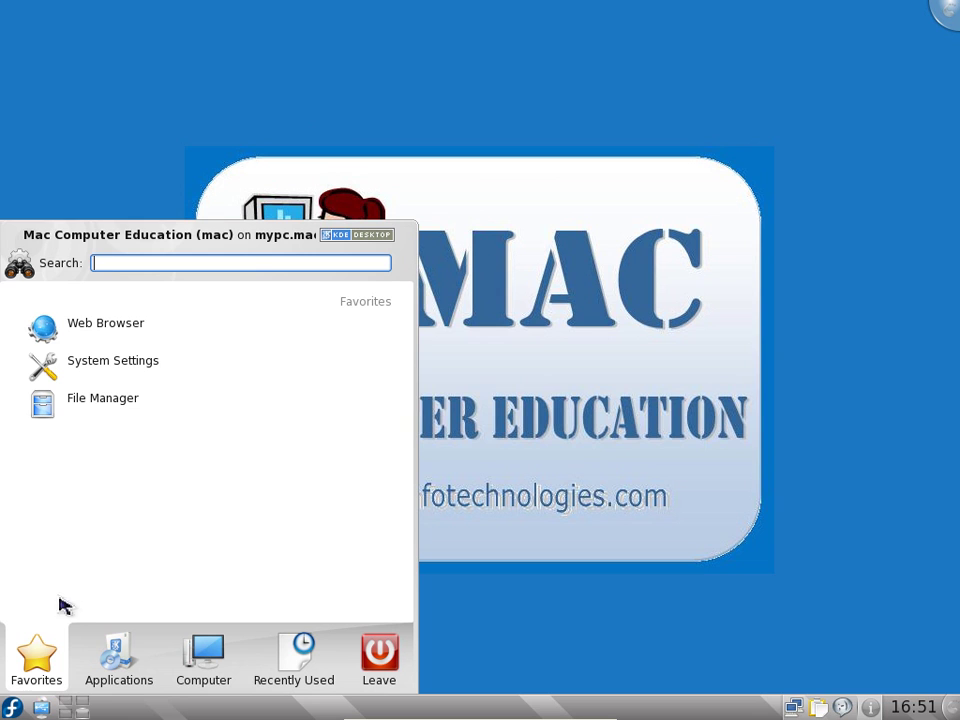
{"action": "left_click", "coordinate": [122, 638]}
{"action": "left_click", "coordinate": [90, 486]}
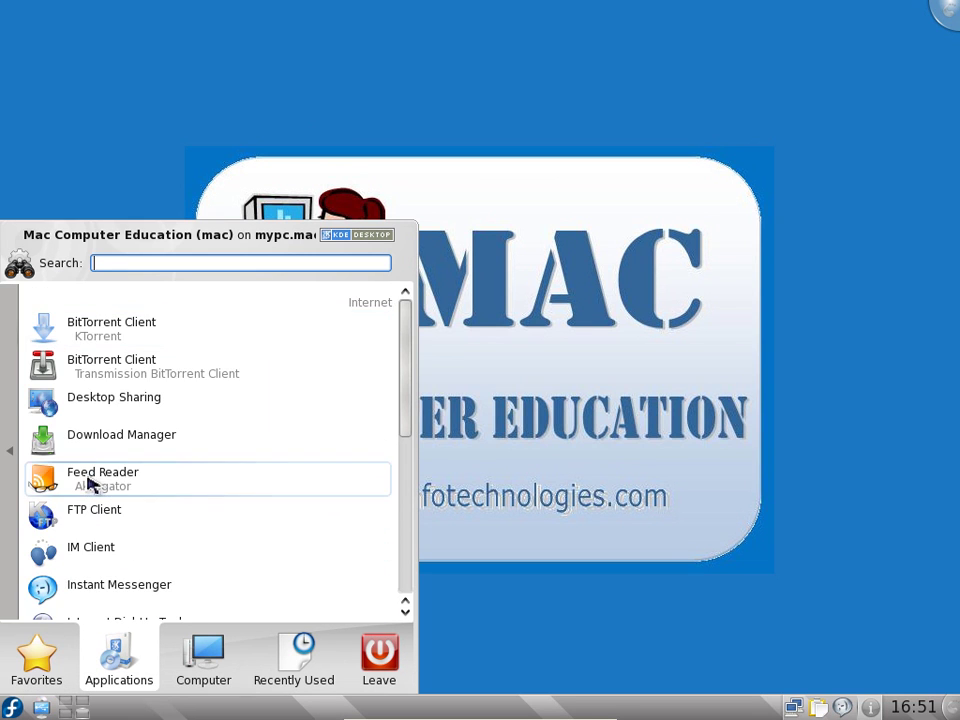
{"action": "scroll", "coordinate": [105, 490], "scroll_direction": "down", "scroll_amount": 1}
{"action": "scroll", "coordinate": [100, 510], "scroll_direction": "down", "scroll_amount": 1}
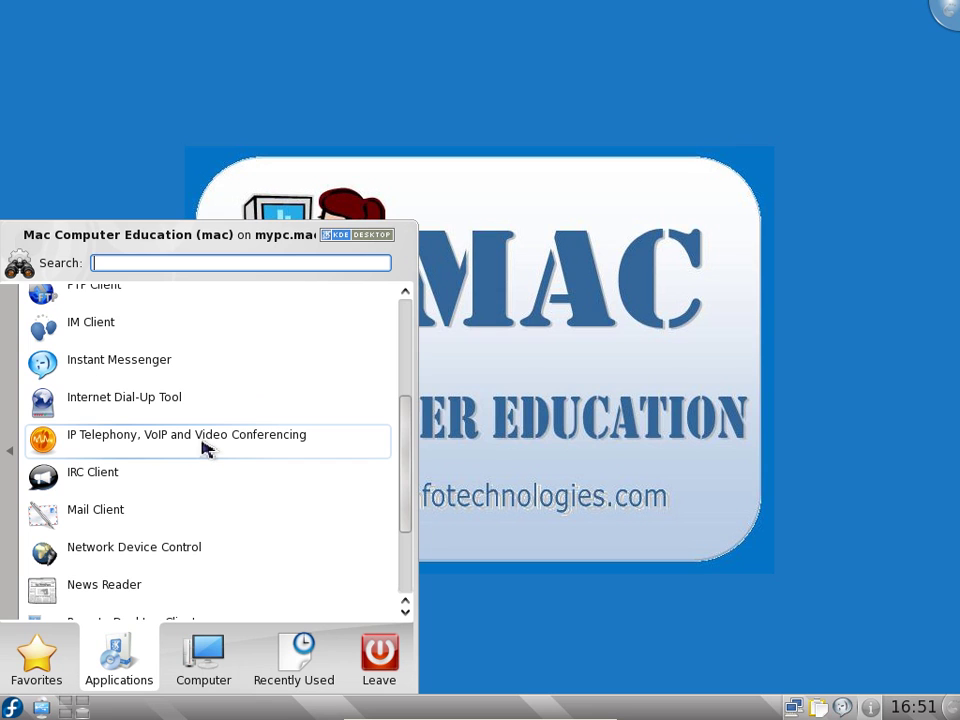
{"action": "left_click", "coordinate": [133, 437]}
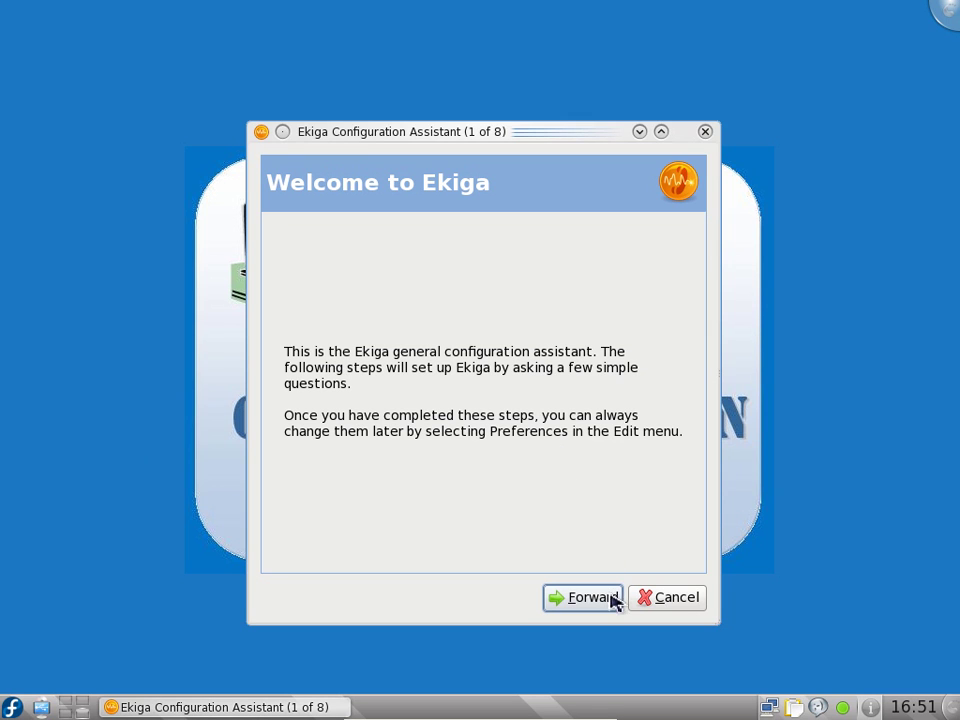
Skip the setup assistant, enlarge Ekiga, view the dial pad and call history, then close it.
{"action": "left_click", "coordinate": [678, 600]}
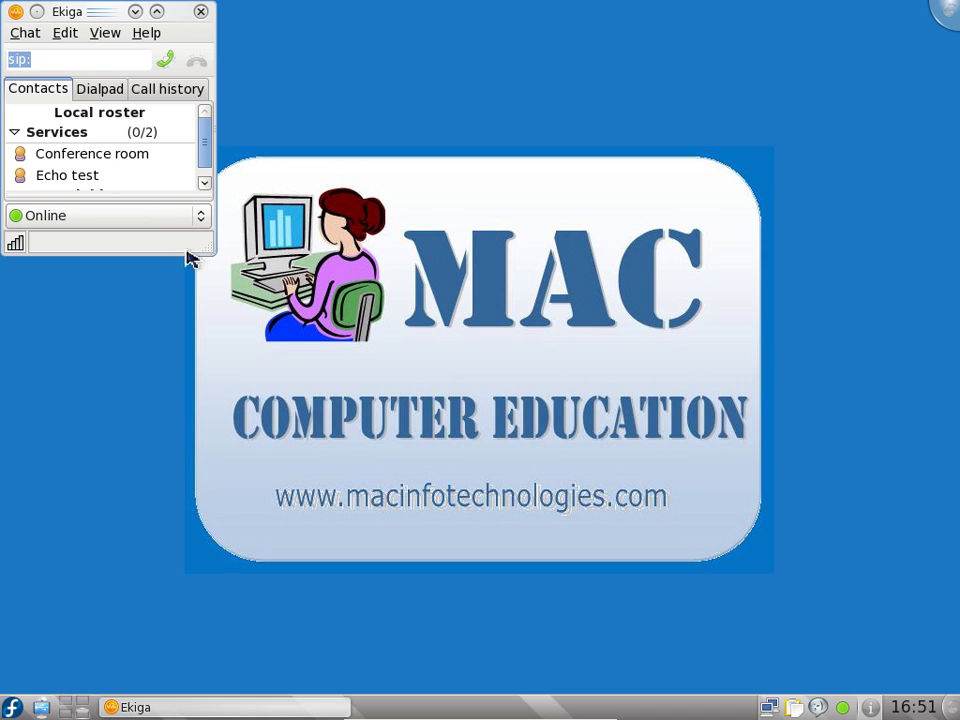
{"action": "left_click_drag", "start_coordinate": [213, 253], "coordinate": [262, 474]}
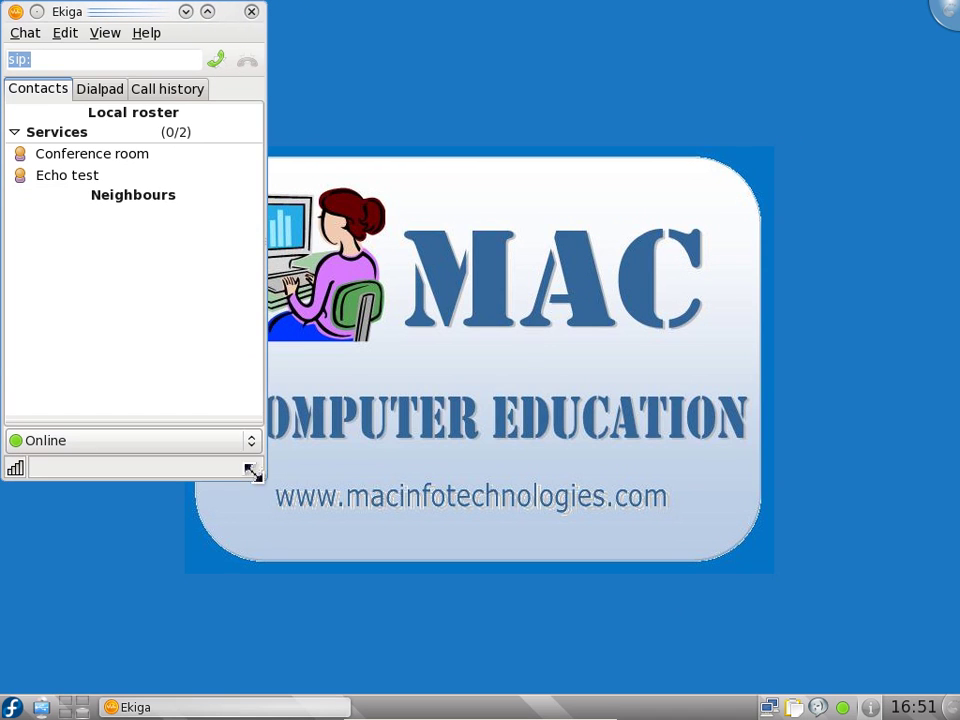
{"action": "left_click", "coordinate": [108, 88]}
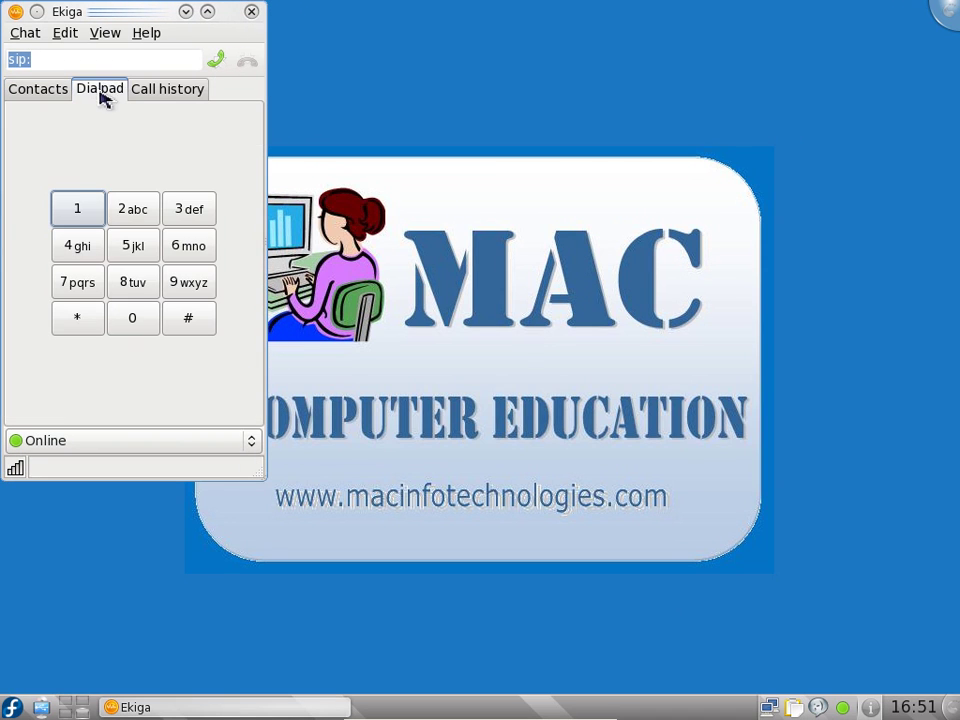
{"action": "left_click", "coordinate": [155, 92]}
{"action": "left_click", "coordinate": [251, 11]}
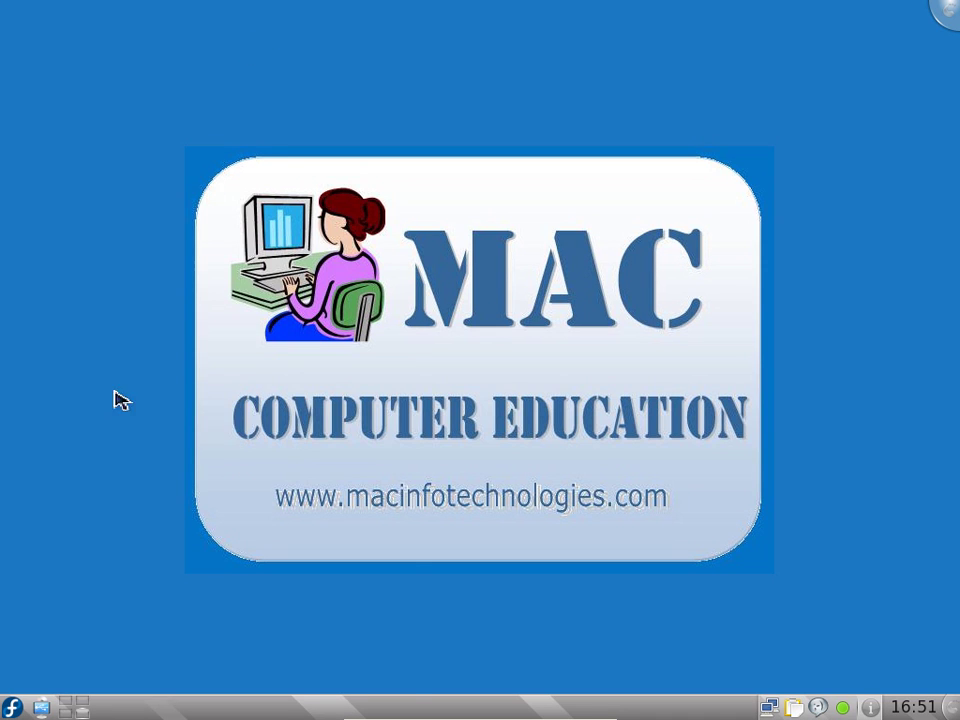
Browse the launcher's Internet applications list, then return to the top-level category list.
{"action": "left_click", "coordinate": [10, 707]}
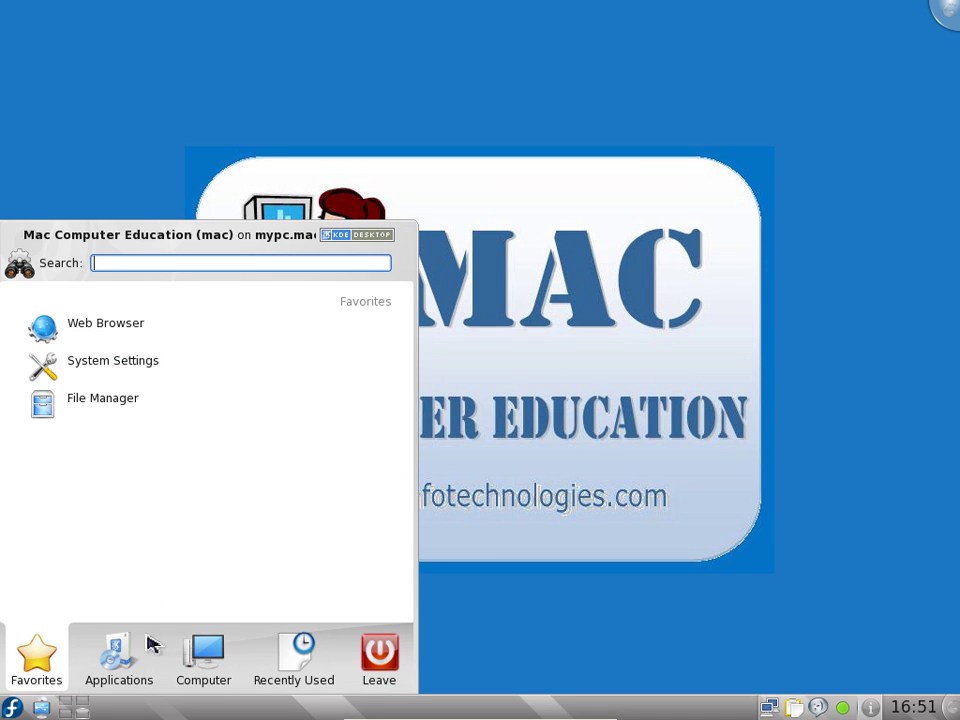
{"action": "left_click", "coordinate": [203, 655]}
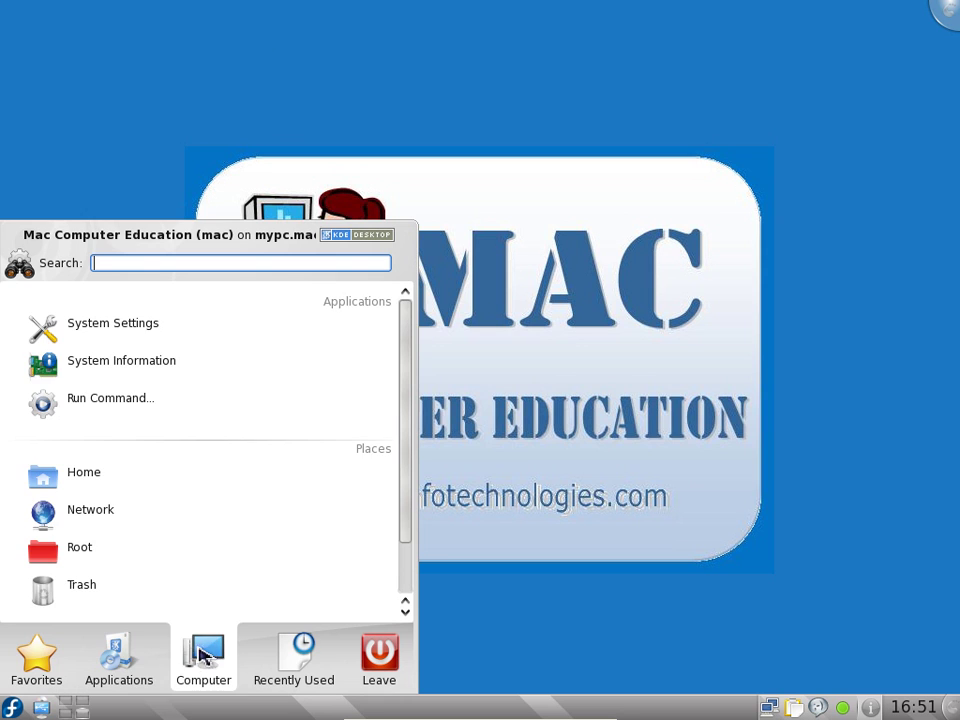
{"action": "left_click", "coordinate": [124, 658]}
{"action": "scroll", "coordinate": [105, 538], "scroll_direction": "down", "scroll_amount": 1}
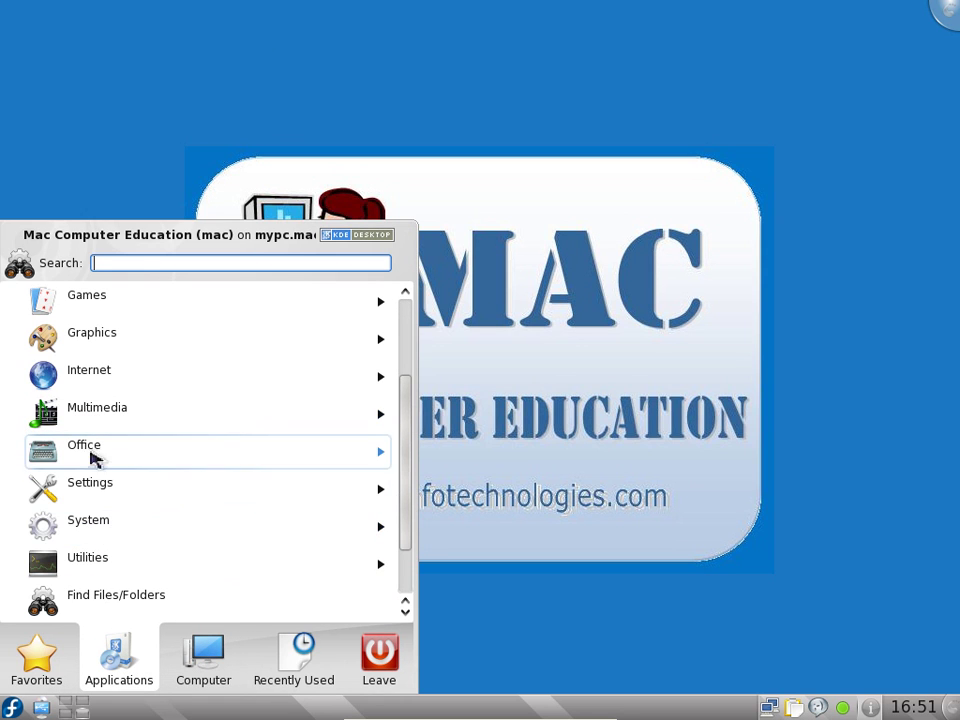
{"action": "left_click", "coordinate": [99, 389]}
{"action": "scroll", "coordinate": [100, 426], "scroll_direction": "down", "scroll_amount": 3}
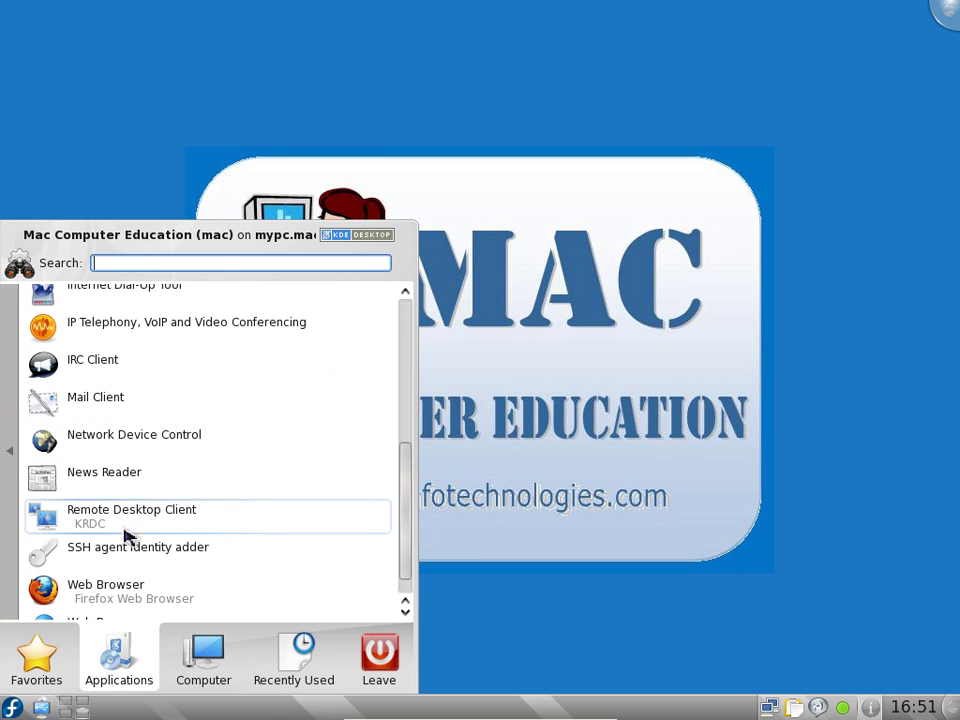
{"action": "scroll", "coordinate": [124, 544], "scroll_direction": "down", "scroll_amount": 1}
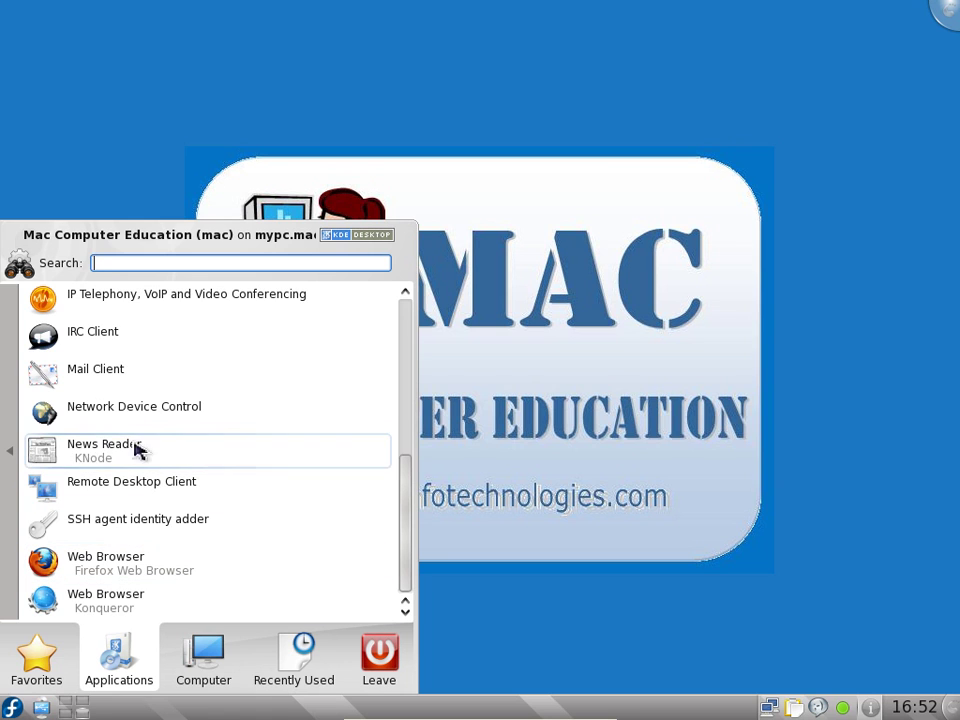
{"action": "left_click", "coordinate": [10, 445]}
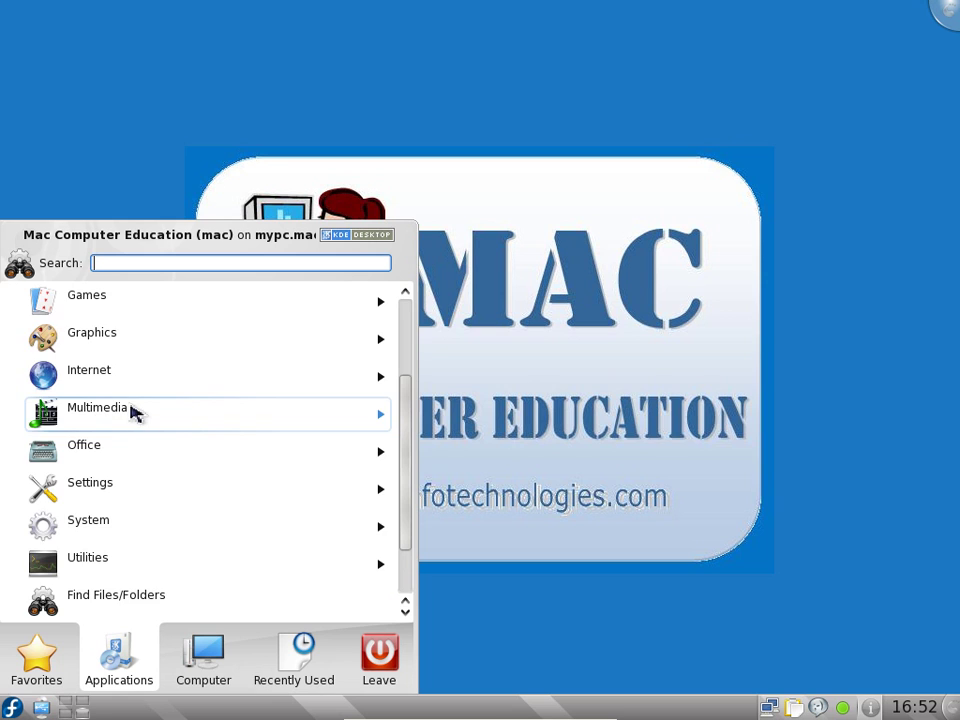
{"action": "left_click", "coordinate": [133, 411]}
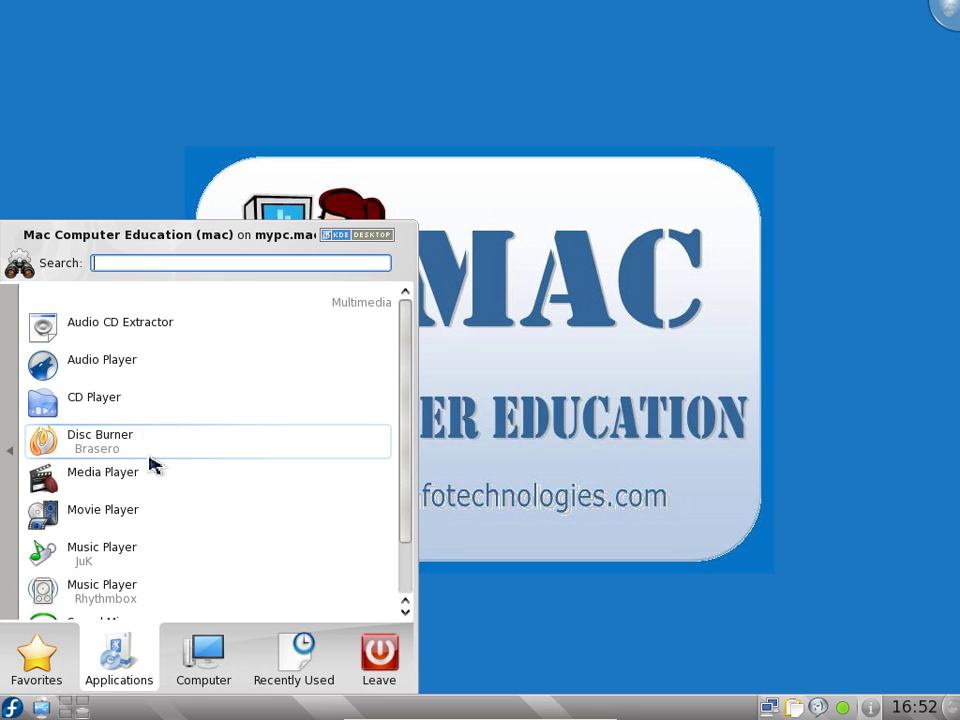
{"action": "scroll", "coordinate": [150, 460], "scroll_direction": "down", "scroll_amount": 1}
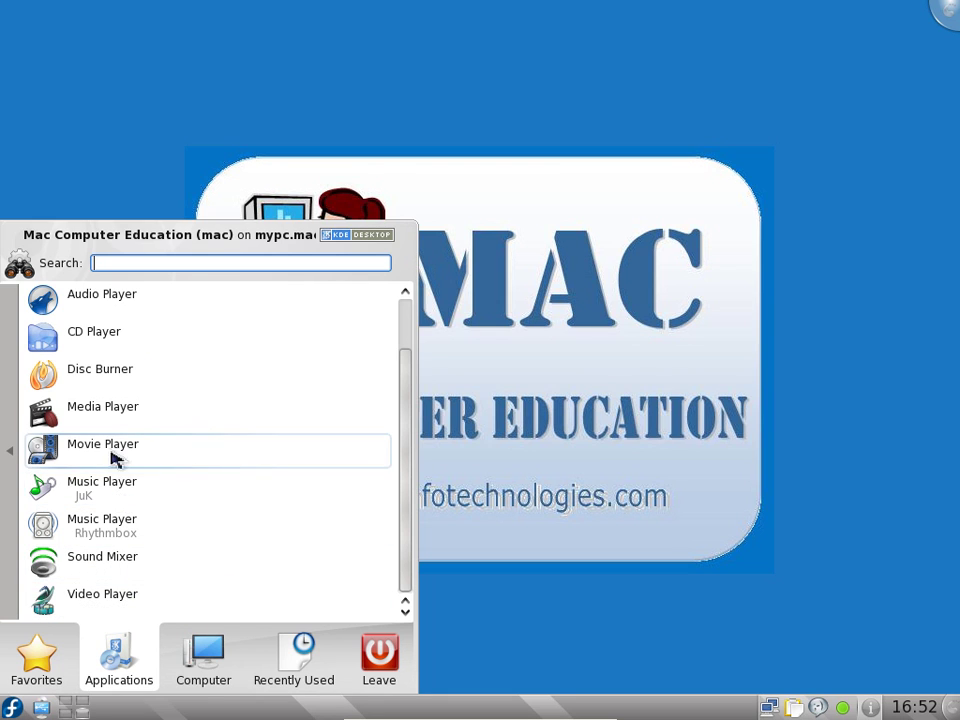
{"action": "left_click", "coordinate": [20, 444]}
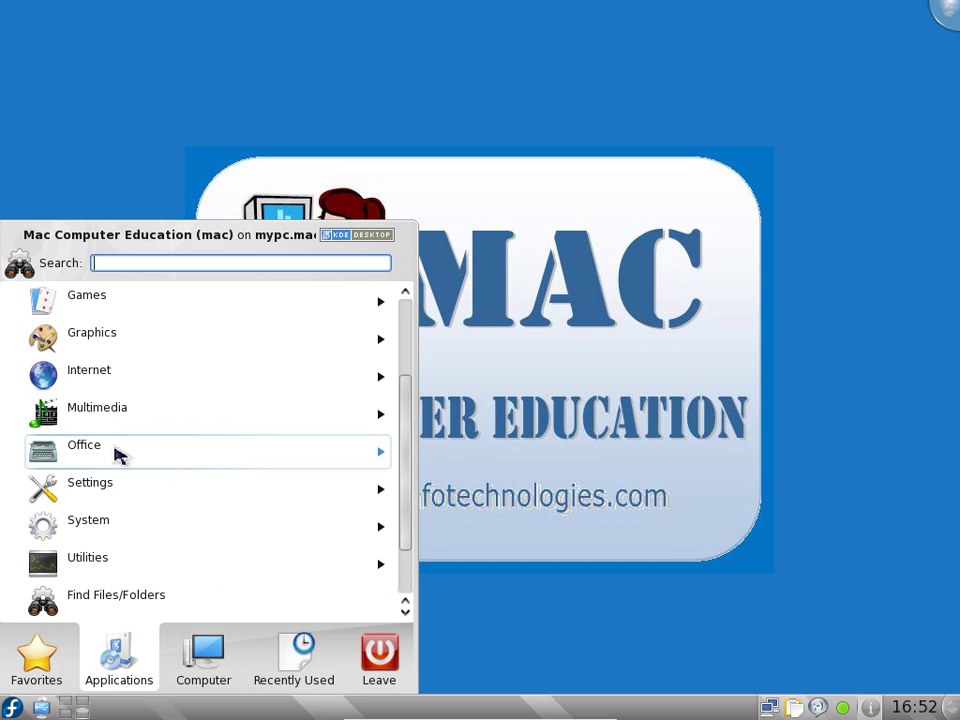
{"action": "left_click", "coordinate": [118, 455]}
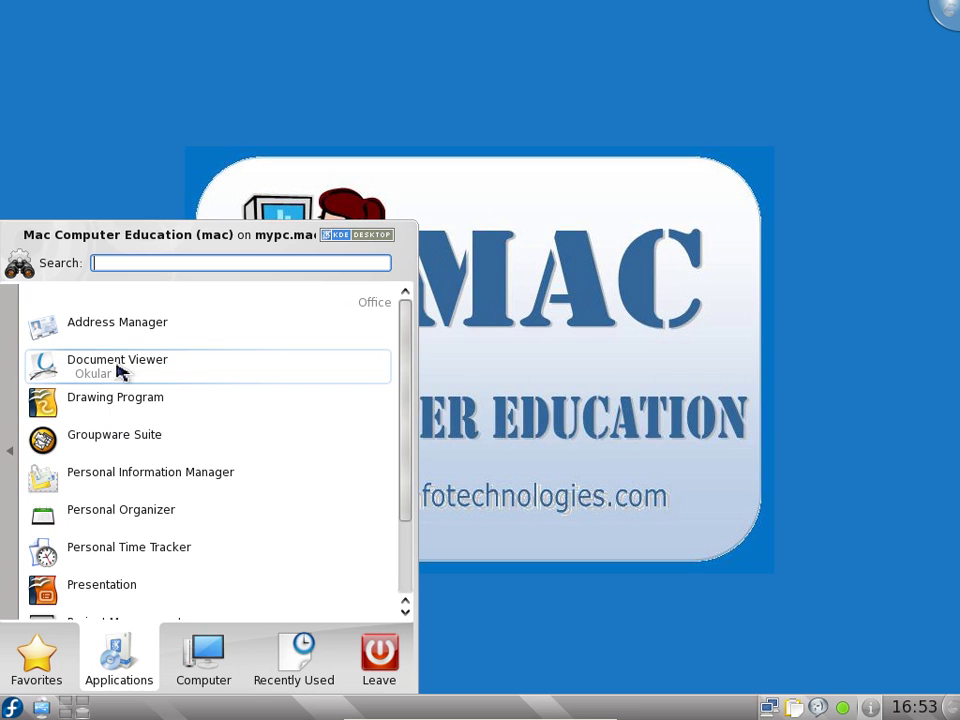
{"action": "scroll", "coordinate": [118, 371], "scroll_direction": "down", "scroll_amount": 2}
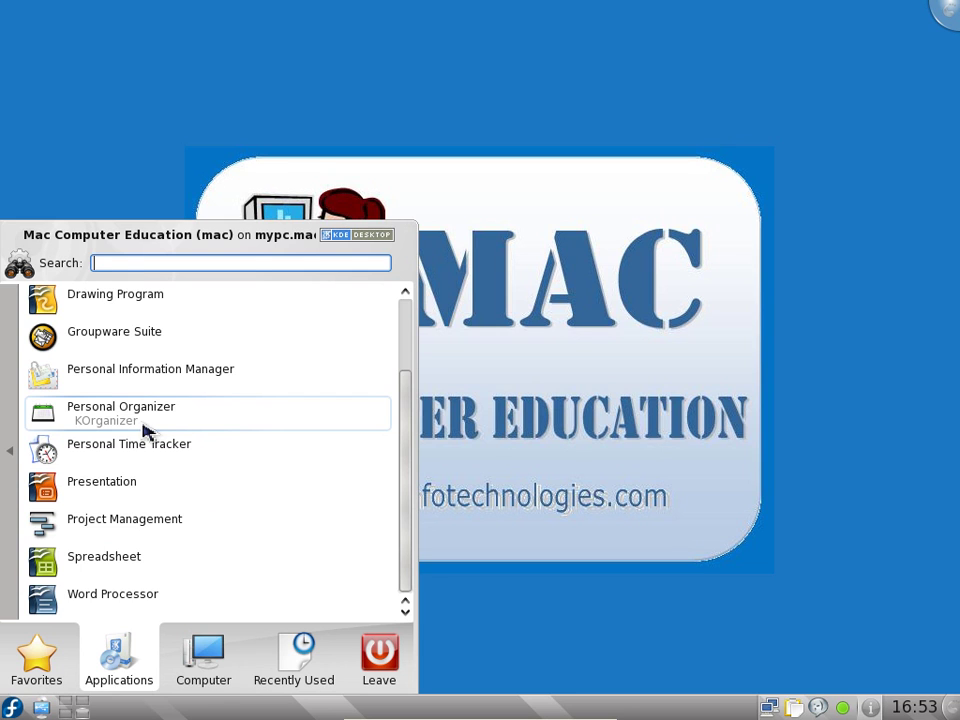
{"action": "left_click", "coordinate": [14, 424]}
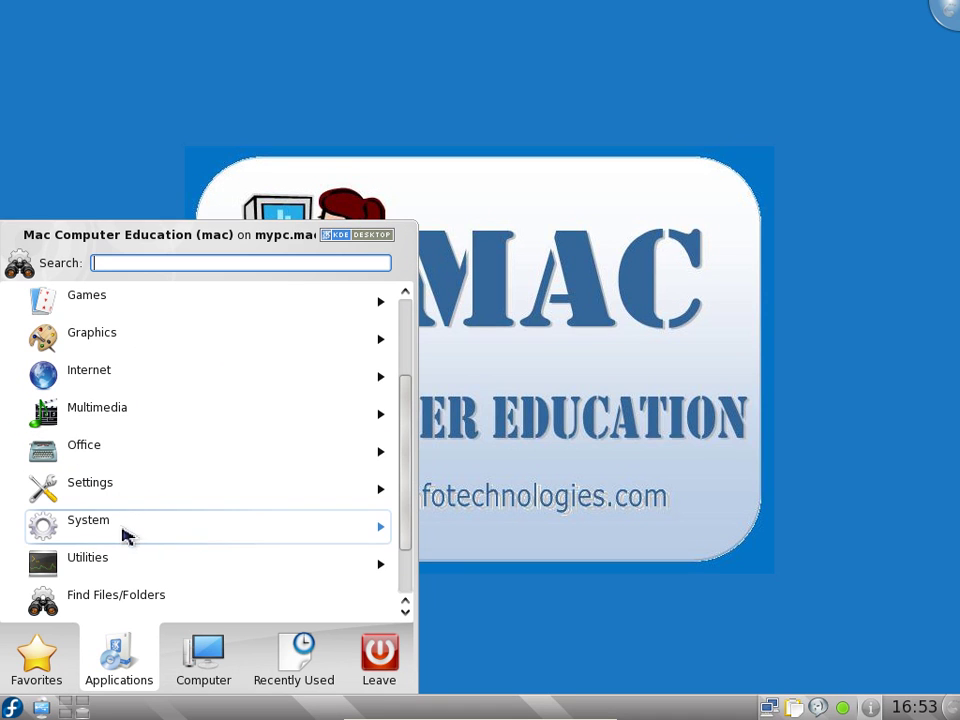
Look through the Settings and System application categories in the launcher.
{"action": "left_click", "coordinate": [124, 492]}
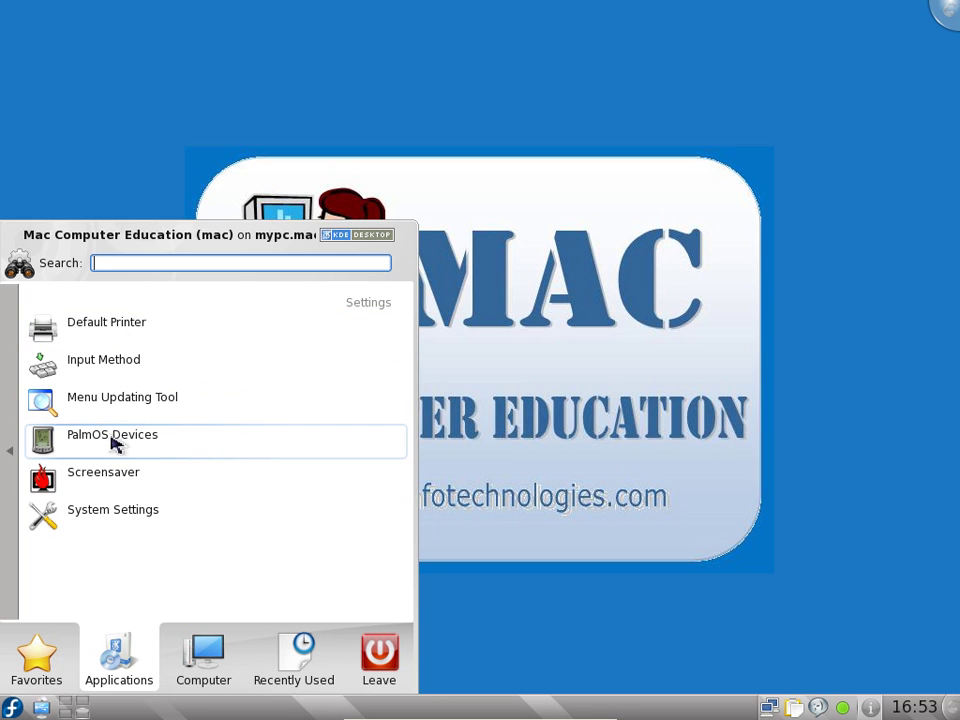
{"action": "left_click", "coordinate": [9, 466]}
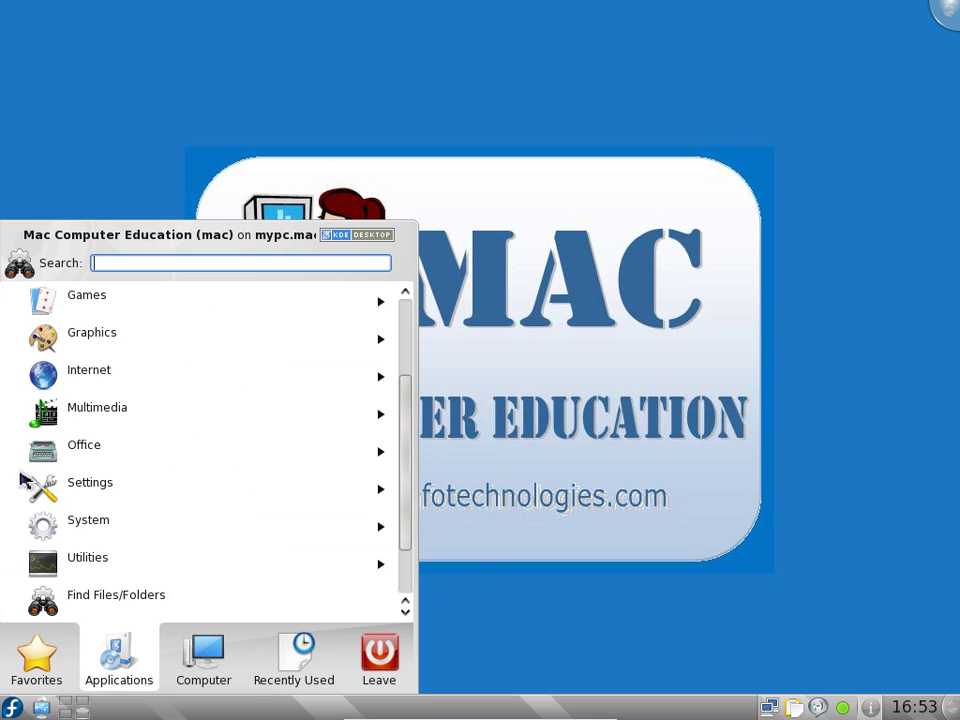
{"action": "left_click", "coordinate": [101, 536]}
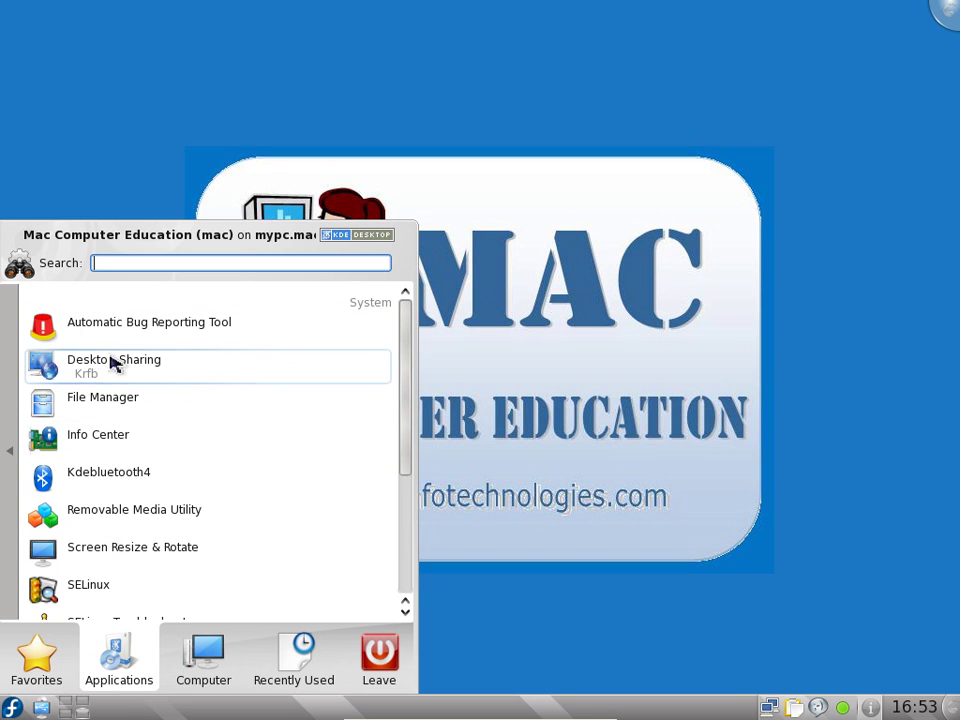
{"action": "scroll", "coordinate": [113, 435], "scroll_direction": "down", "scroll_amount": 3}
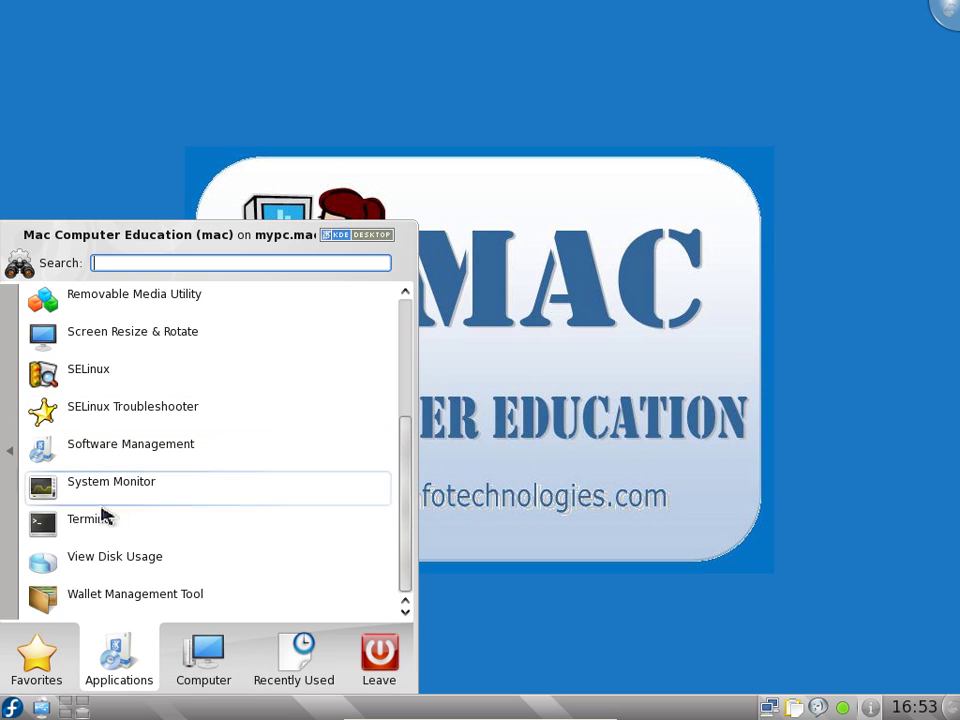
{"action": "scroll", "coordinate": [75, 350], "scroll_direction": "up", "scroll_amount": 3}
{"action": "left_click", "coordinate": [20, 425]}
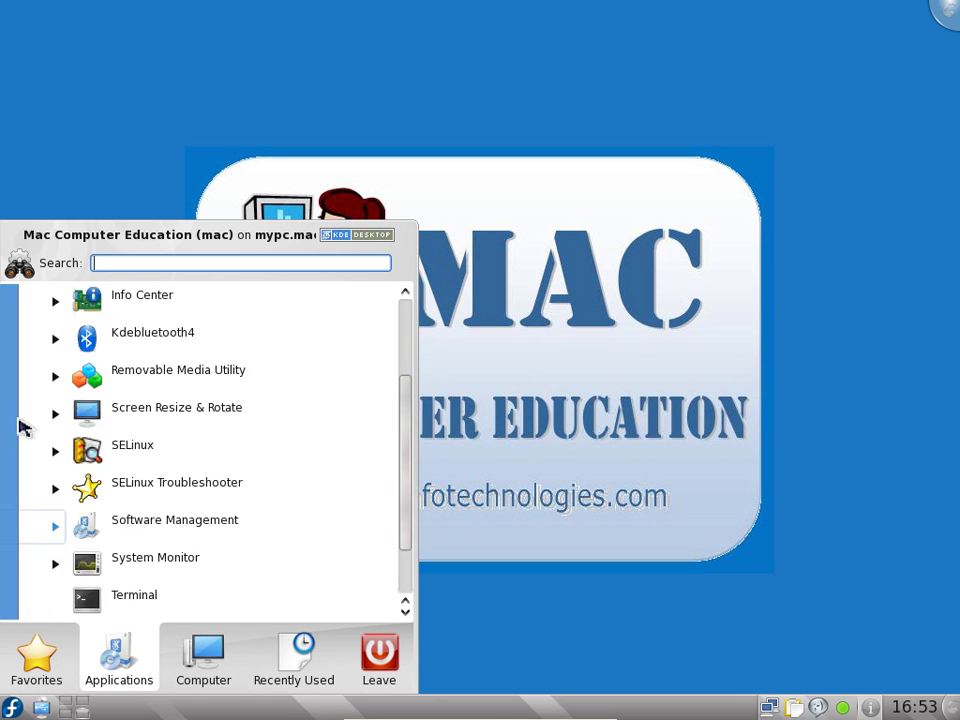
{"action": "scroll", "coordinate": [75, 470], "scroll_direction": "down", "scroll_amount": 2}
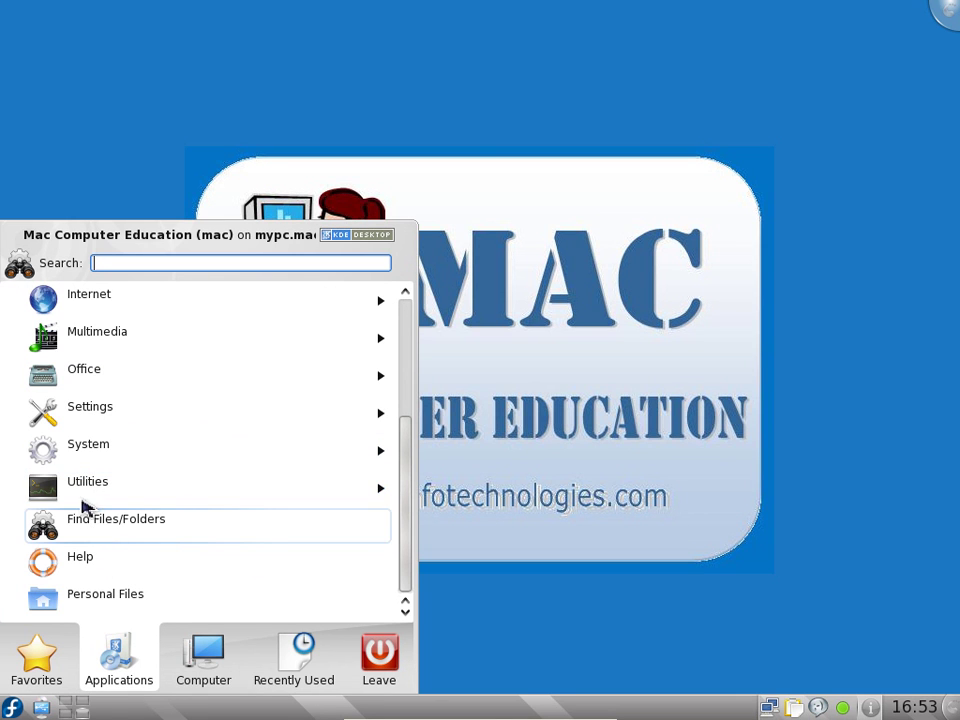
In the Utilities category, launch the Indic Onscreen Keyboard and close it again.
{"action": "left_click", "coordinate": [85, 492]}
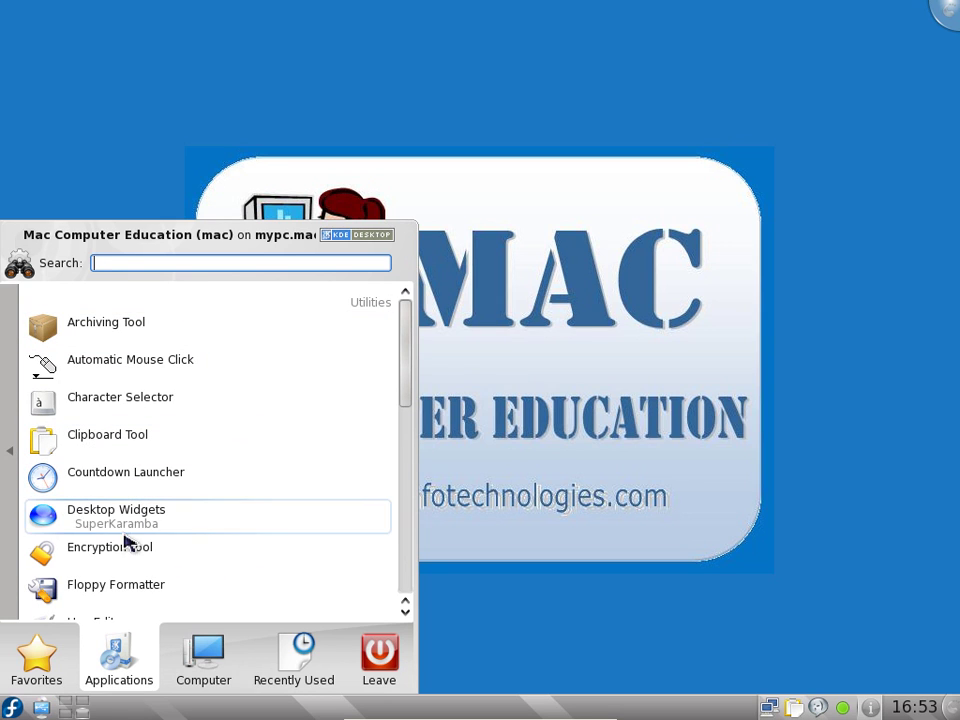
{"action": "scroll", "coordinate": [125, 563], "scroll_direction": "down", "scroll_amount": 2}
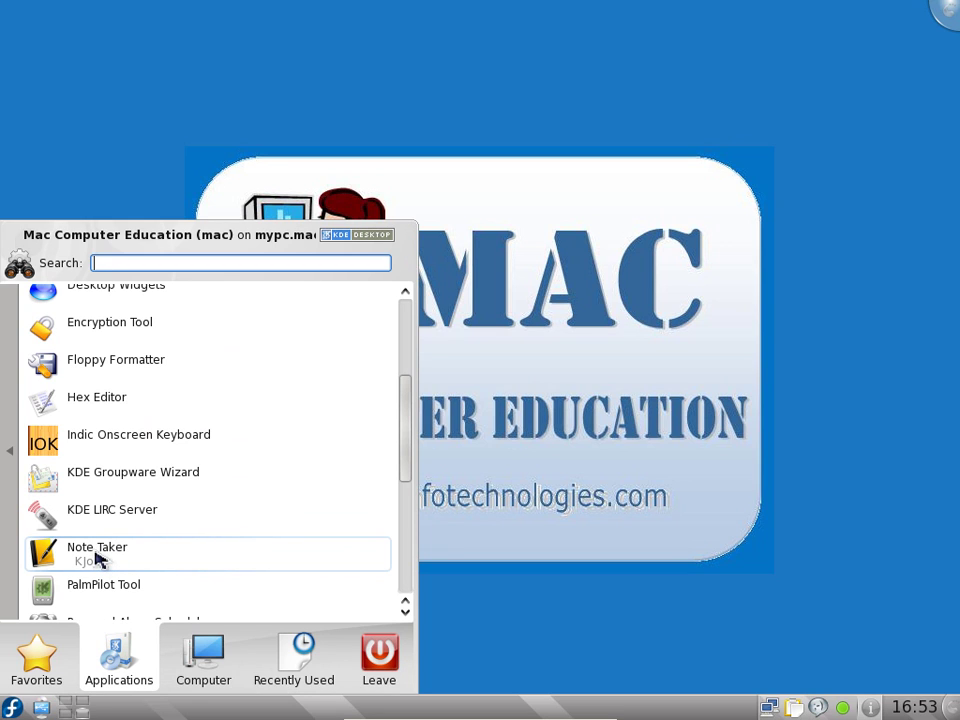
{"action": "scroll", "coordinate": [97, 560], "scroll_direction": "down", "scroll_amount": 3}
{"action": "scroll", "coordinate": [96, 559], "scroll_direction": "up", "scroll_amount": 3}
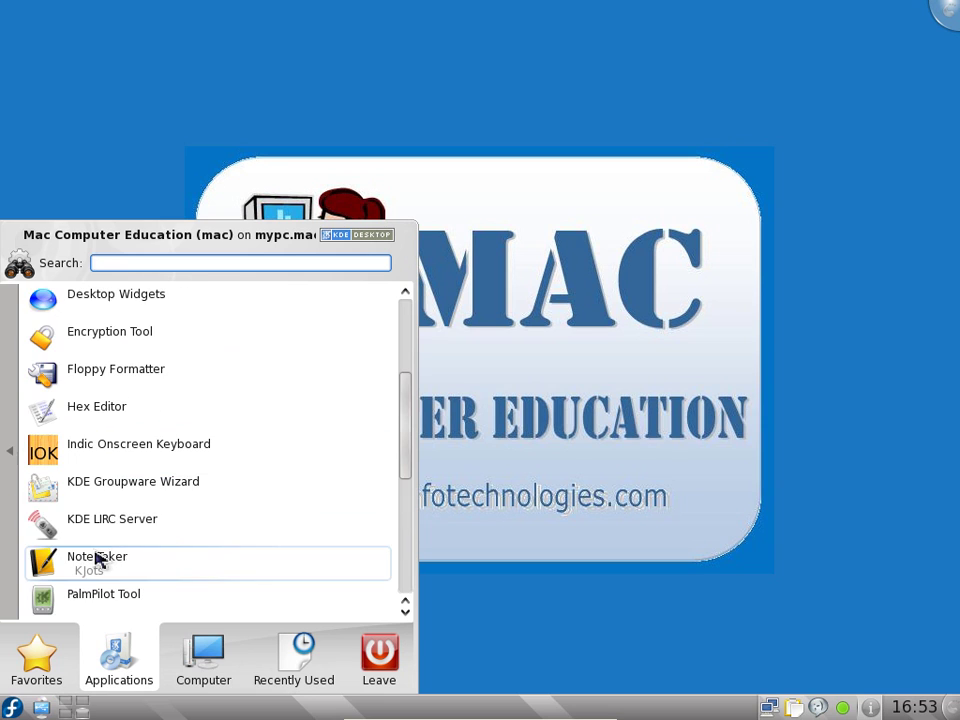
{"action": "left_click", "coordinate": [118, 457]}
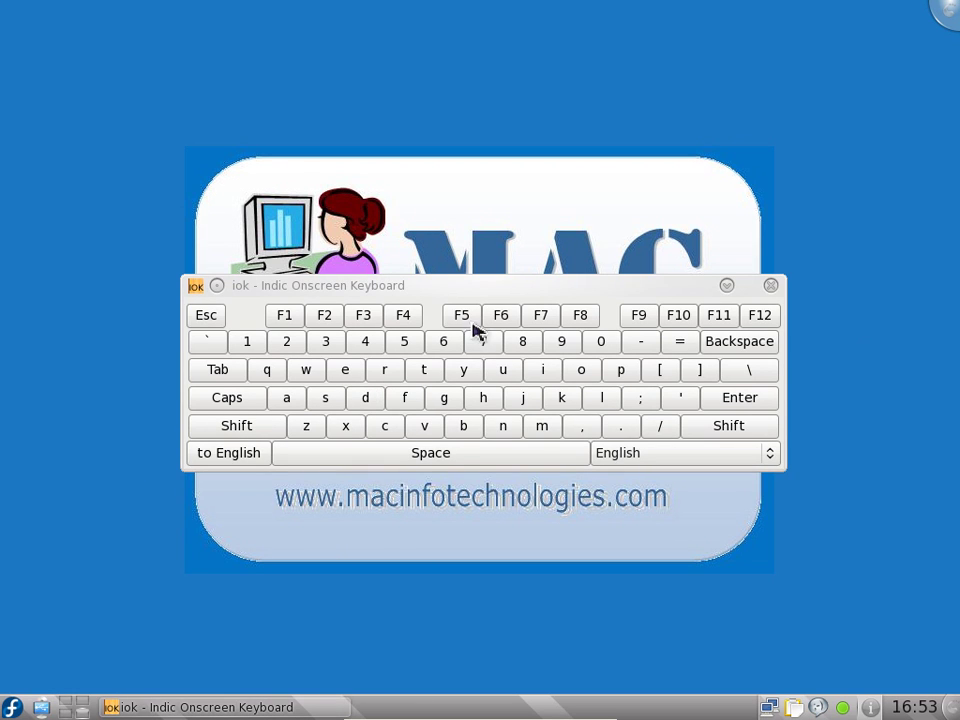
{"action": "left_click", "coordinate": [772, 287]}
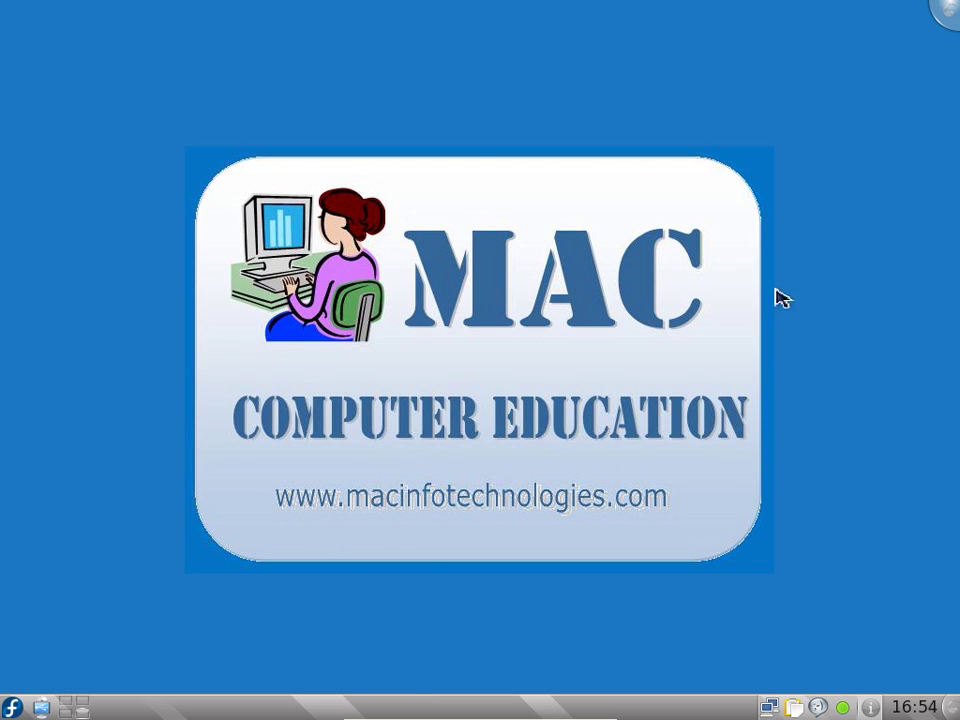
Reopen the launcher's Utilities list and scroll down to Text Editor and Text-to-Speech Manager.
{"action": "left_click", "coordinate": [12, 707]}
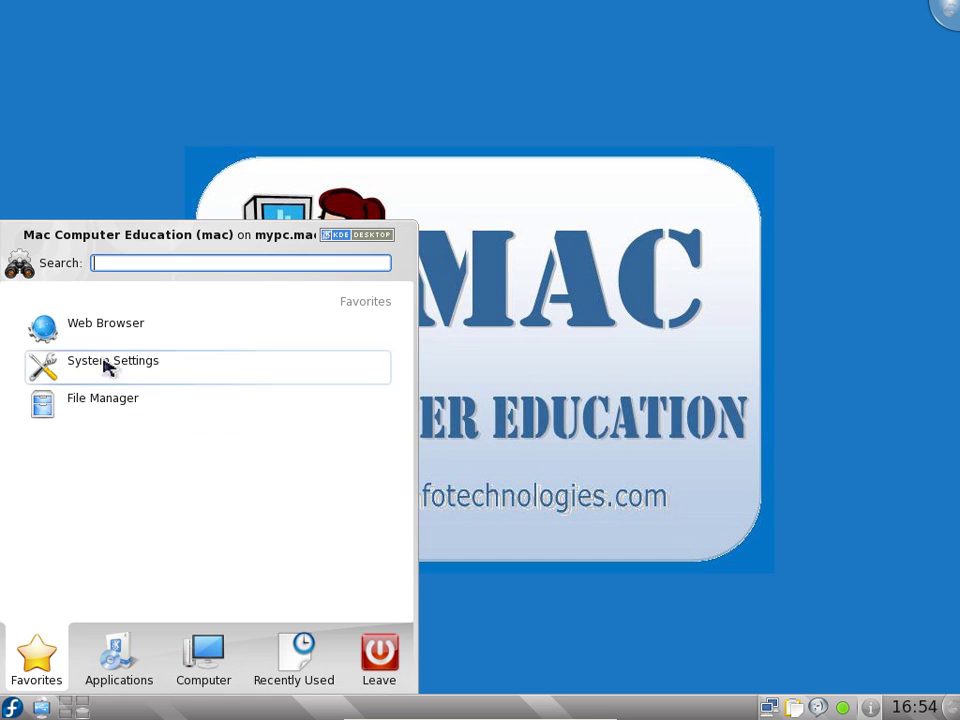
{"action": "left_click", "coordinate": [118, 655]}
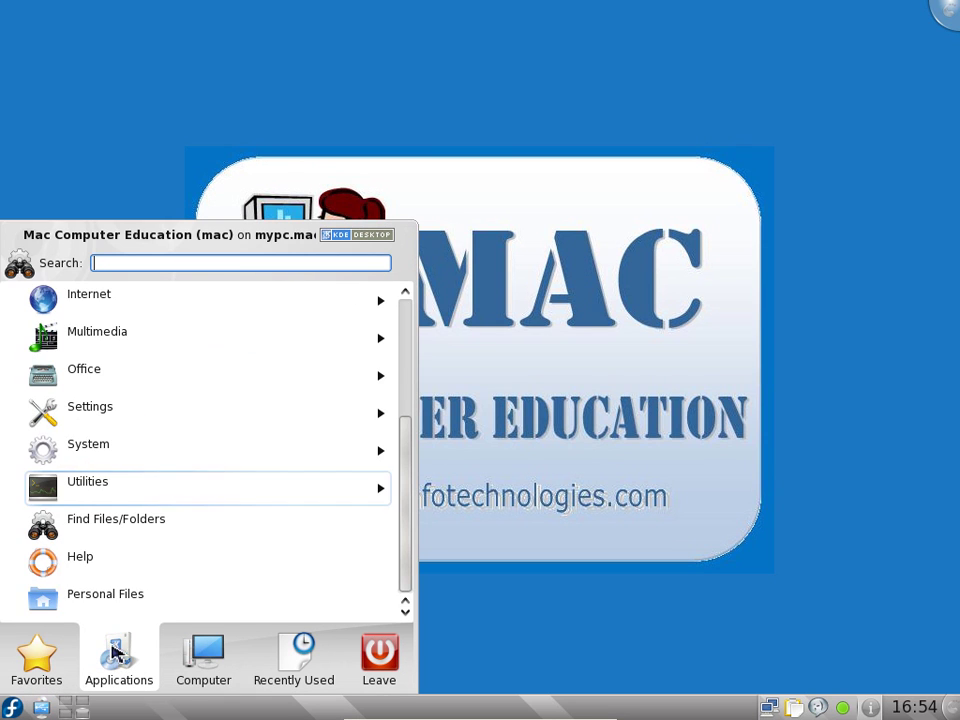
{"action": "left_click", "coordinate": [108, 497]}
{"action": "scroll", "coordinate": [171, 570], "scroll_direction": "down", "scroll_amount": 3}
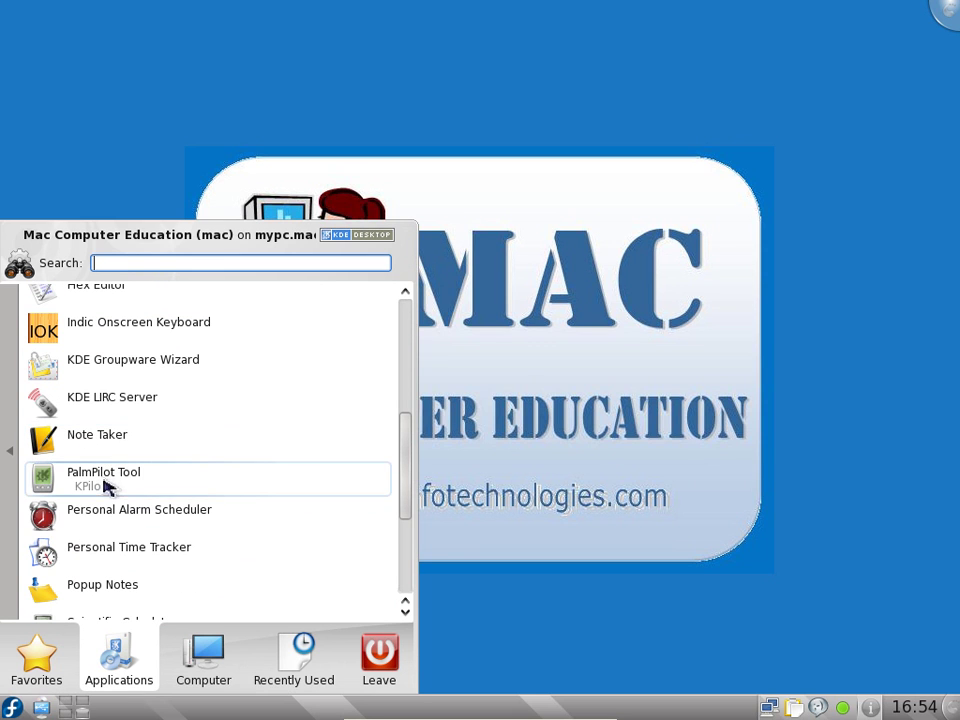
{"action": "scroll", "coordinate": [140, 540], "scroll_direction": "down", "scroll_amount": 1}
{"action": "scroll", "coordinate": [90, 594], "scroll_direction": "down", "scroll_amount": 1}
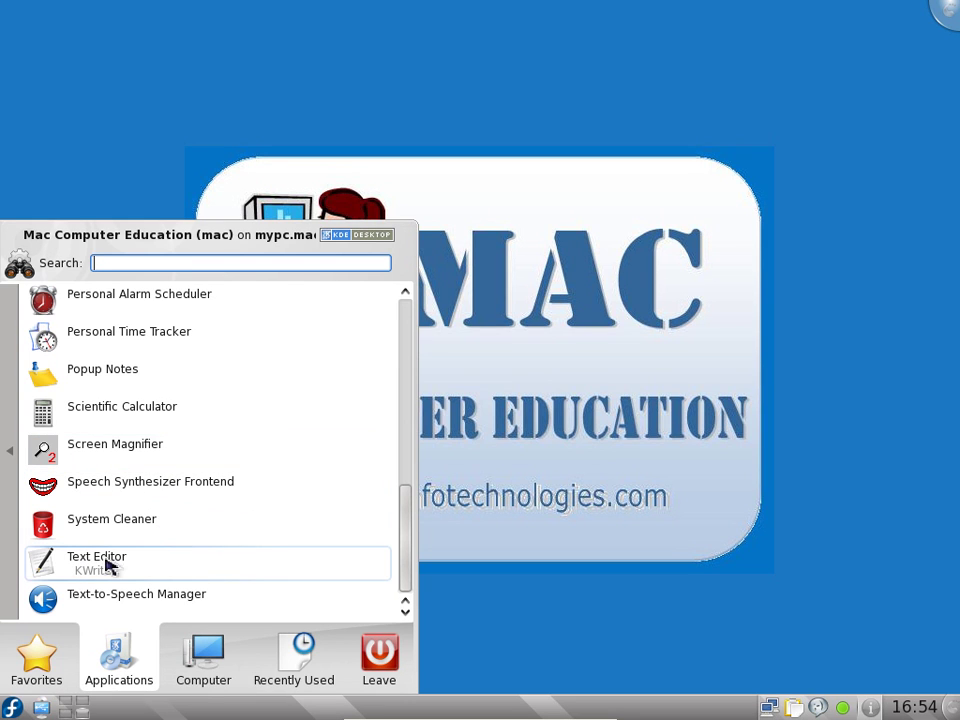
{"action": "left_click", "coordinate": [110, 566]}
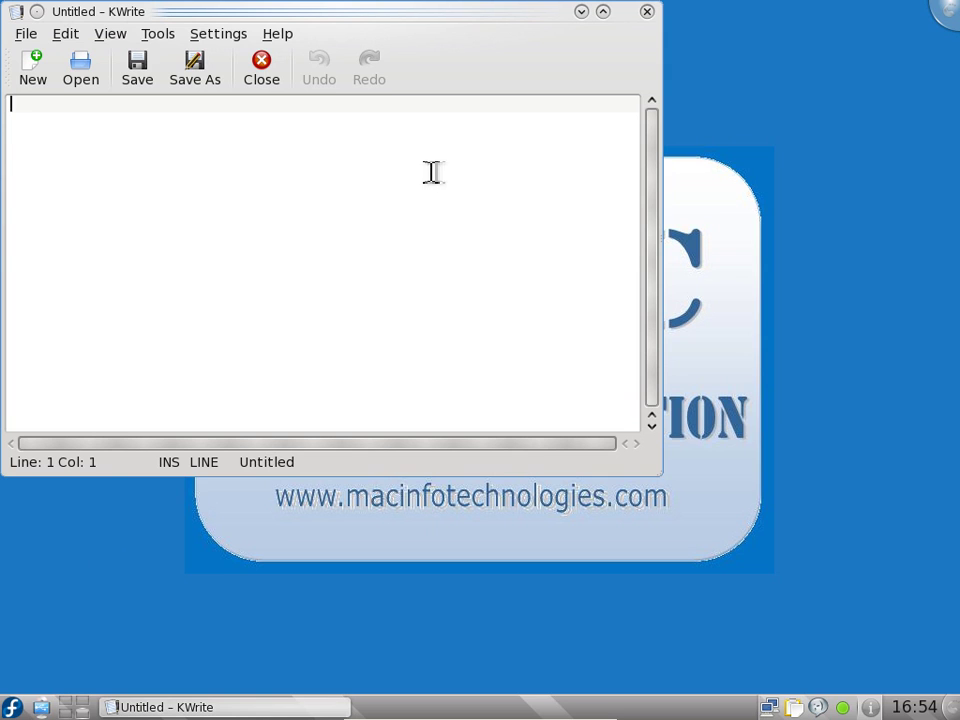
{"action": "left_click", "coordinate": [16, 708]}
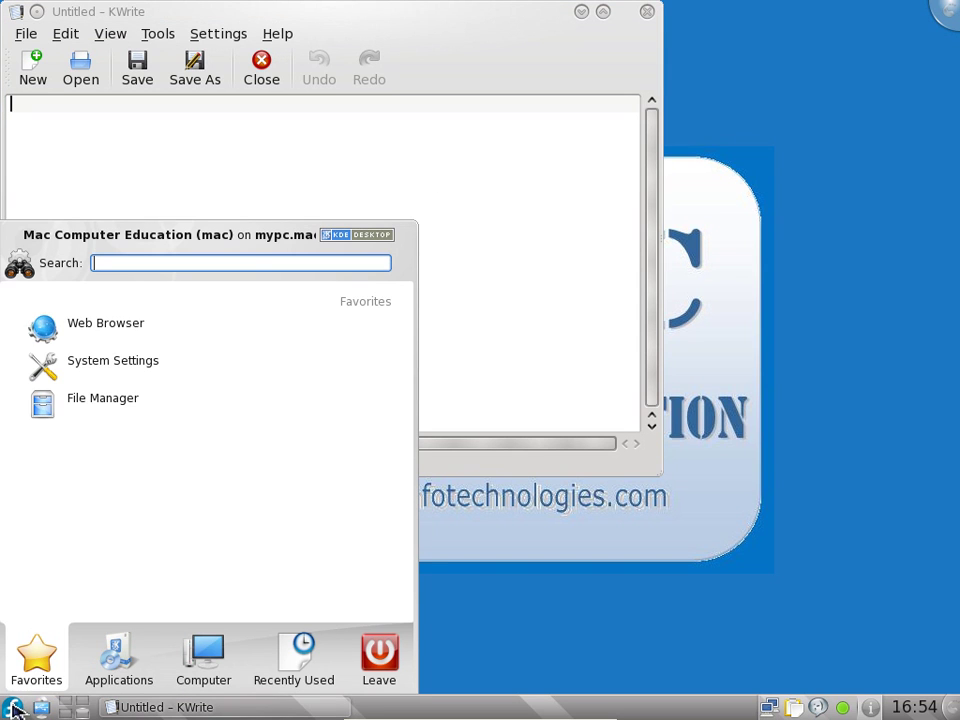
{"action": "left_click", "coordinate": [108, 663]}
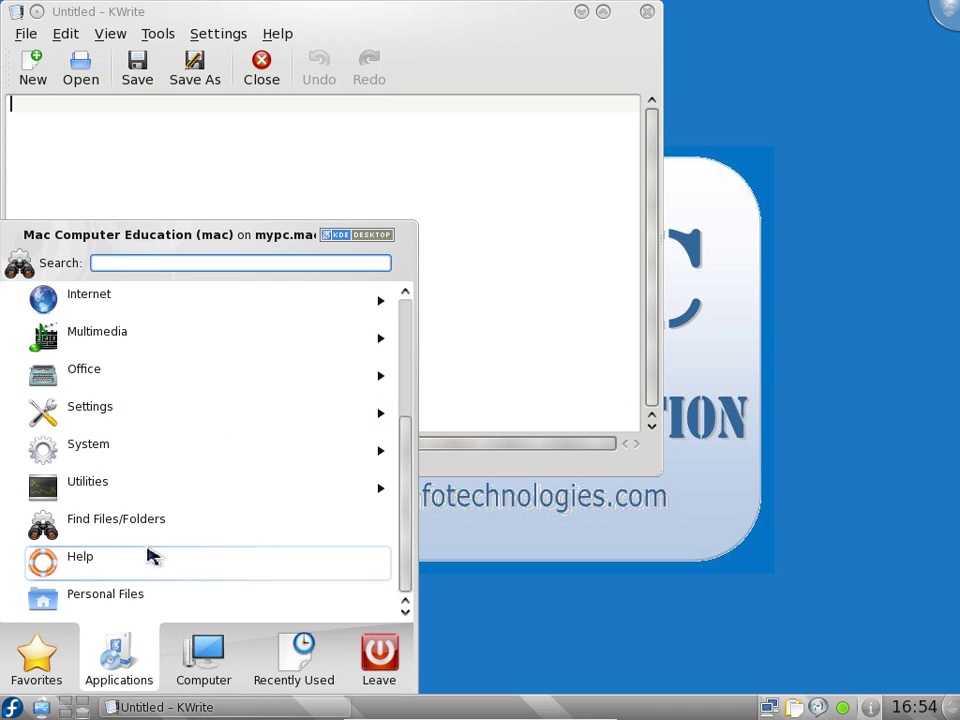
{"action": "left_click", "coordinate": [120, 605]}
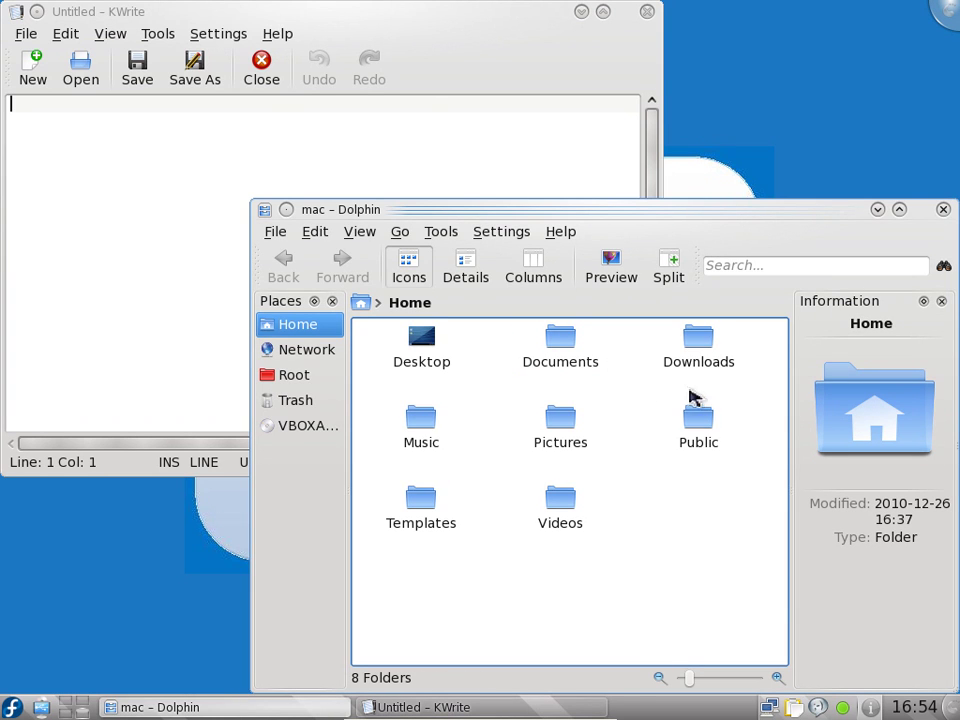
{"action": "left_click", "coordinate": [942, 210]}
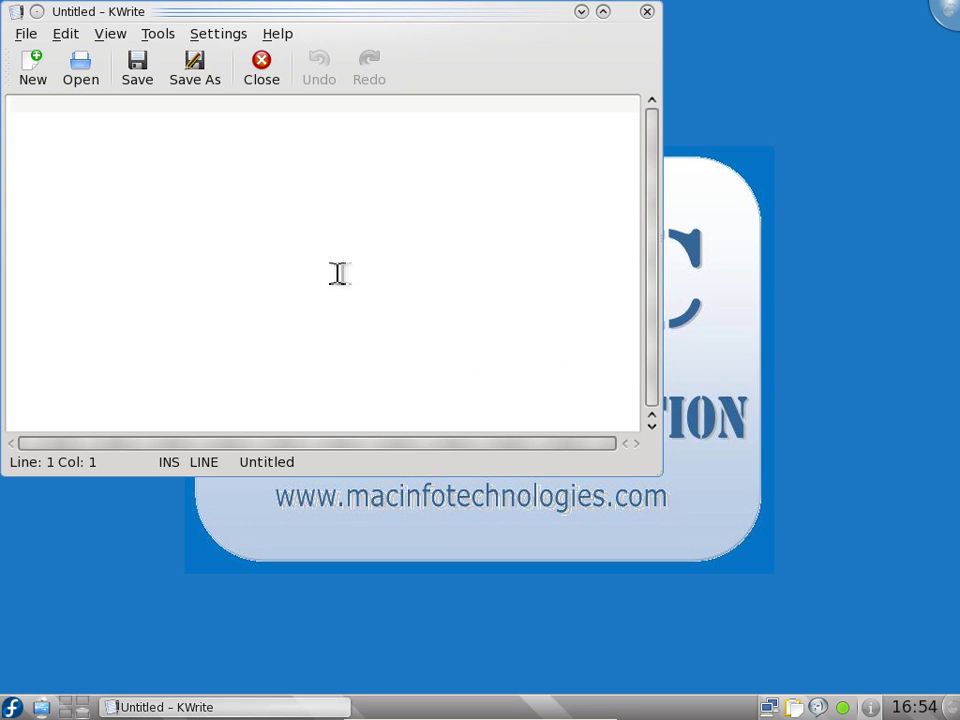
Write 'Hello Mac Computer Education' and paste it so it appears three times.
{"action": "type", "text": "Hello Mac Computer Education"}
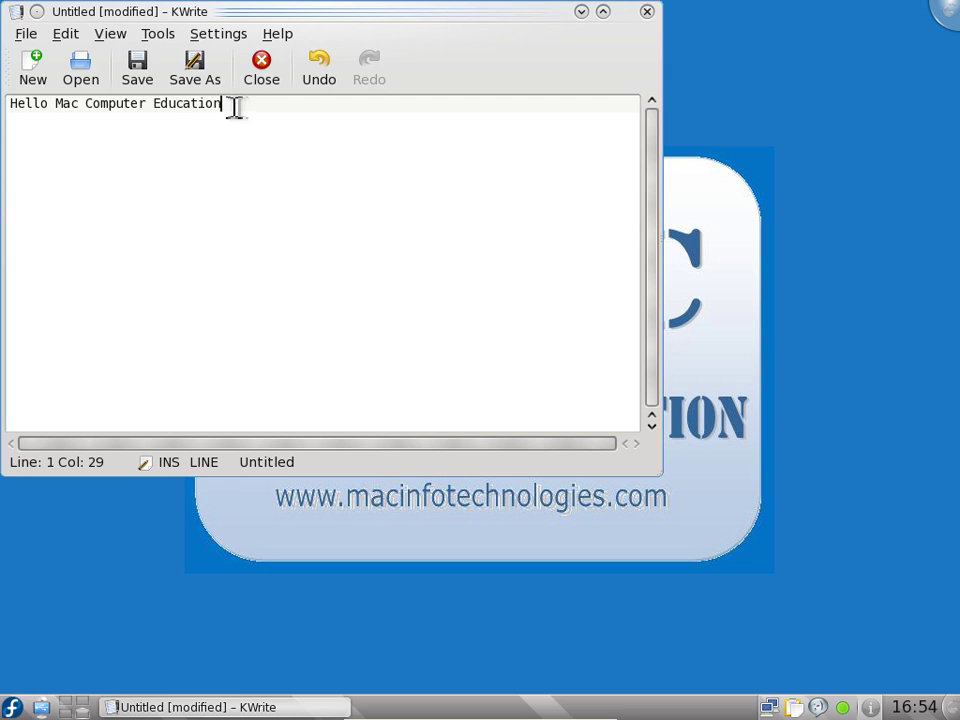
{"action": "left_click_drag", "start_coordinate": [235, 114], "coordinate": [9, 117]}
{"action": "key", "text": "ctrl+c"}
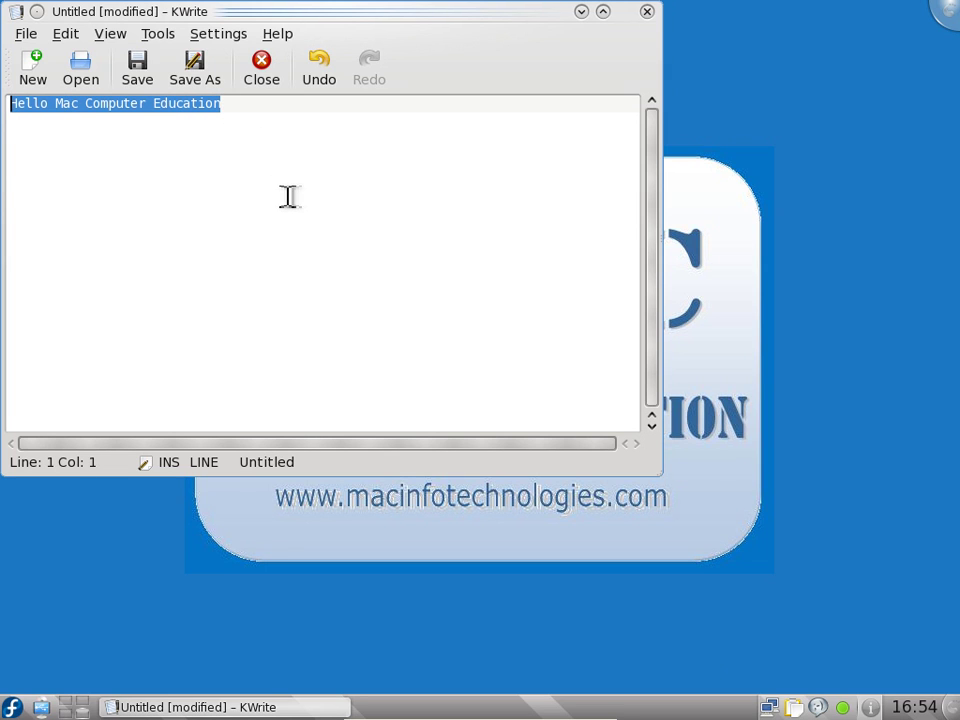
{"action": "left_click", "coordinate": [290, 120]}
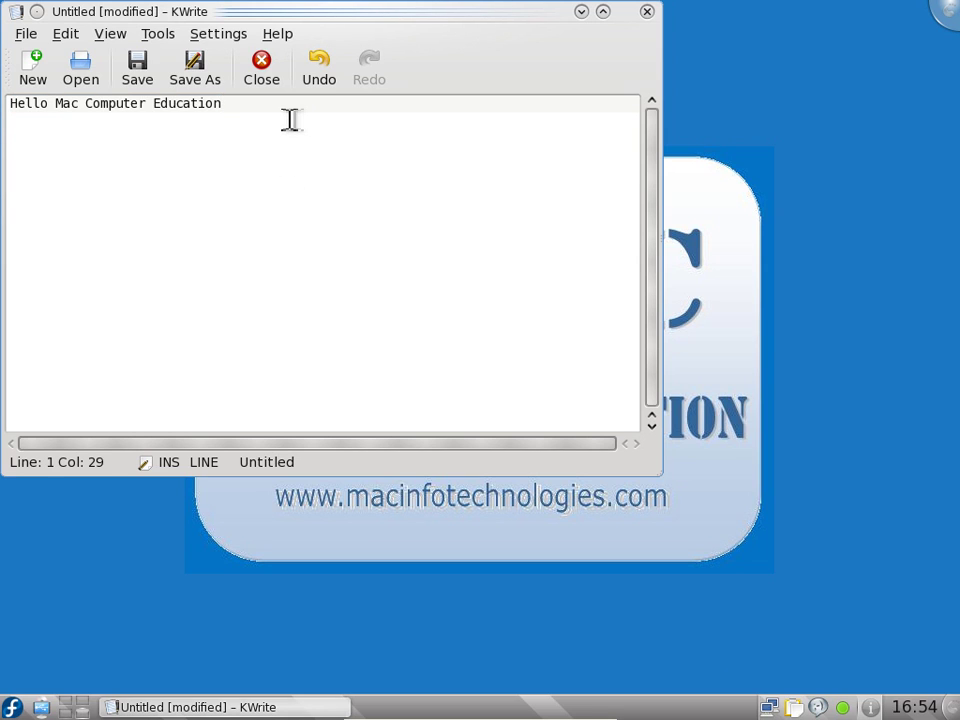
{"action": "key", "text": "Return"}
{"action": "key", "text": "Return"}
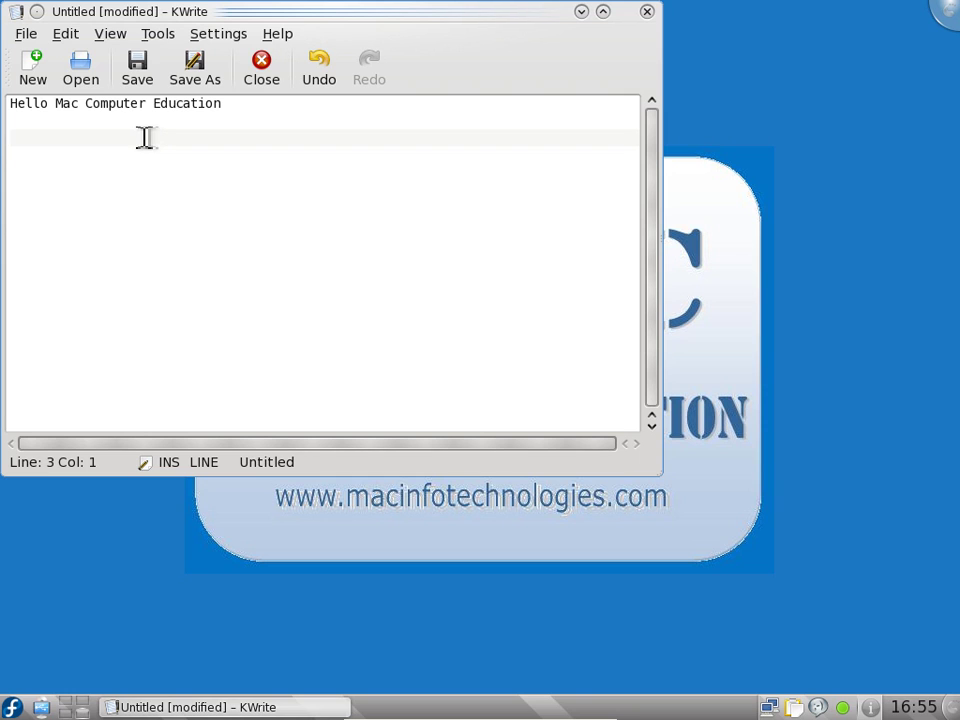
{"action": "key", "text": "ctrl+v"}
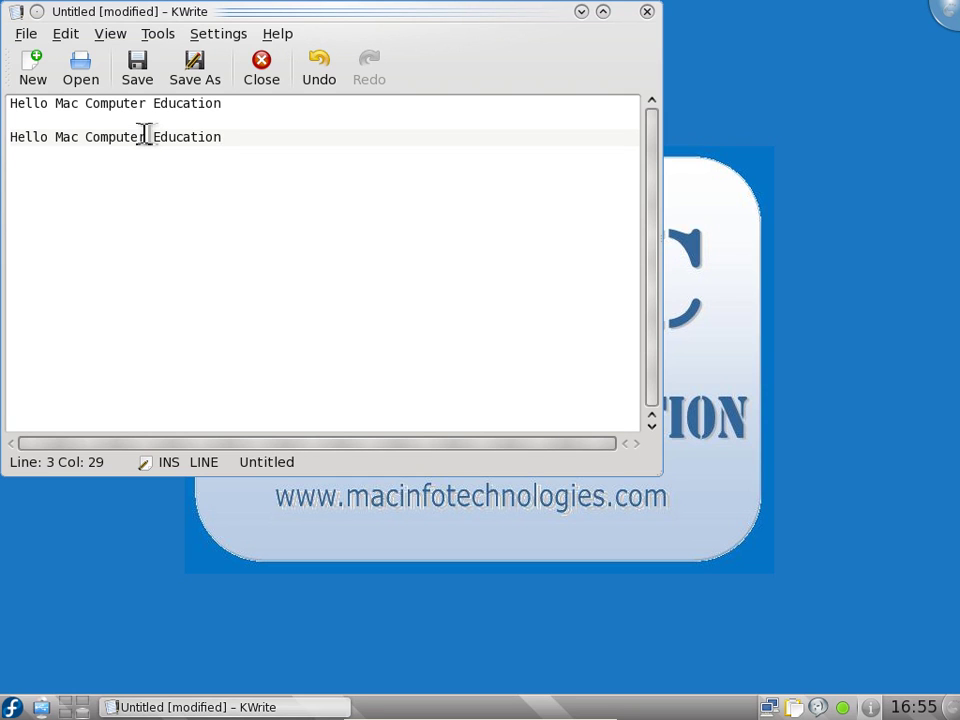
{"action": "key", "text": "Return"}
{"action": "key", "text": "Return"}
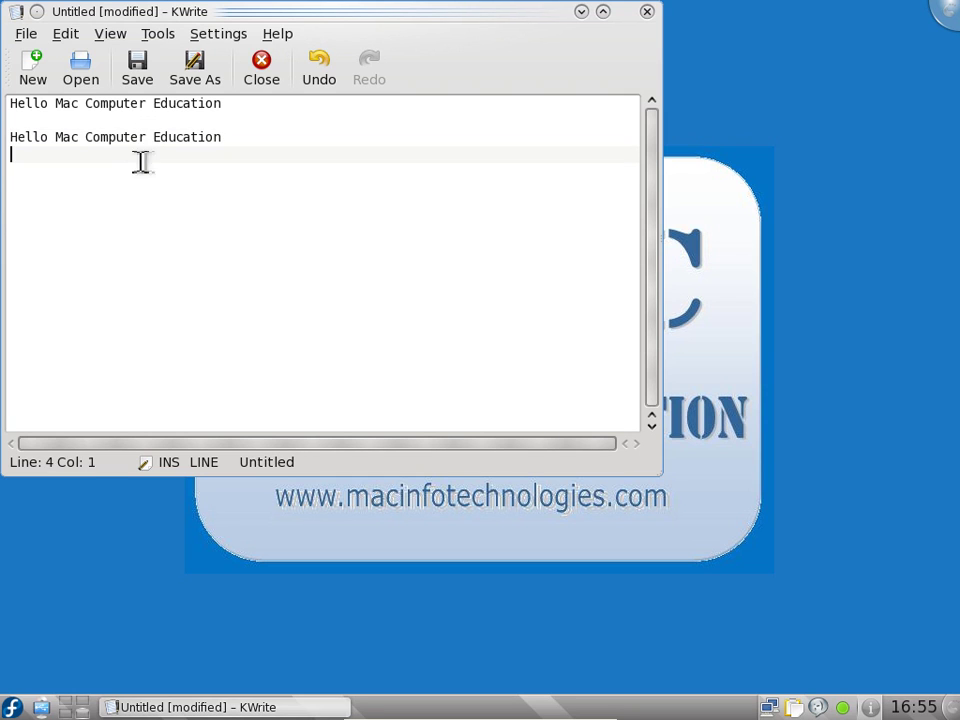
{"action": "key", "text": "ctrl+v"}
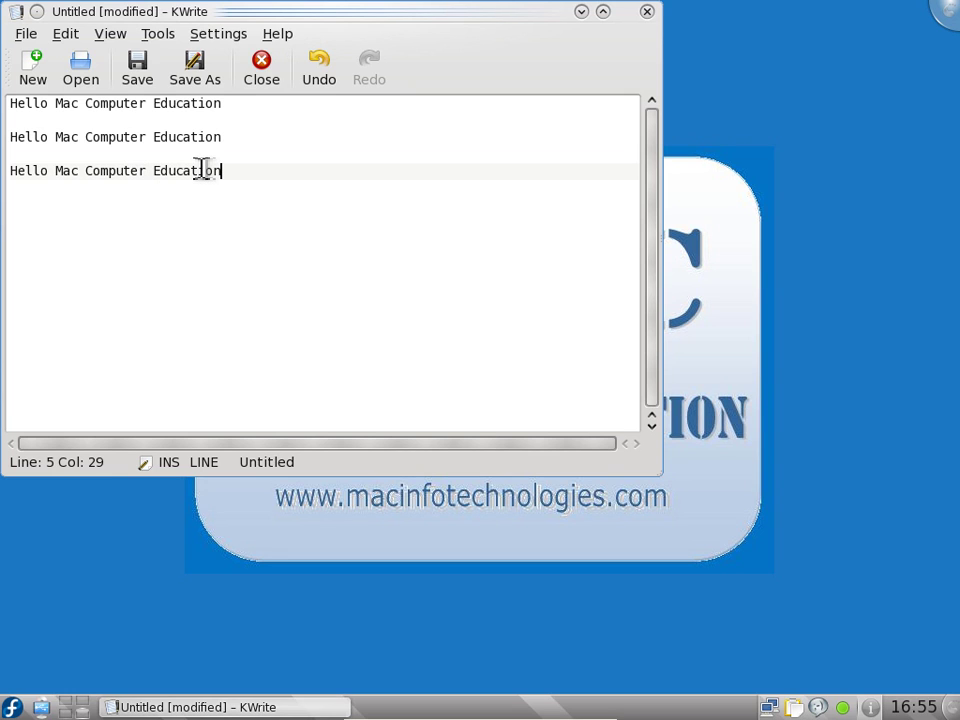
{"action": "key", "text": "Return"}
{"action": "key", "text": "Return"}
{"action": "key", "text": "Return"}
{"action": "key", "text": "Return"}
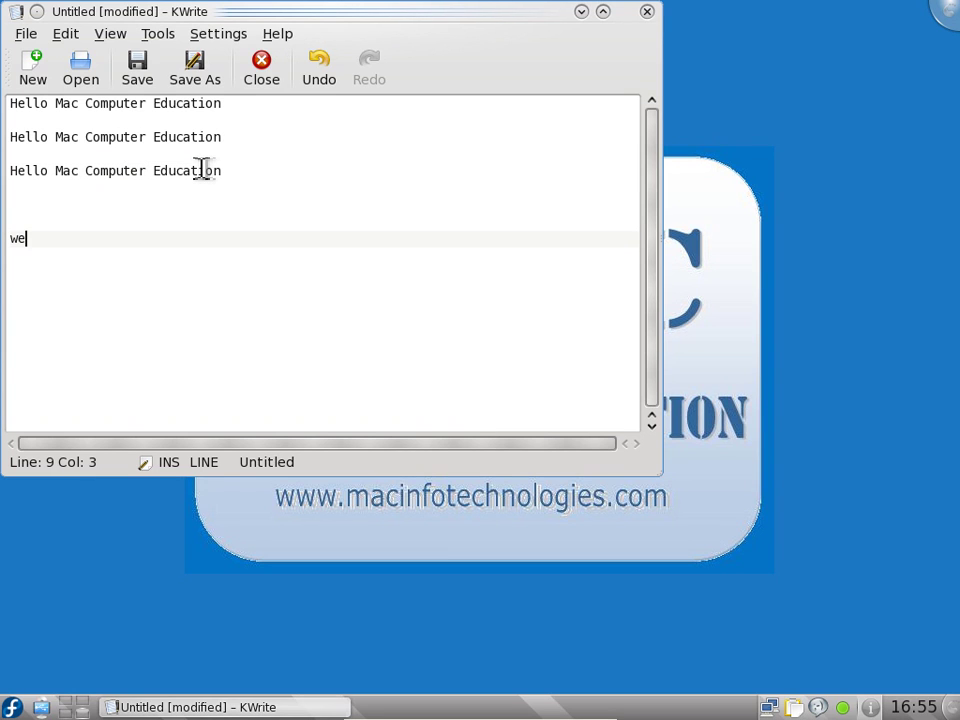
Add four 'welcome to Video Training' lines below, undoing one misplaced paste.
{"action": "type", "text": "welcome ty"}
{"action": "key", "text": "BackSpace"}
{"action": "key", "text": "BackSpace"}
{"action": "key", "text": "BackSpace"}
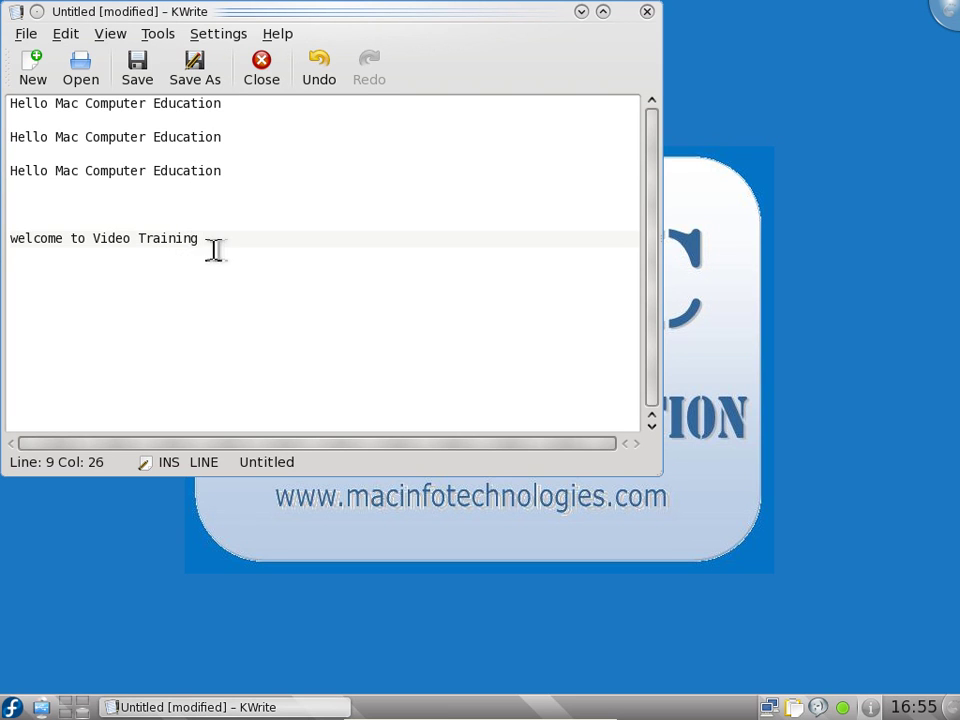
{"action": "left_click_drag", "start_coordinate": [214, 251], "coordinate": [8, 245]}
{"action": "key", "text": "ctrl+c"}
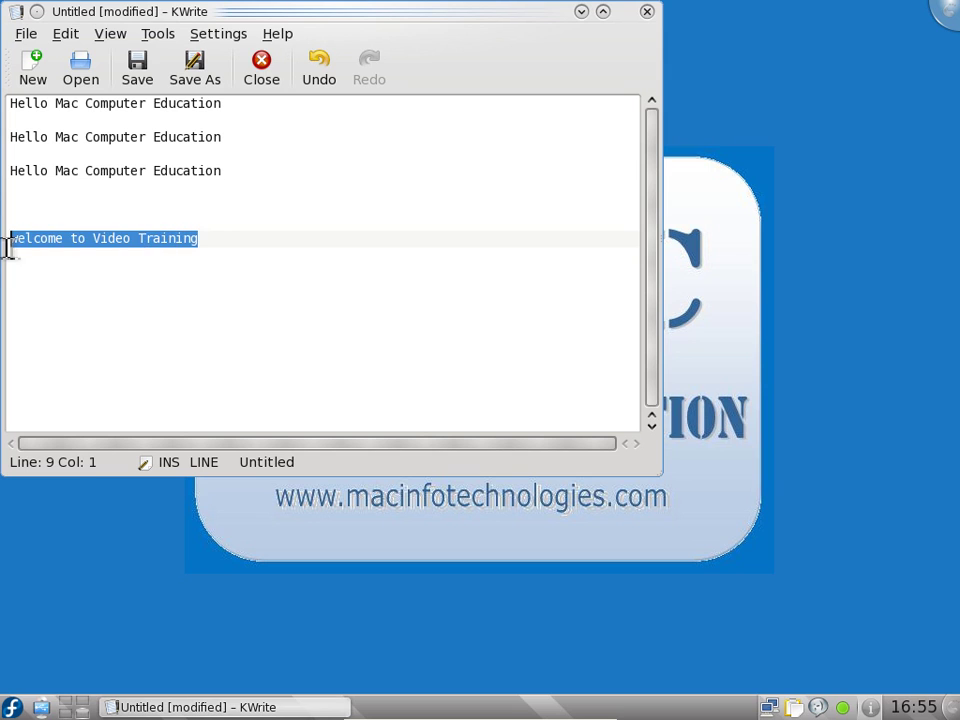
{"action": "left_click", "coordinate": [216, 242]}
{"action": "key", "text": "Return"}
{"action": "middle_click", "coordinate": [176, 306]}
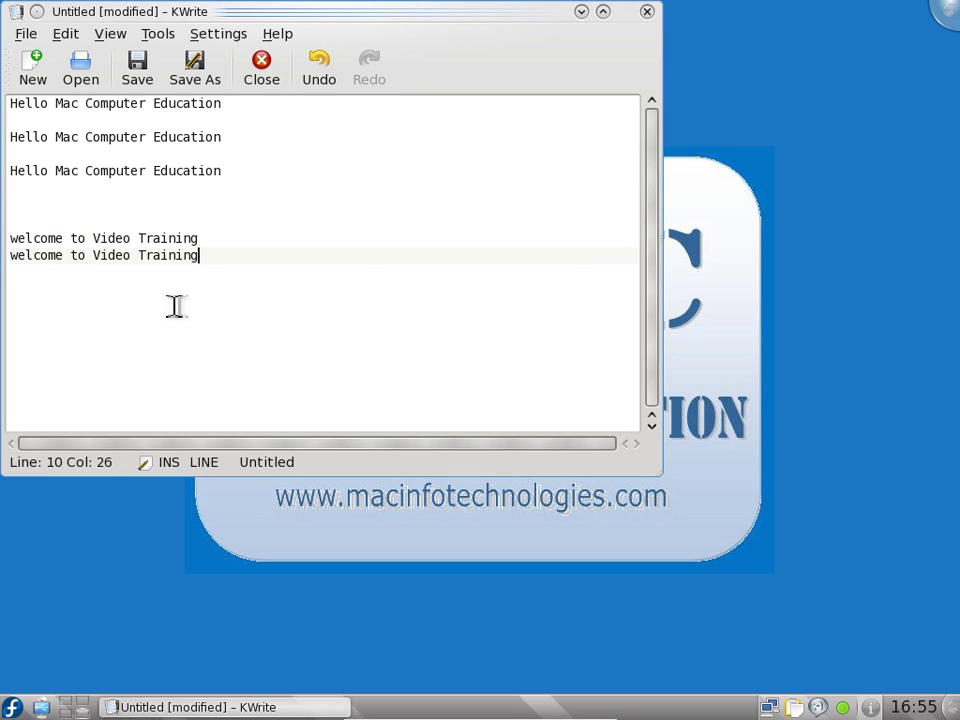
{"action": "middle_click", "coordinate": [176, 306]}
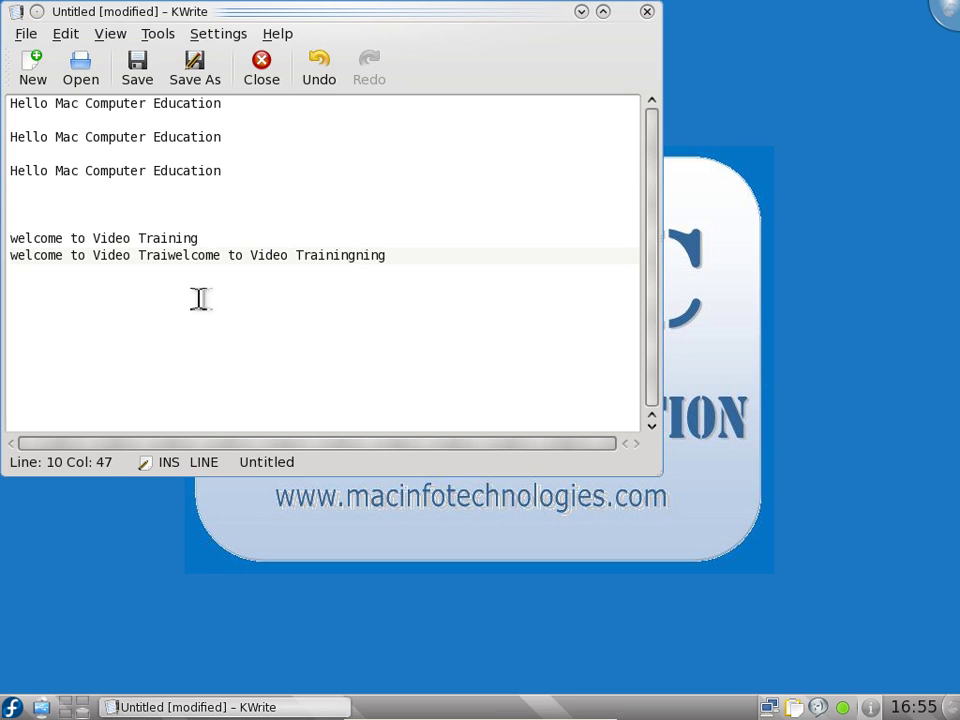
{"action": "key", "text": "ctrl+z"}
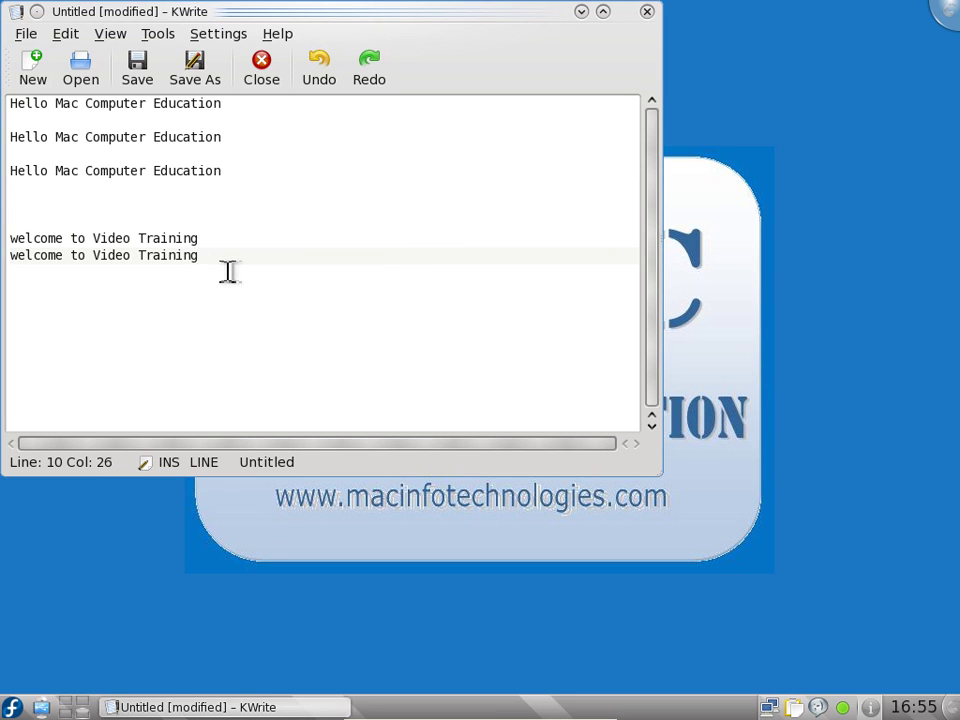
{"action": "key", "text": "Return"}
{"action": "middle_click", "coordinate": [216, 285]}
{"action": "key", "text": "Return"}
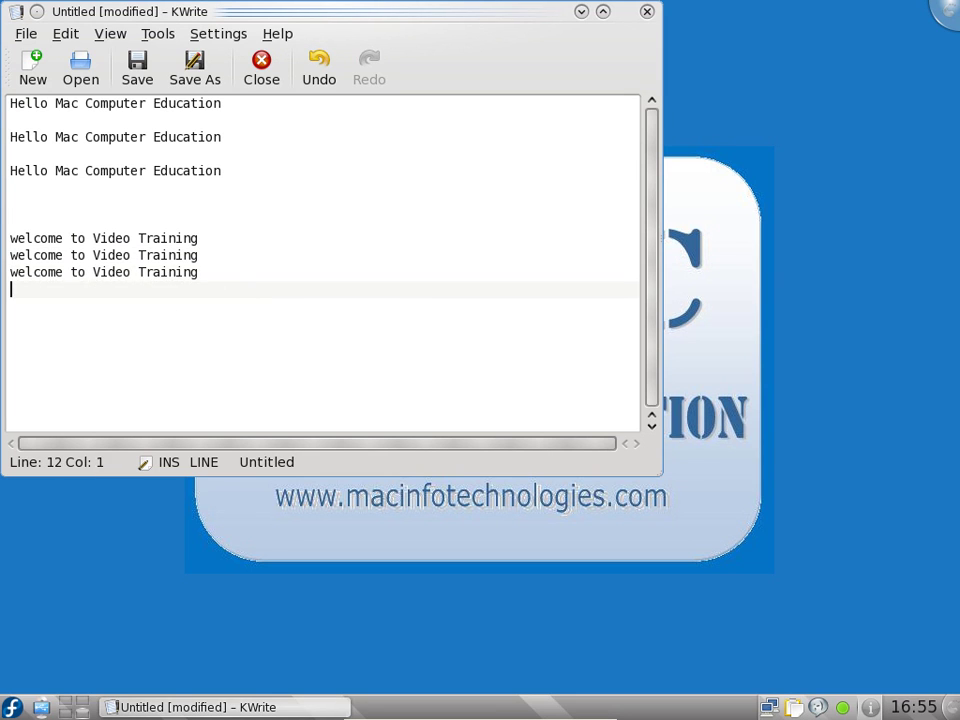
{"action": "middle_click", "coordinate": [186, 321]}
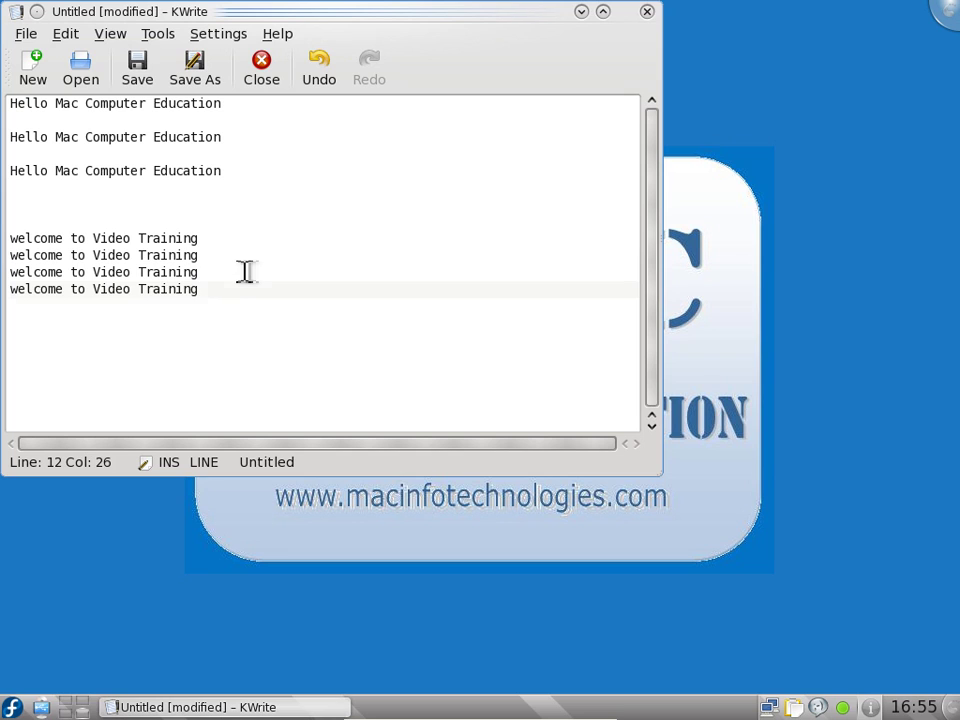
{"action": "key", "text": "Return"}
{"action": "key", "text": "Return"}
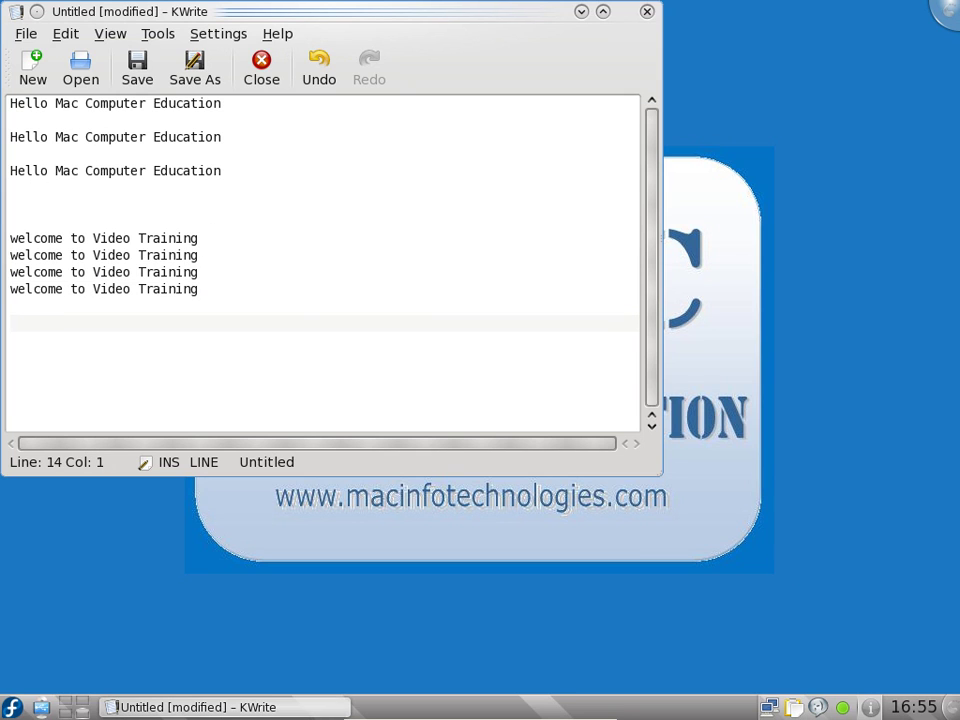
Paste 'Hello Mac Computer Education' from clipboard history onto lines 14 and 15.
{"action": "left_click", "coordinate": [795, 707]}
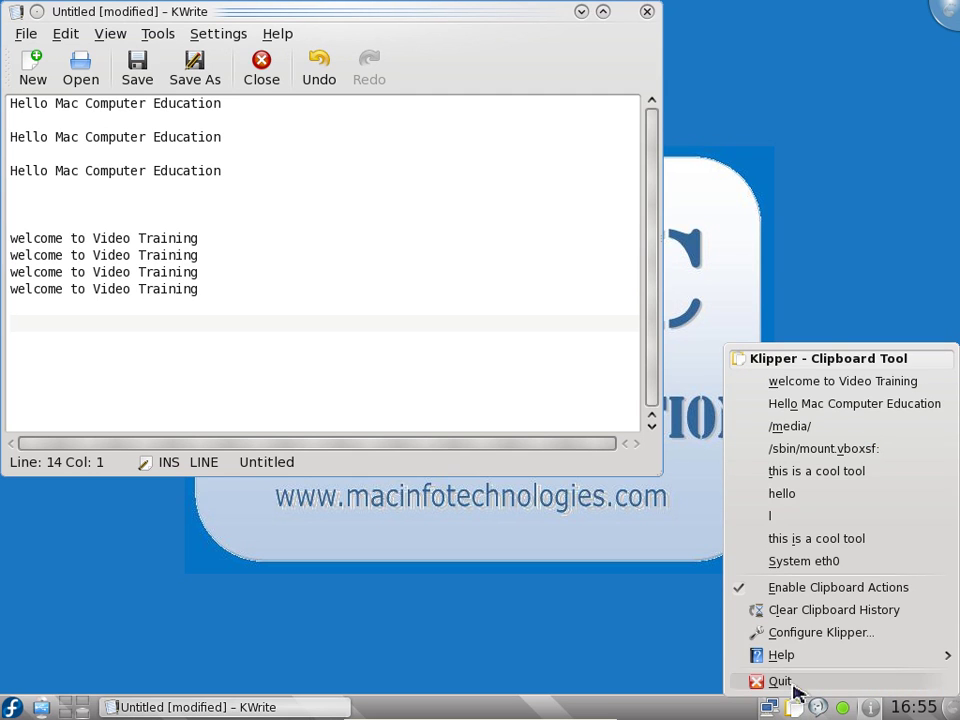
{"action": "left_click", "coordinate": [799, 405]}
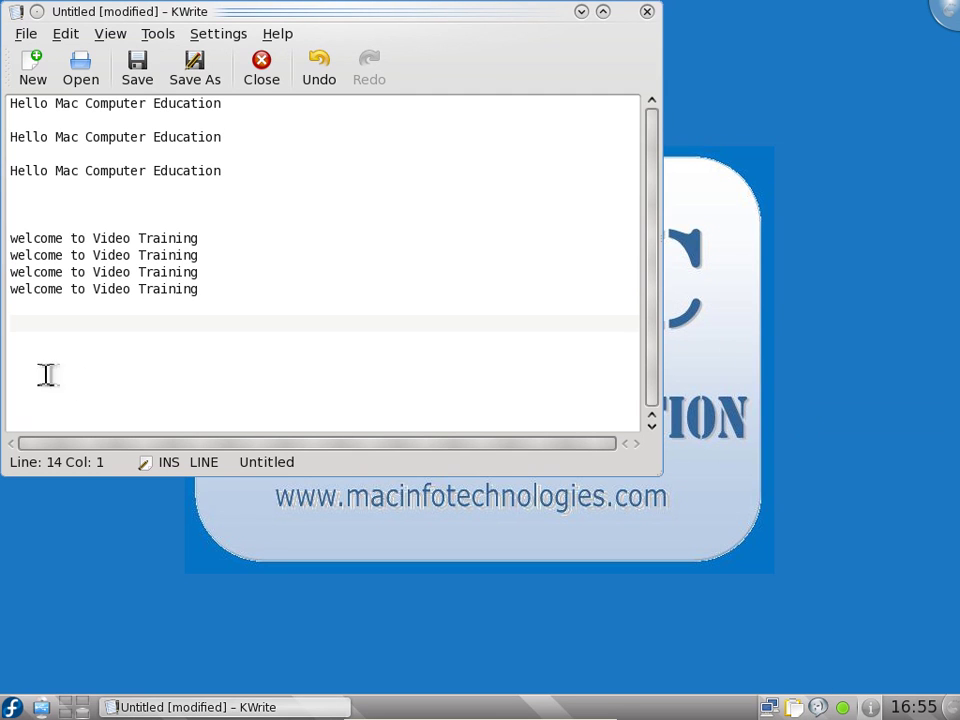
{"action": "type", "text": "Hello Mac Computer Education"}
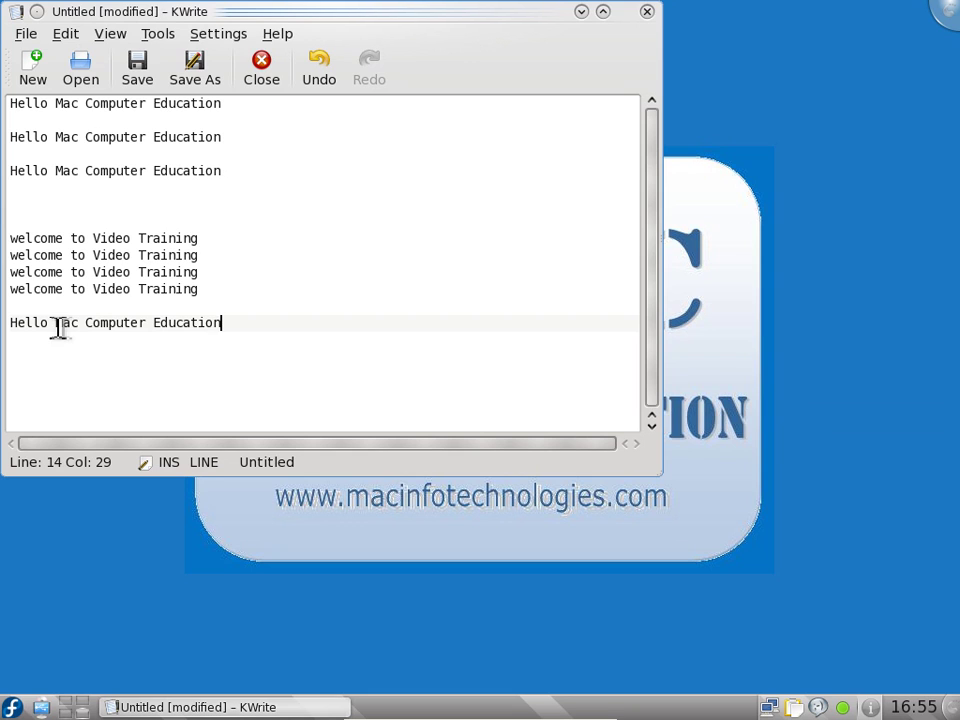
{"action": "key", "text": "Return"}
{"action": "type", "text": "Hello Mac Computer Education"}
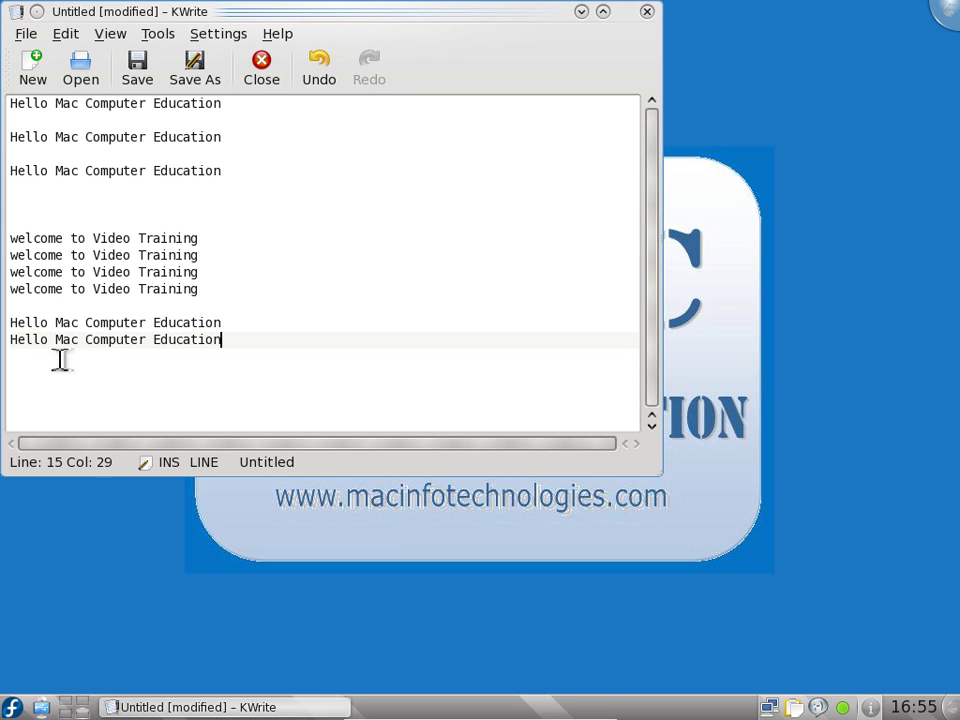
{"action": "key", "text": "Return"}
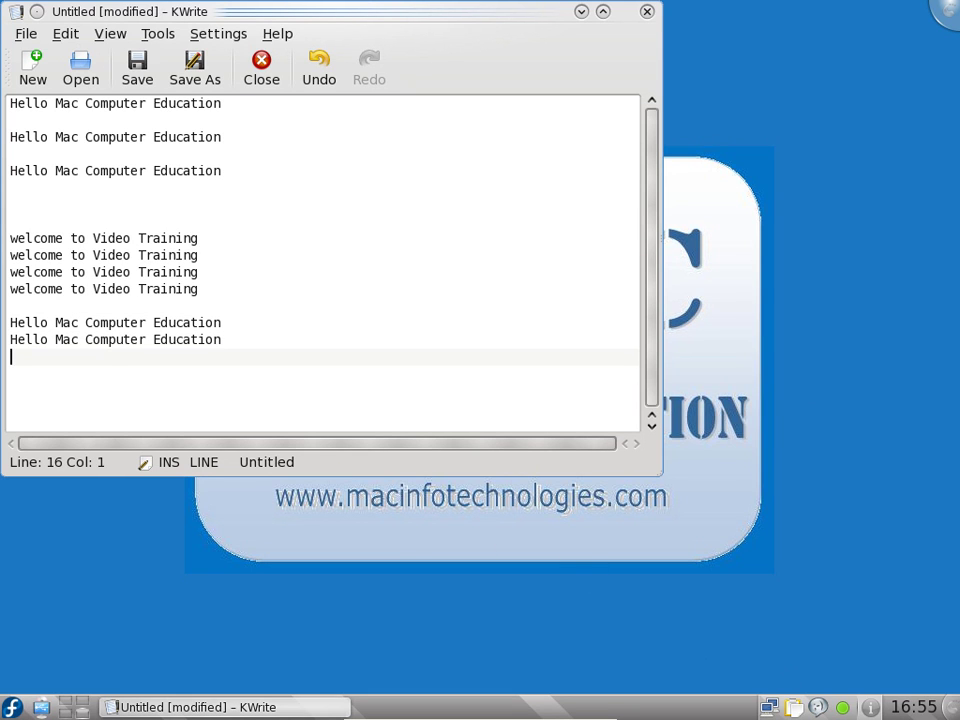
Paste 'this is a cool tool' from clipboard history onto line 16.
{"action": "left_click", "coordinate": [796, 707]}
{"action": "left_click", "coordinate": [801, 543]}
{"action": "type", "text": "this is a cool tool"}
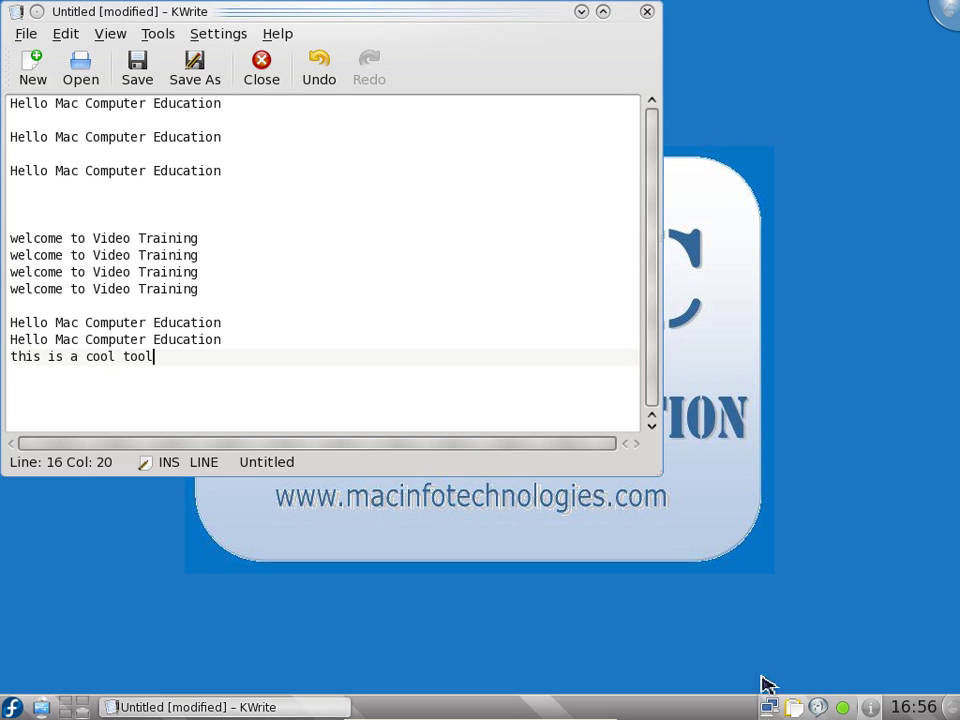
{"action": "left_click", "coordinate": [793, 709]}
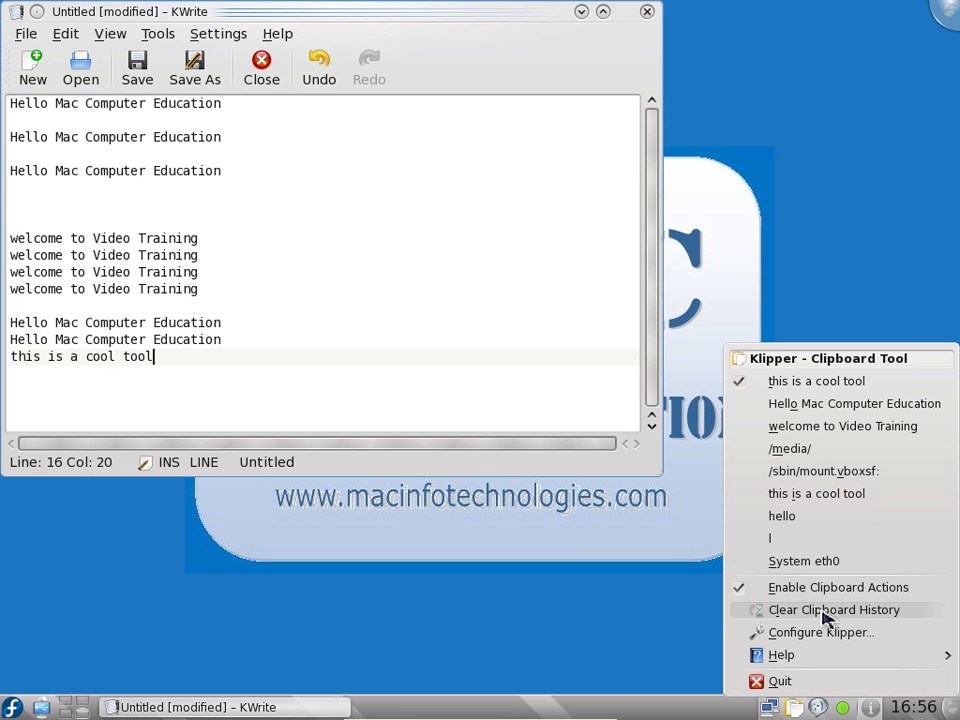
Raise Klipper's history size in Configure Klipper, cancel, then close KWrite discarding the document.
{"action": "left_click", "coordinate": [808, 636]}
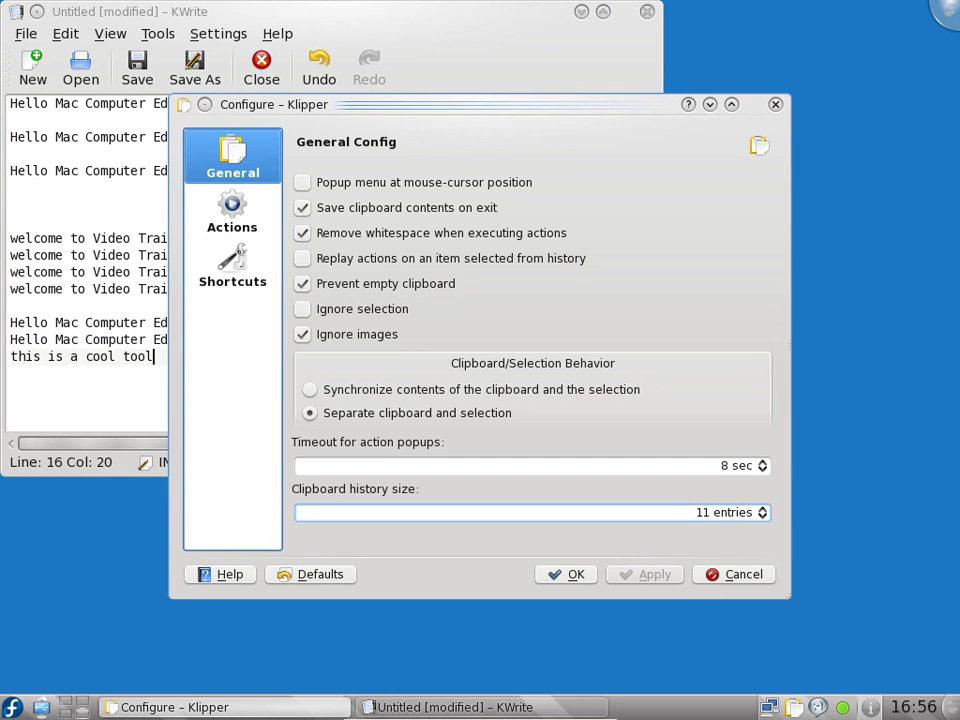
{"action": "left_click", "coordinate": [763, 509]}
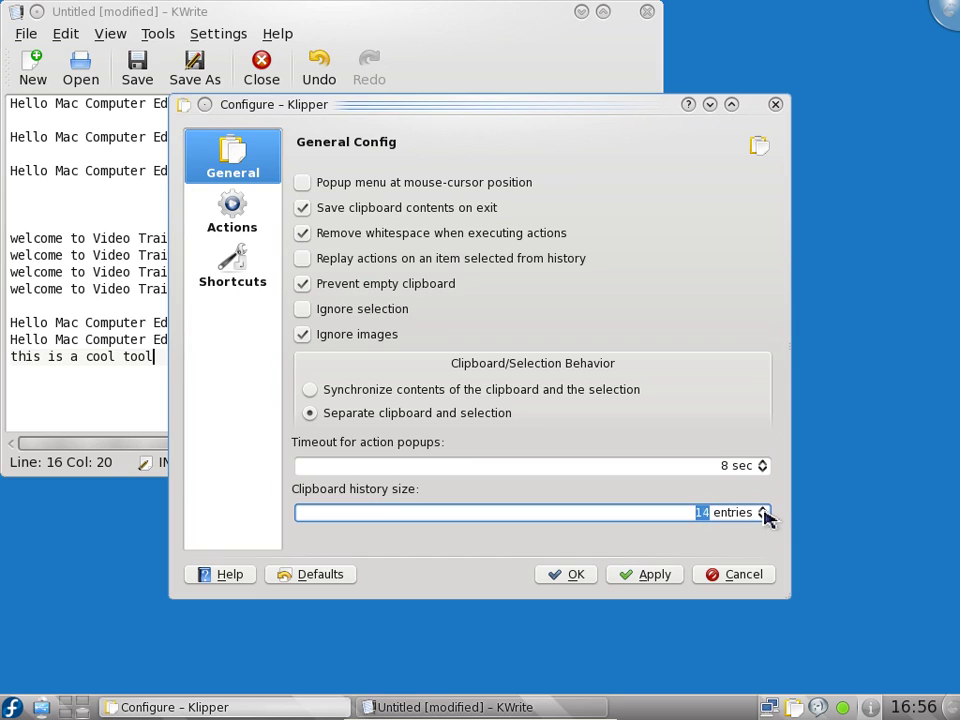
{"action": "left_click", "coordinate": [763, 509]}
{"action": "left_click", "coordinate": [763, 509]}
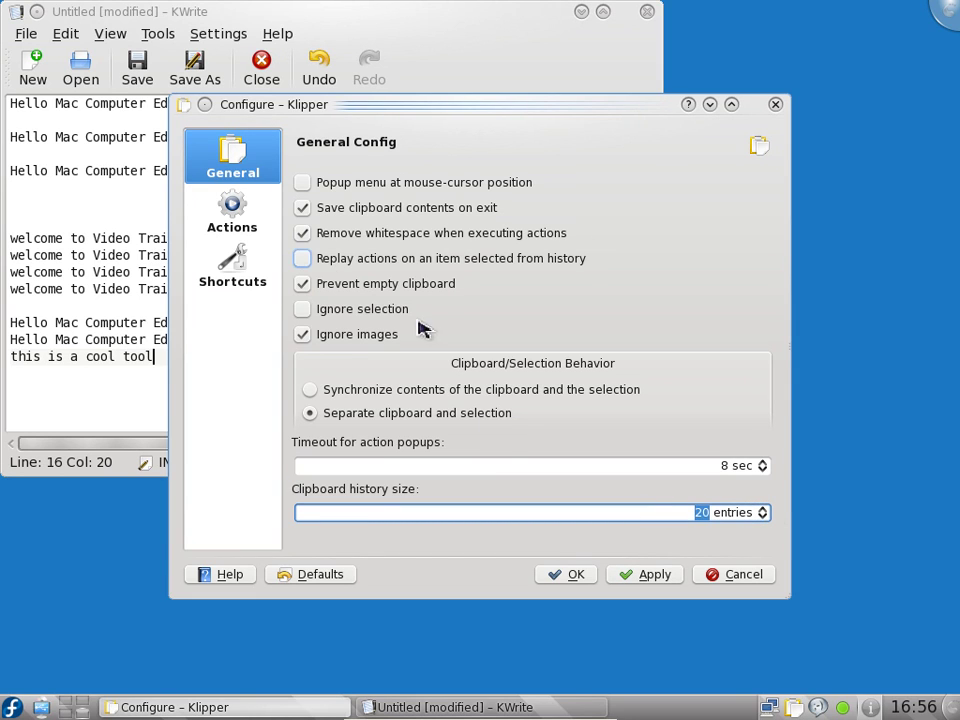
{"action": "left_click", "coordinate": [735, 578]}
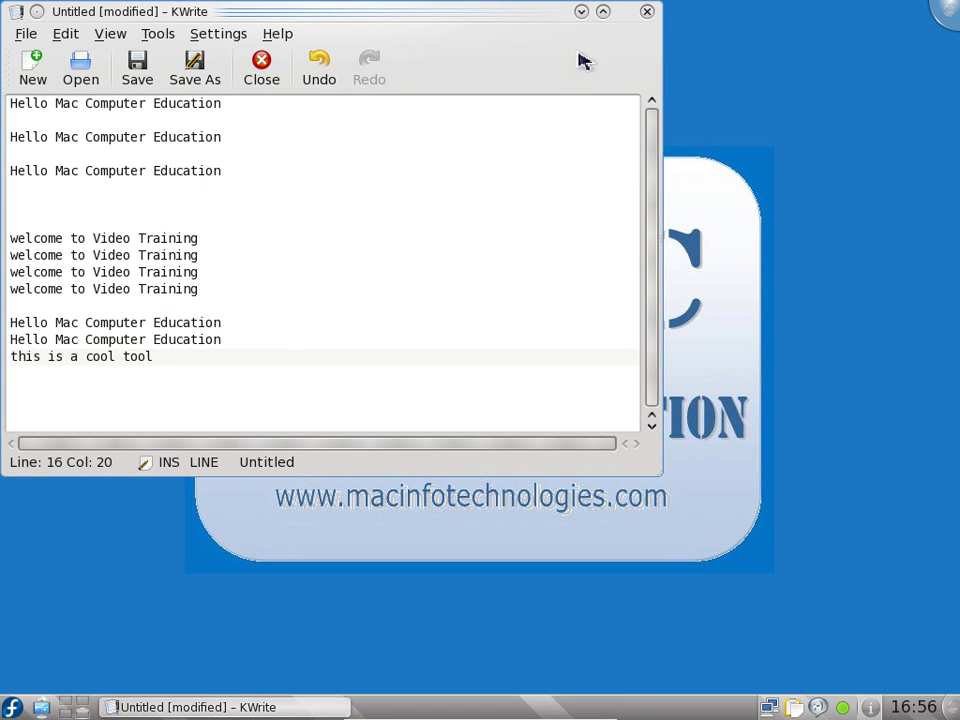
{"action": "left_click", "coordinate": [646, 13]}
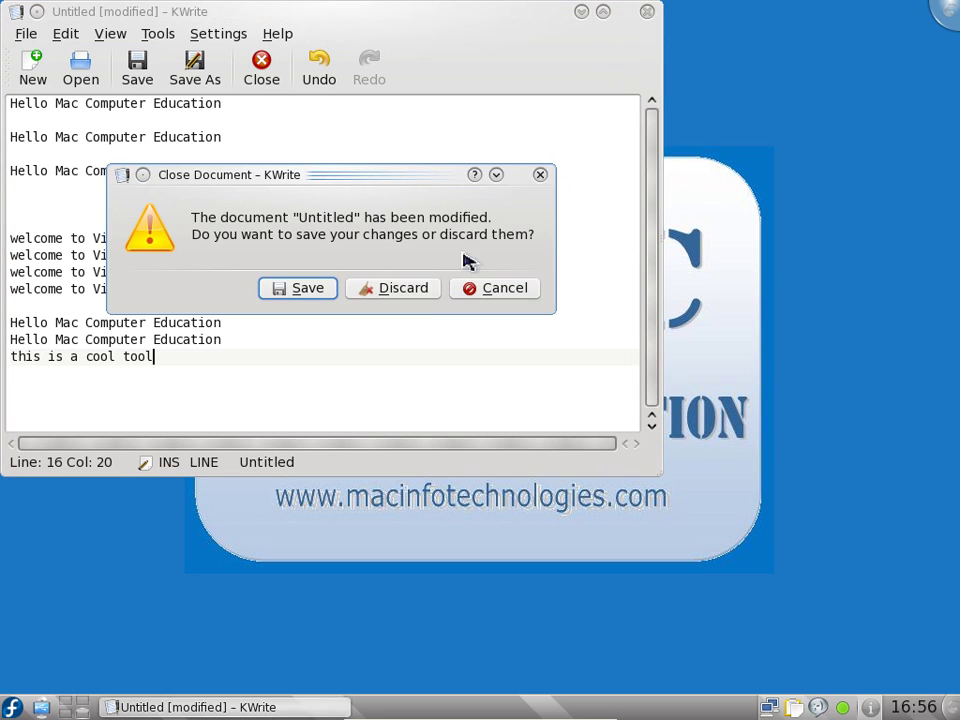
{"action": "left_click", "coordinate": [390, 289]}
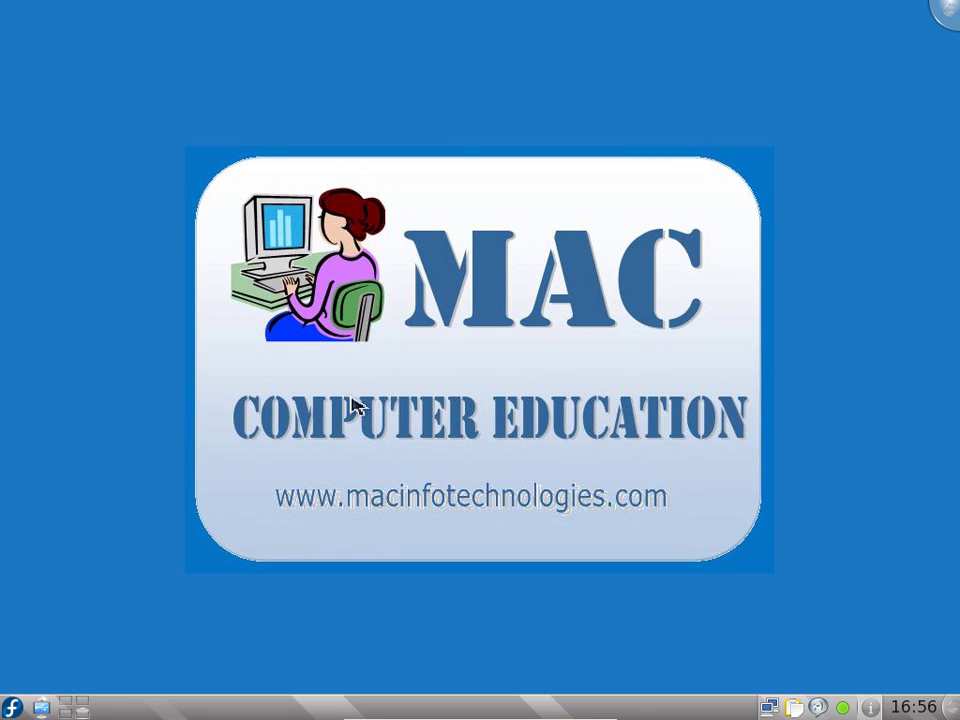
Launch the KJots note taker by searching 'kjot' in the launcher.
{"action": "left_click", "coordinate": [13, 708]}
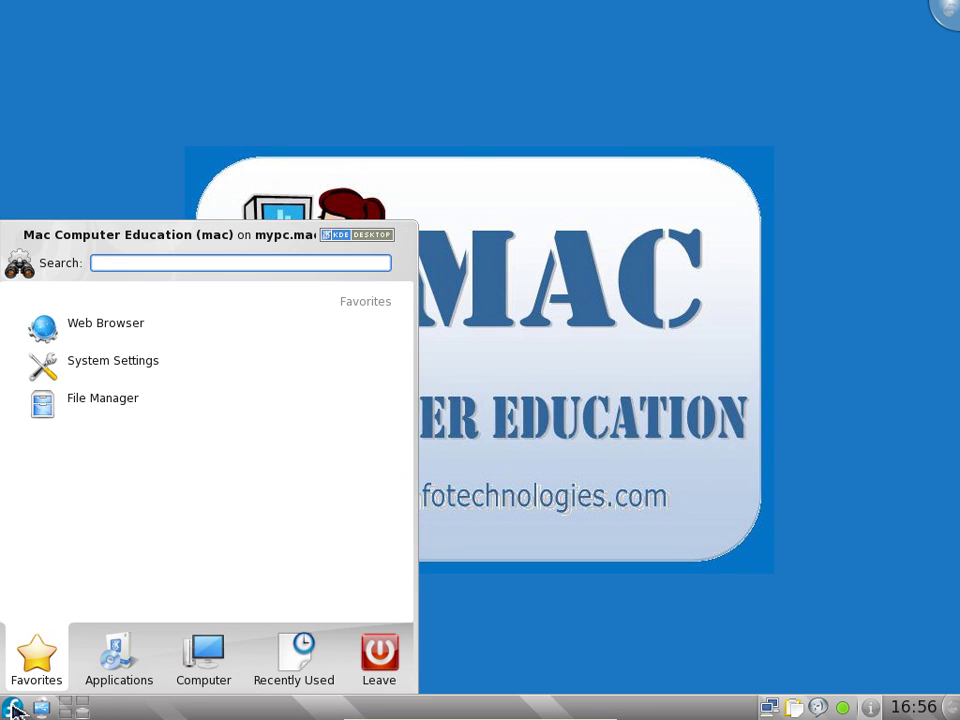
{"action": "type", "text": "kjot"}
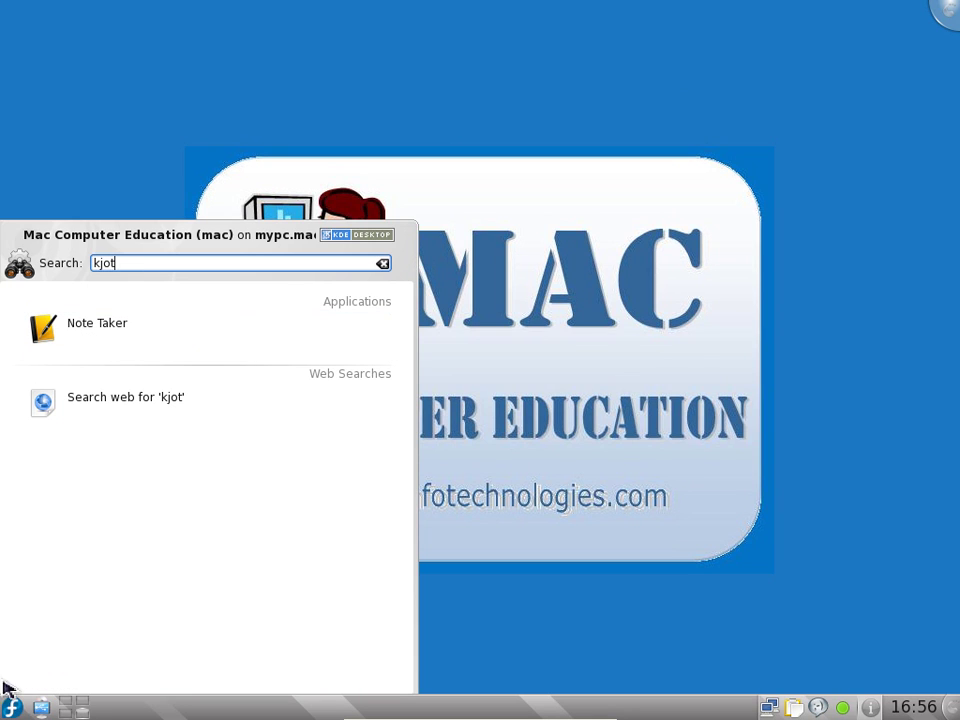
{"action": "left_click", "coordinate": [118, 340]}
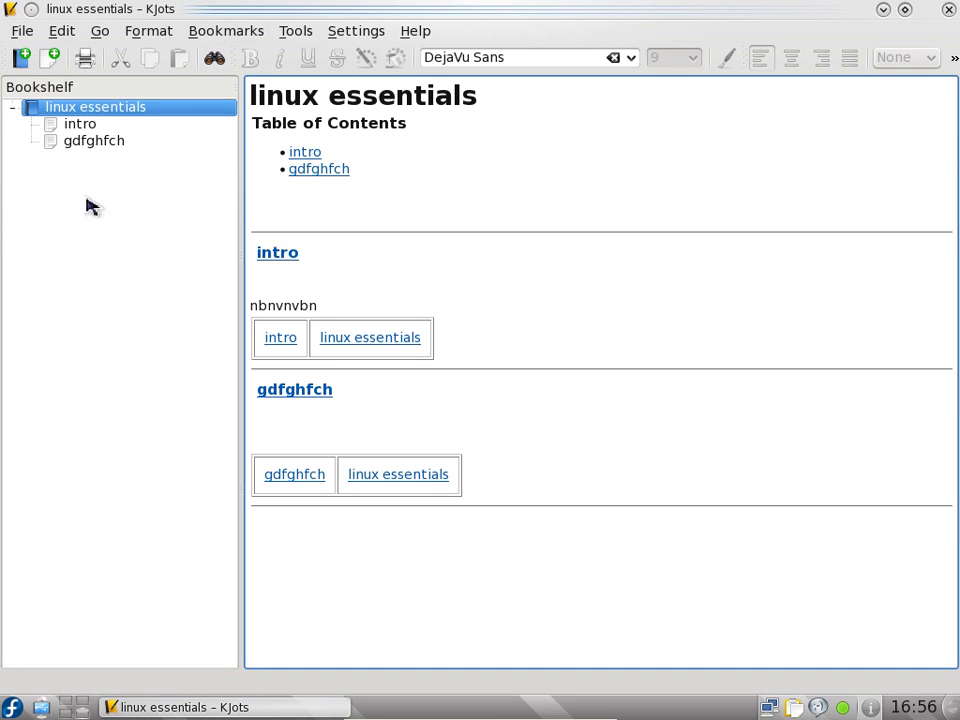
Create a new book named 'Linux Advanced' from the Bookshelf's context menu.
{"action": "right_click", "coordinate": [53, 192]}
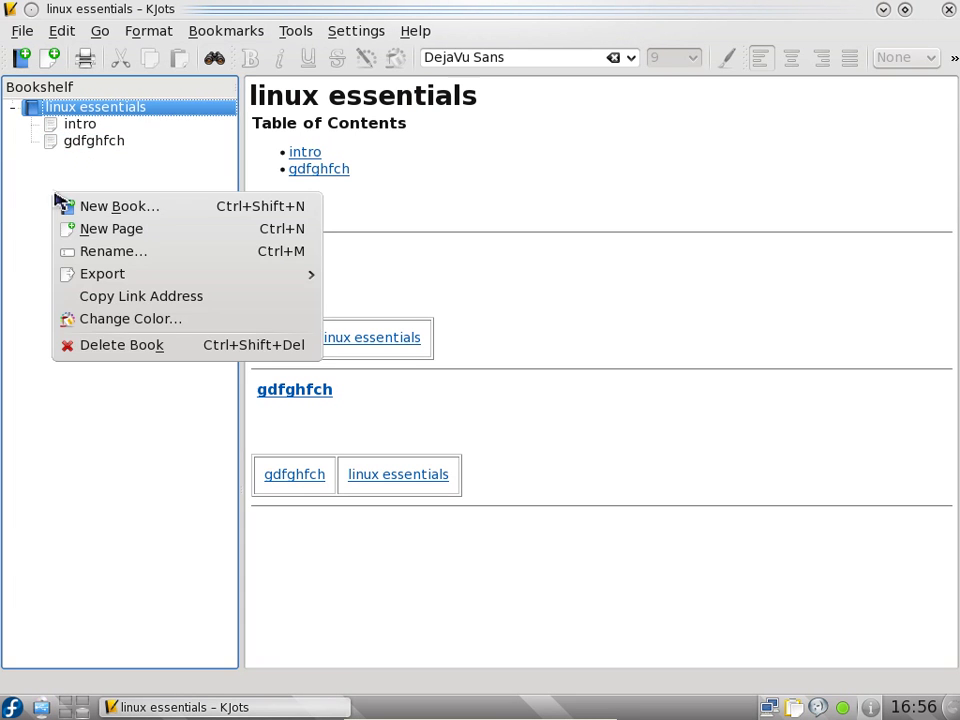
{"action": "left_click", "coordinate": [123, 208]}
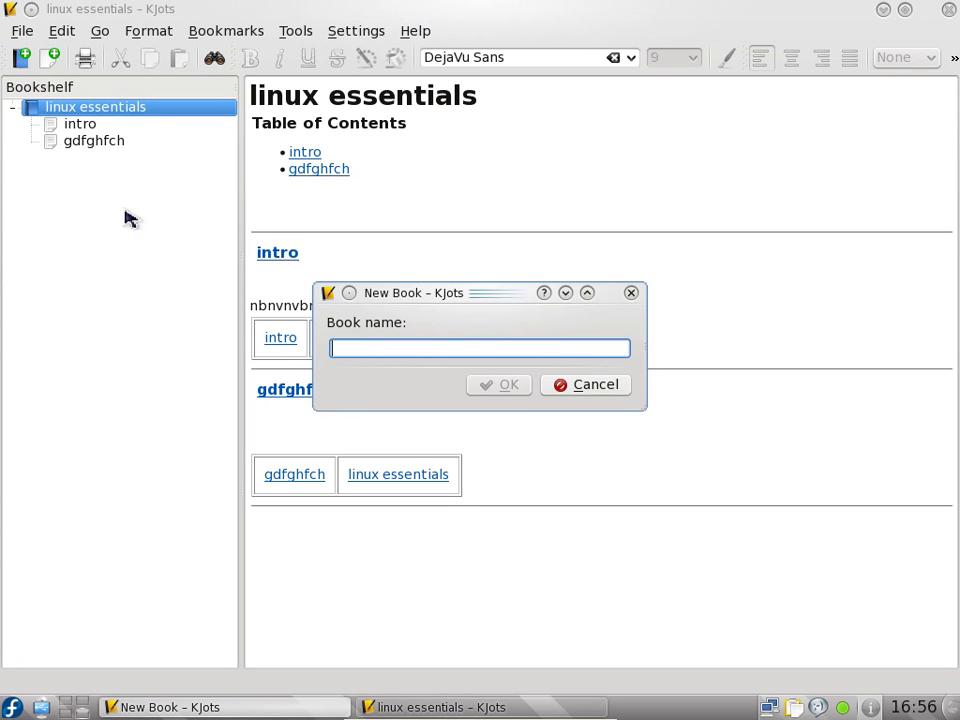
{"action": "type", "text": "Linux Advanced"}
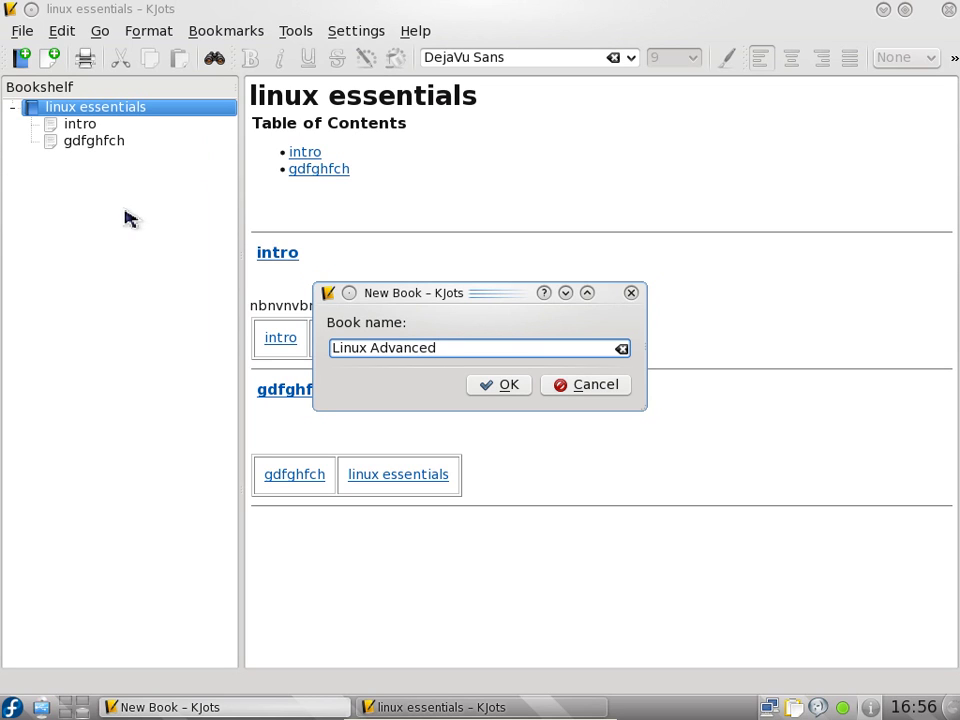
{"action": "key", "text": "Return"}
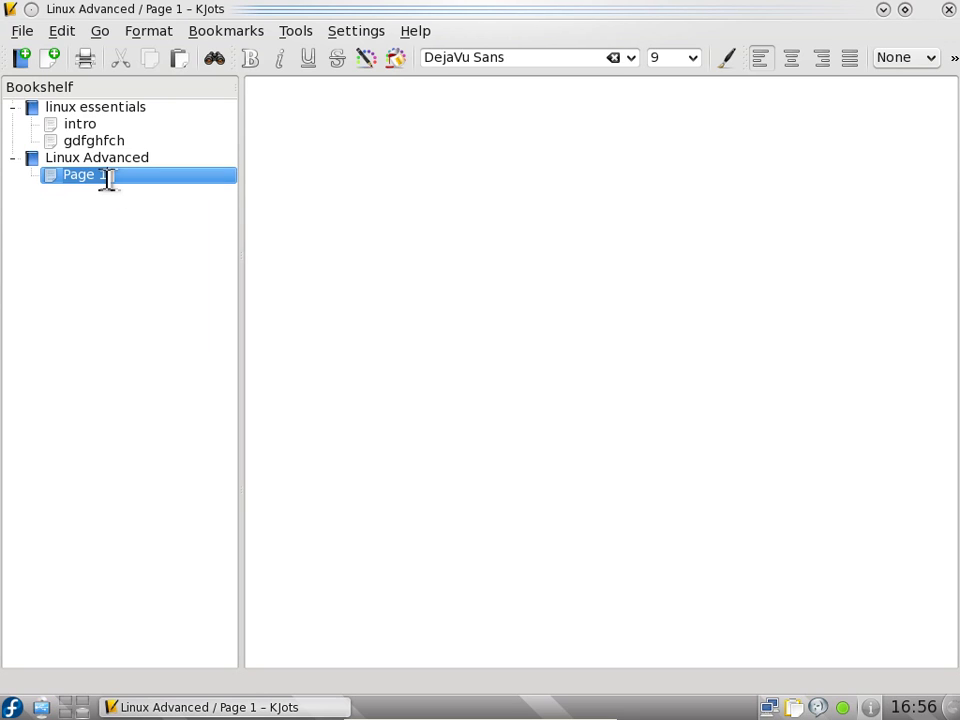
Rename the book's first page to 'intro'.
{"action": "key", "text": "BackSpace"}
{"action": "type", "text": "intro"}
{"action": "left_click", "coordinate": [116, 306]}
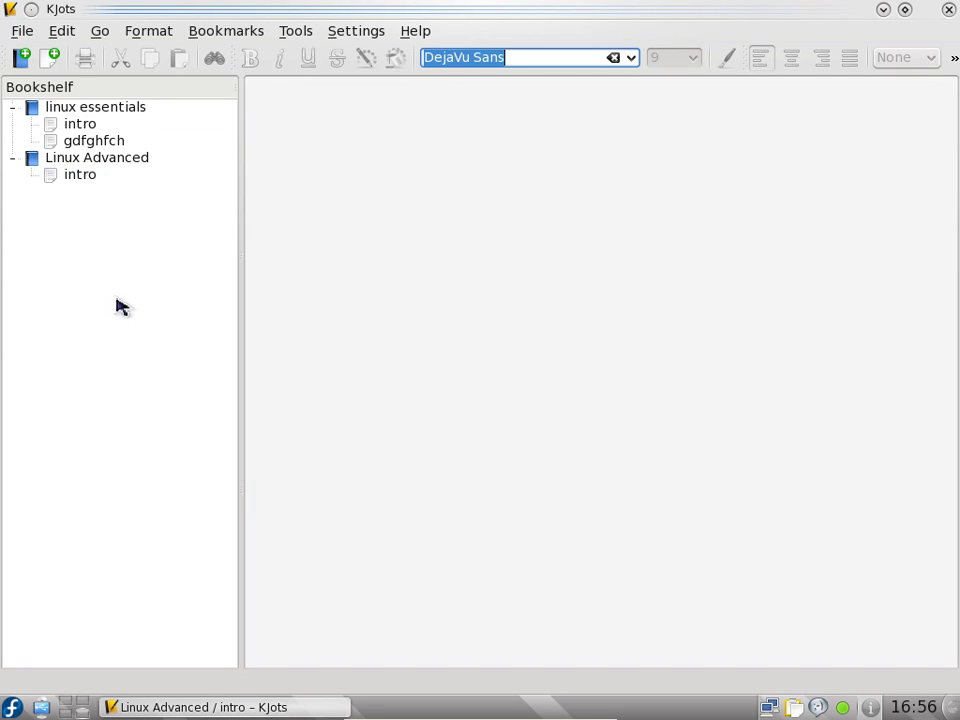
Add a second page to Linux Advanced named 'gui'.
{"action": "right_click", "coordinate": [99, 167]}
{"action": "left_click", "coordinate": [150, 199]}
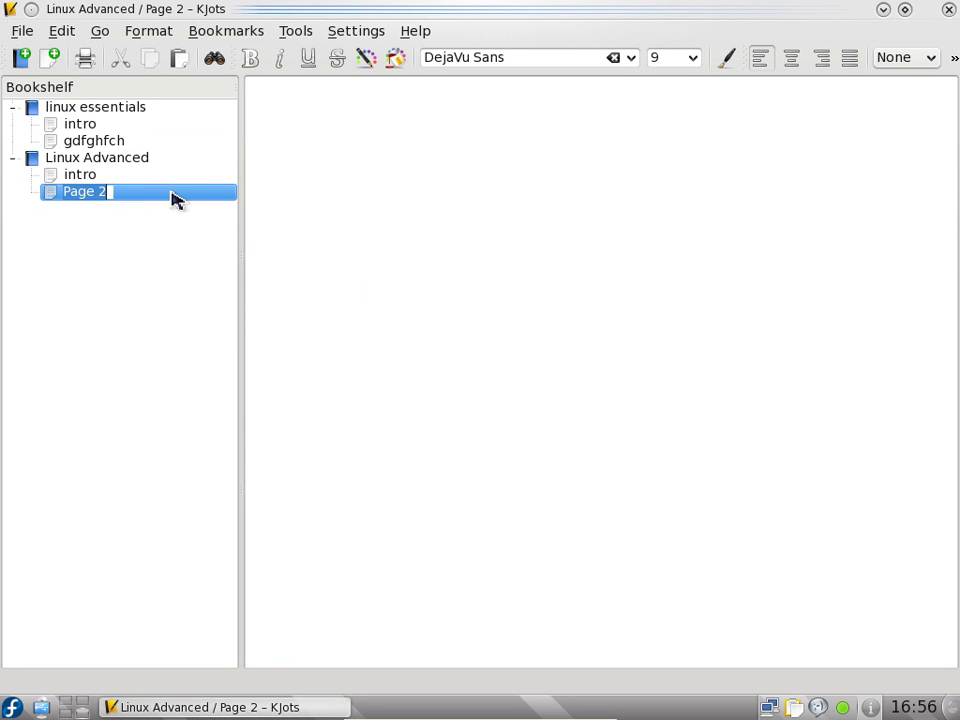
{"action": "type", "text": "gui"}
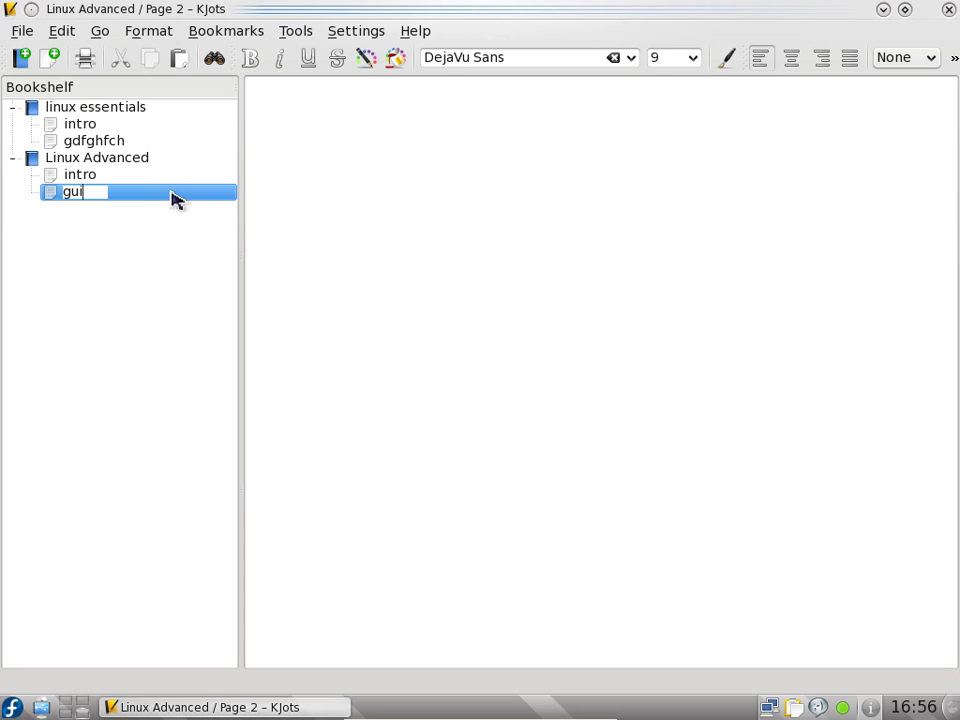
{"action": "key", "text": "Return"}
{"action": "left_click", "coordinate": [107, 223]}
View the Linux Advanced table of contents and try its intro and gui links.
{"action": "left_click", "coordinate": [109, 160]}
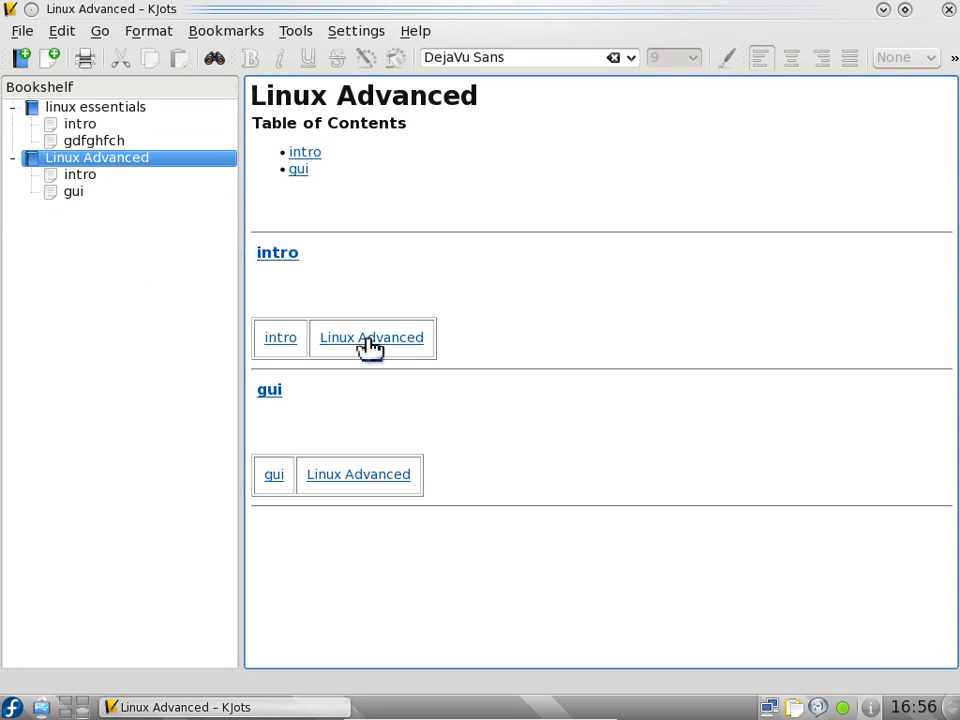
{"action": "left_click", "coordinate": [281, 338]}
{"action": "left_click", "coordinate": [304, 153]}
{"action": "left_click", "coordinate": [298, 169]}
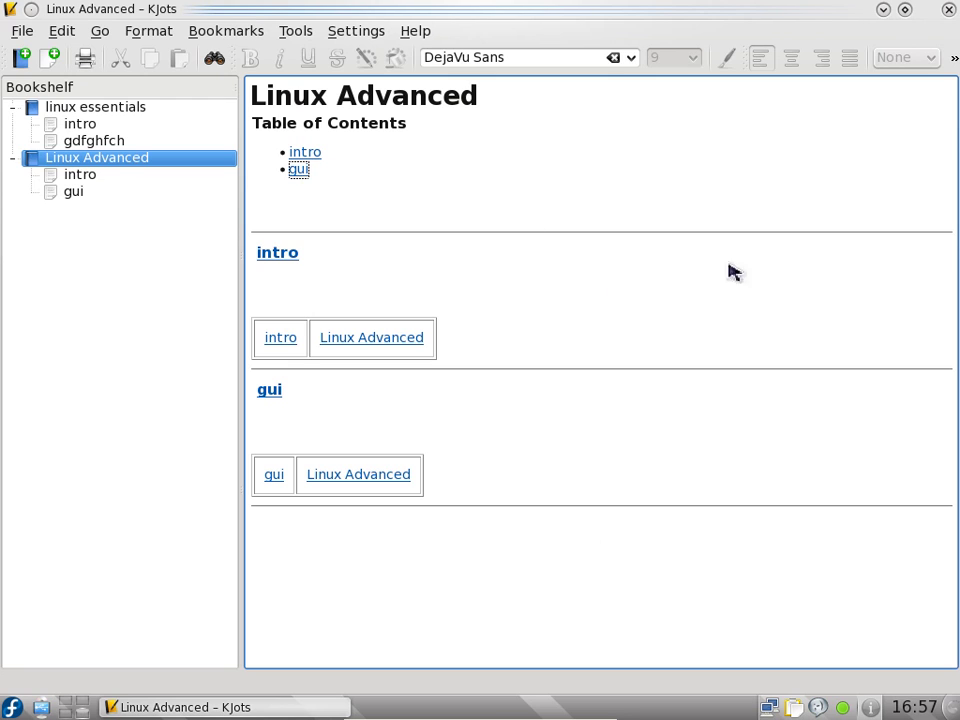
Open the File > Export menu, dismiss it without exporting, and close KJots.
{"action": "left_click", "coordinate": [37, 40]}
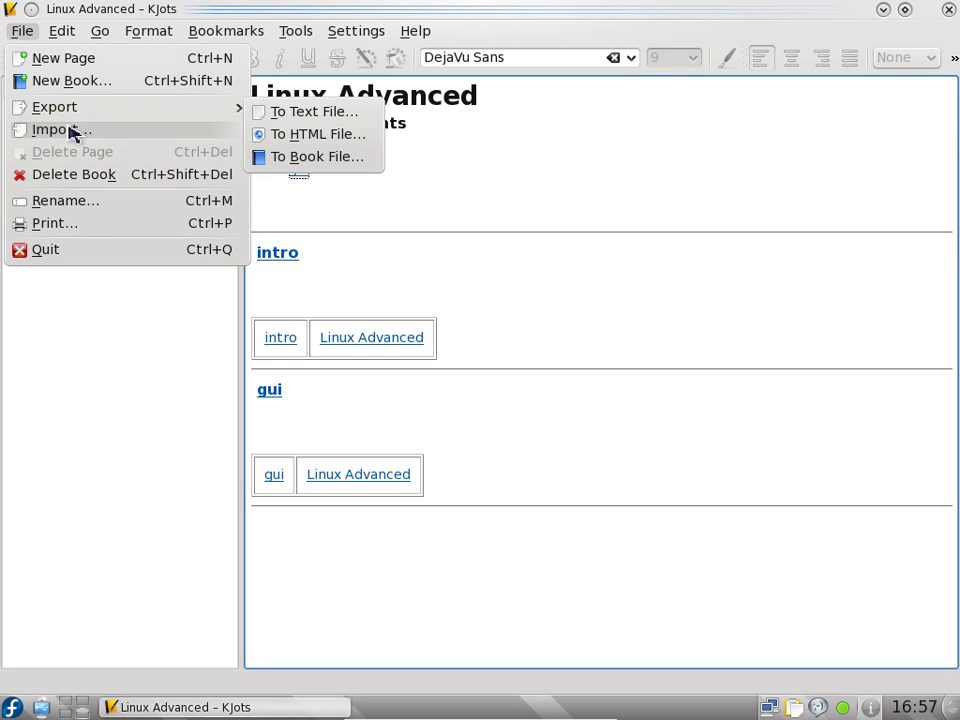
{"action": "mouse_move", "coordinate": [69, 111]}
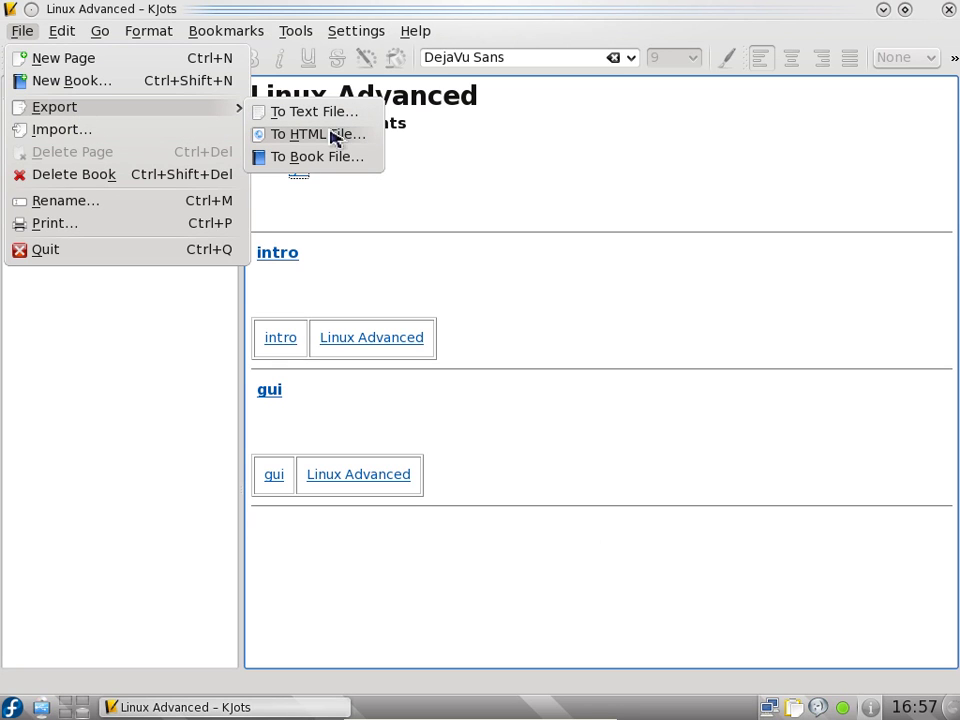
{"action": "left_click", "coordinate": [476, 161]}
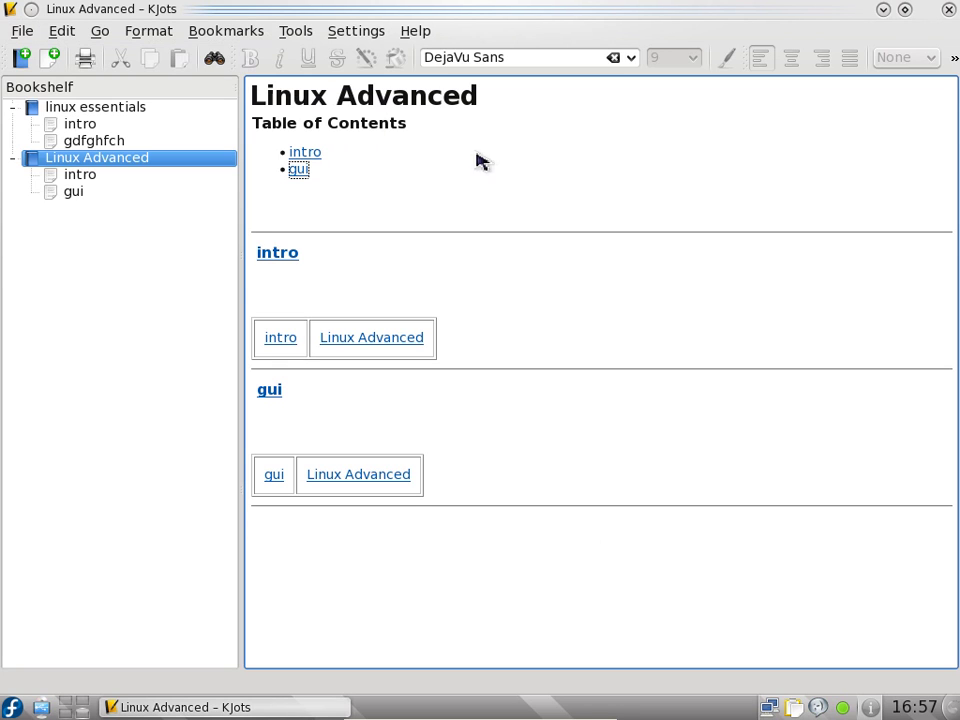
{"action": "left_click", "coordinate": [949, 10]}
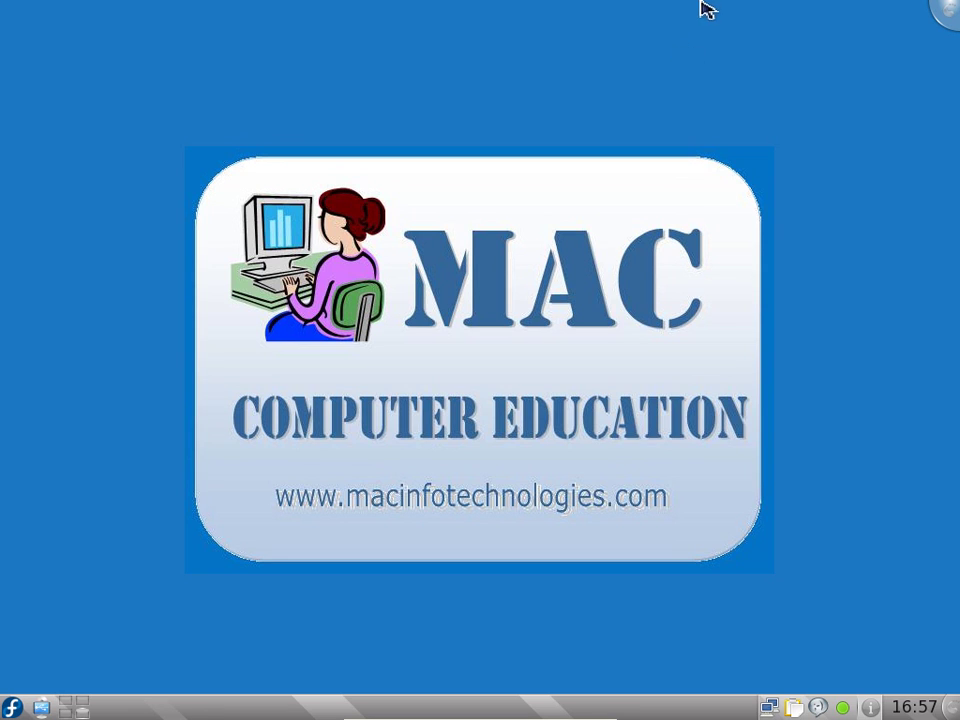
Open a terminal from the desktop's context menu and close it again.
{"action": "right_click", "coordinate": [318, 132]}
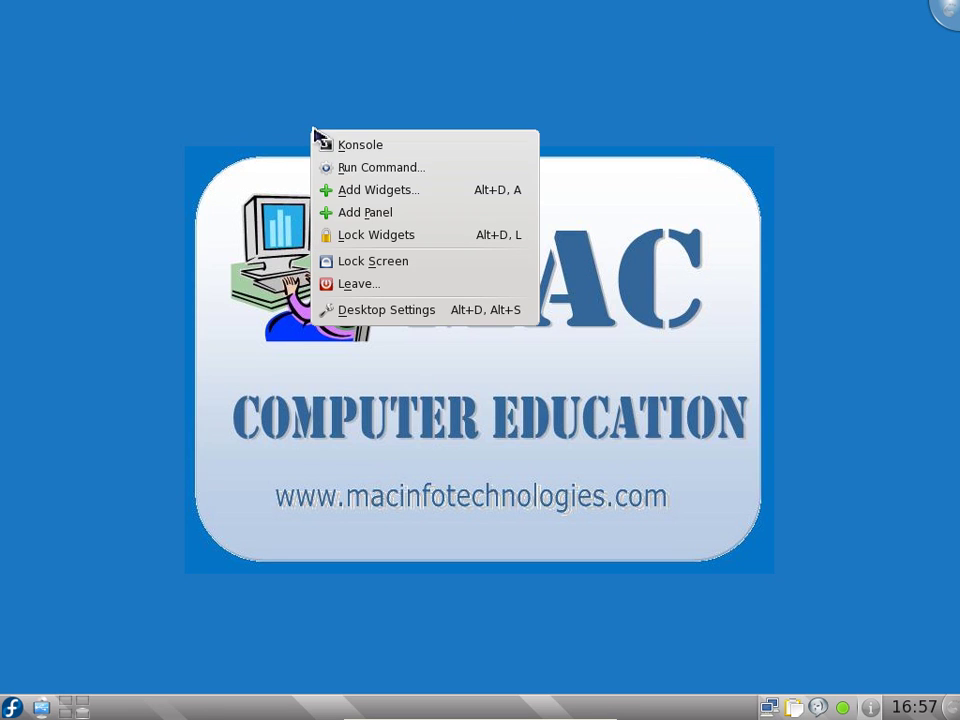
{"action": "left_click", "coordinate": [372, 152]}
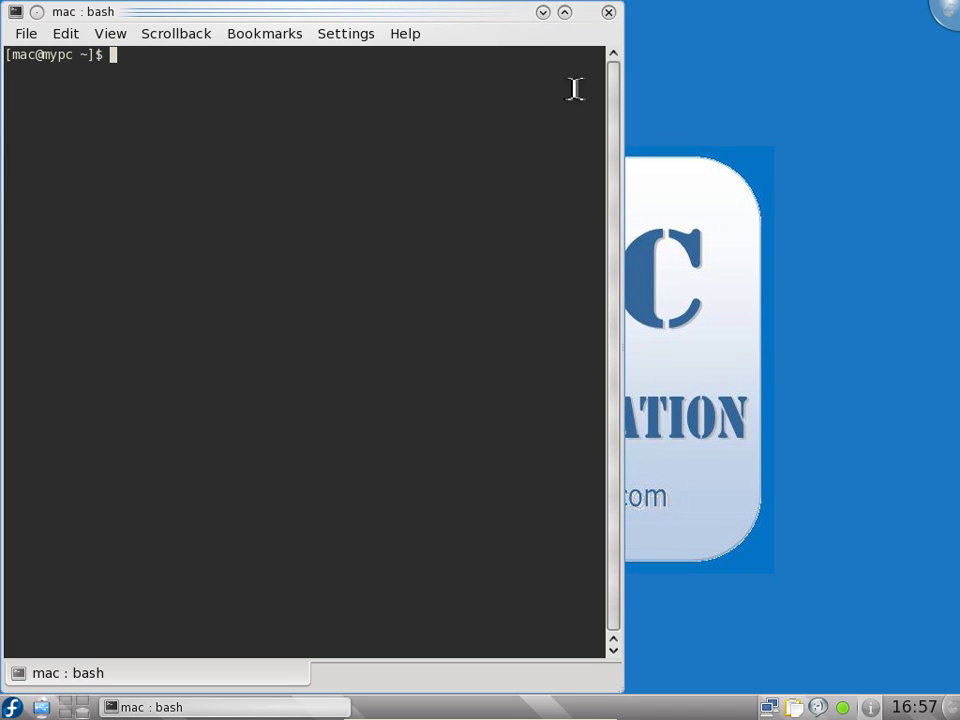
{"action": "left_click", "coordinate": [608, 12]}
Open the command runner, type 'firefox', close it, then open and dismiss the launcher.
{"action": "right_click", "coordinate": [381, 92]}
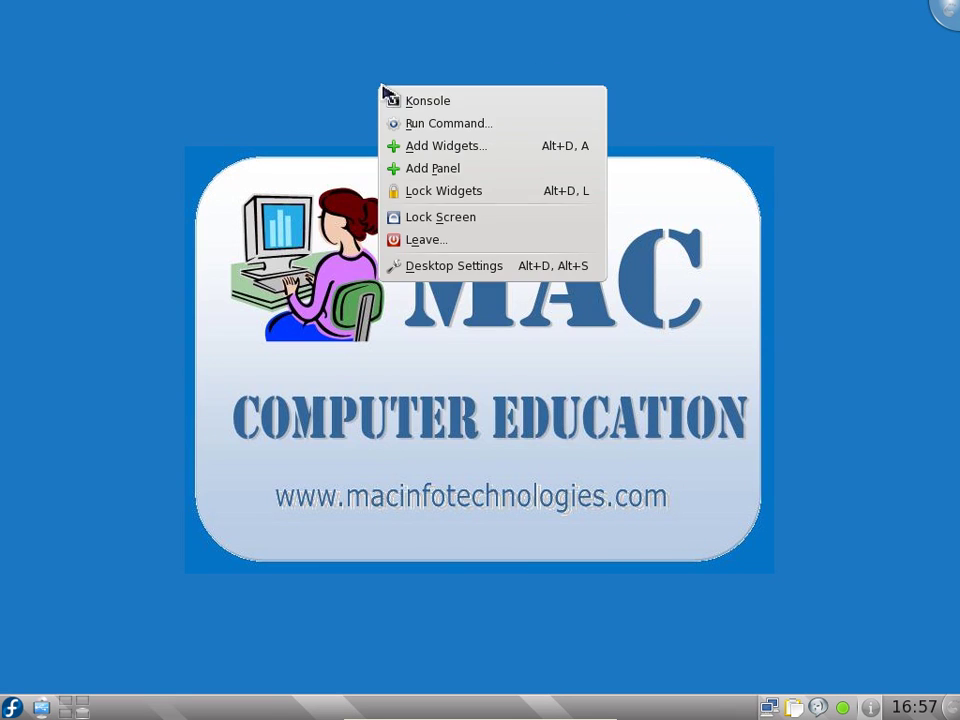
{"action": "left_click", "coordinate": [460, 124]}
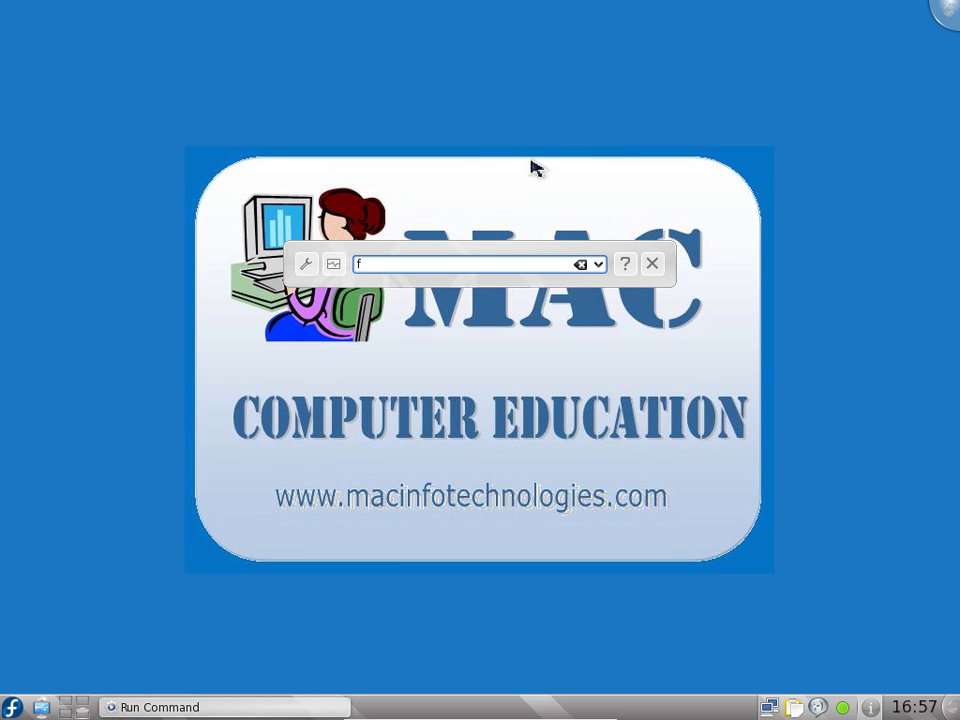
{"action": "type", "text": "firefo"}
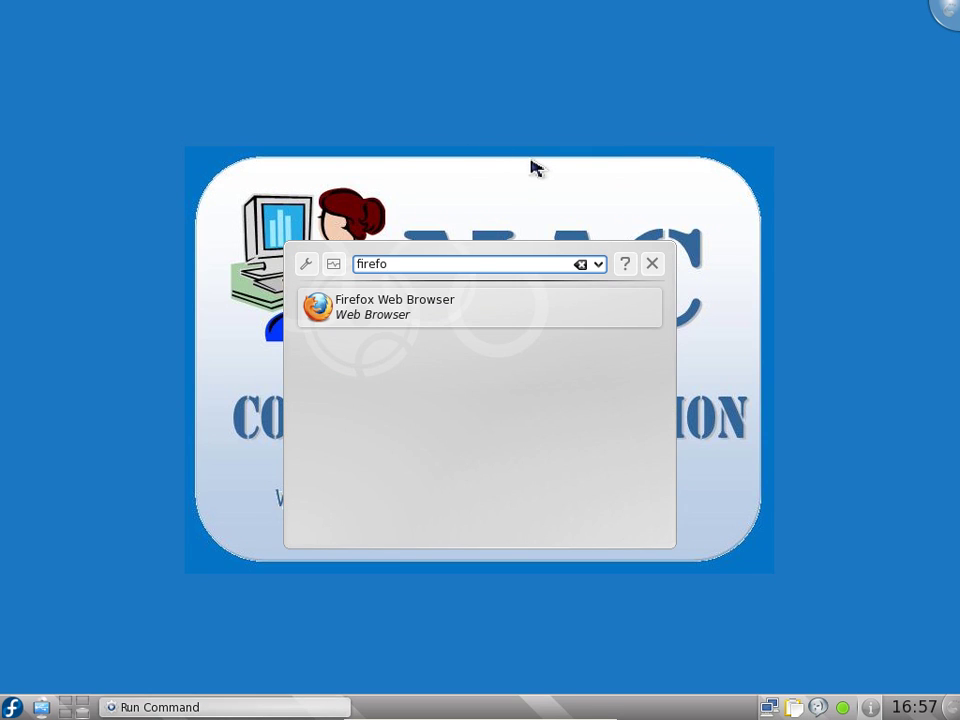
{"action": "type", "text": "x"}
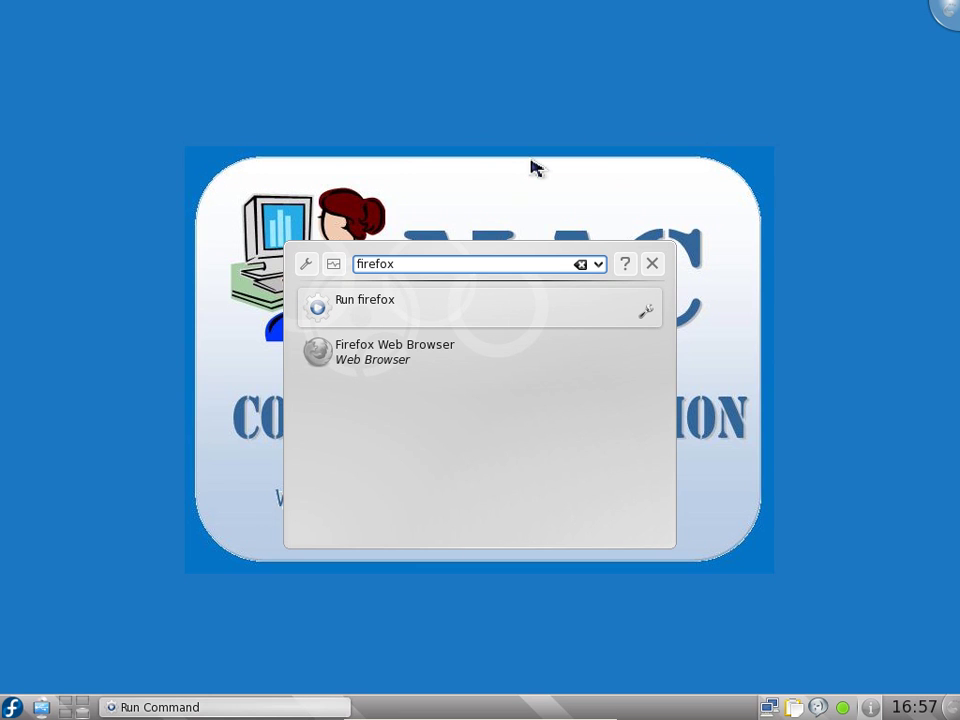
{"action": "left_click", "coordinate": [652, 265]}
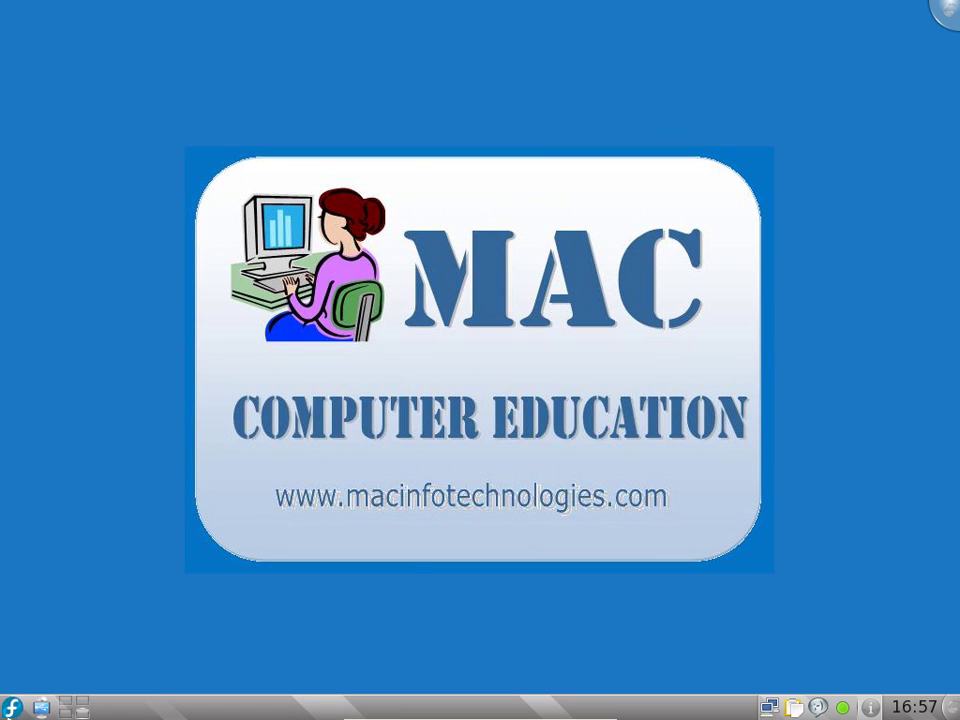
{"action": "key", "text": "alt+F1"}
{"action": "left_click", "coordinate": [552, 146]}
In Desktop Settings, change the wallpaper type to Globe after briefly trying Mandelbrot.
{"action": "right_click", "coordinate": [445, 137]}
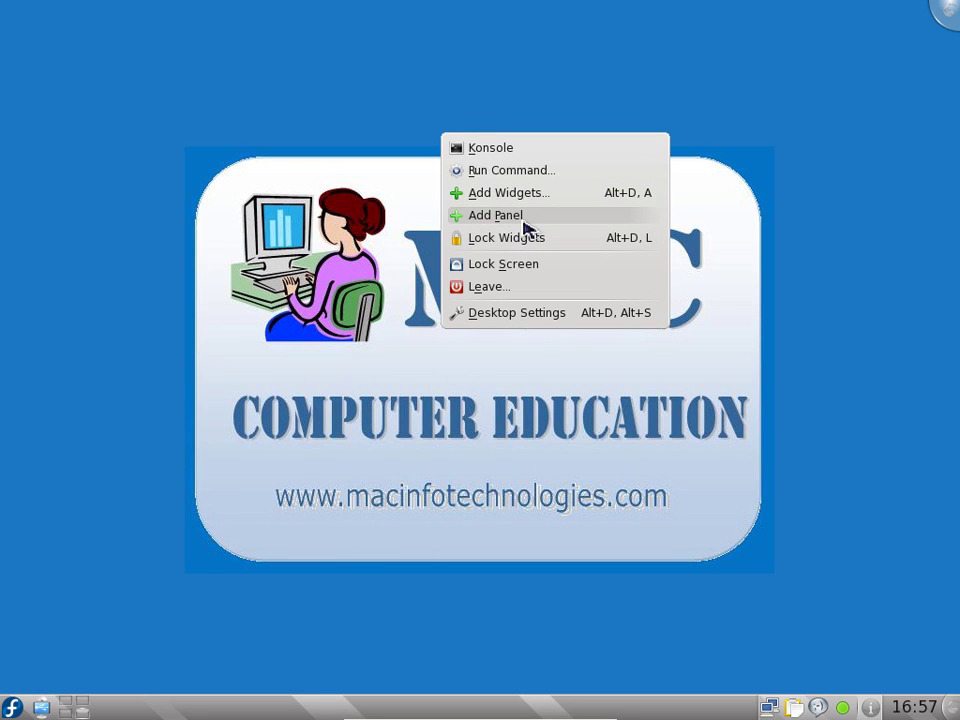
{"action": "left_click", "coordinate": [520, 314]}
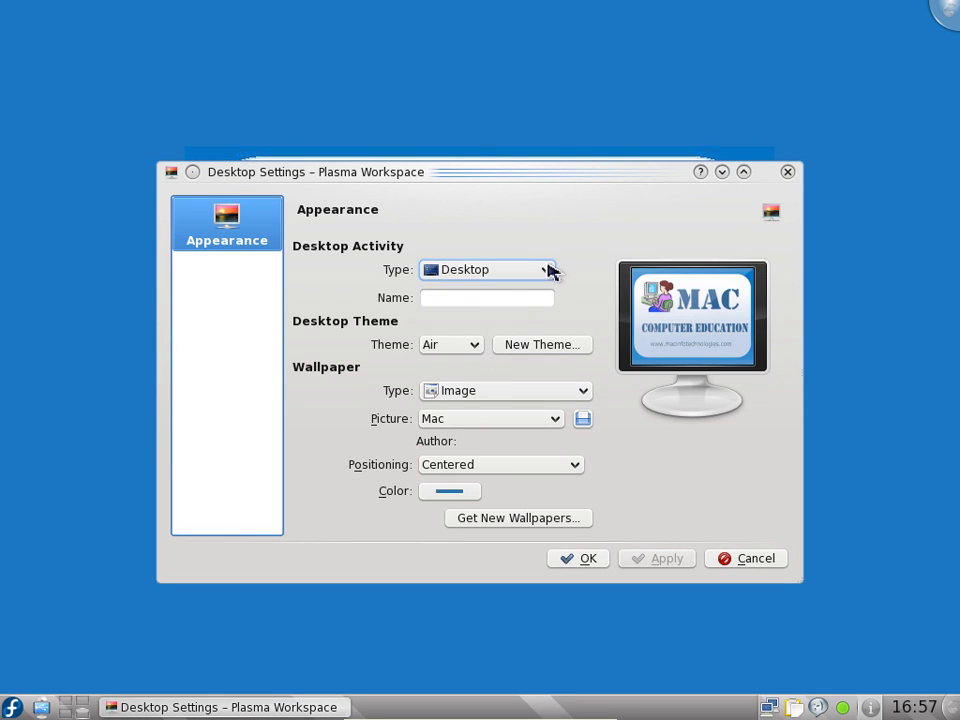
{"action": "left_click", "coordinate": [584, 391]}
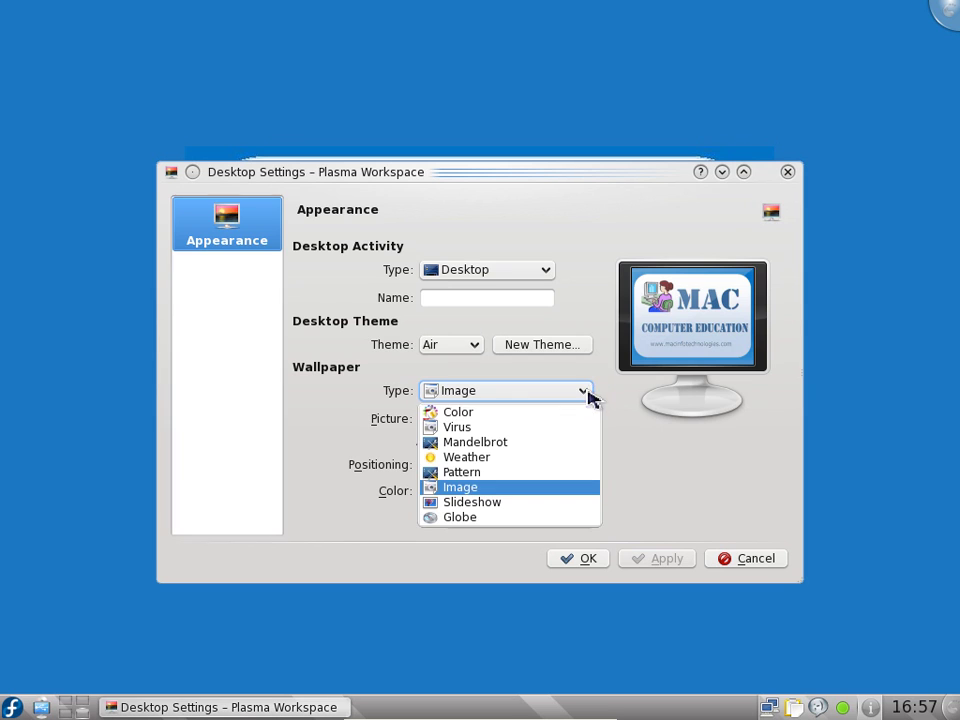
{"action": "left_click", "coordinate": [514, 443]}
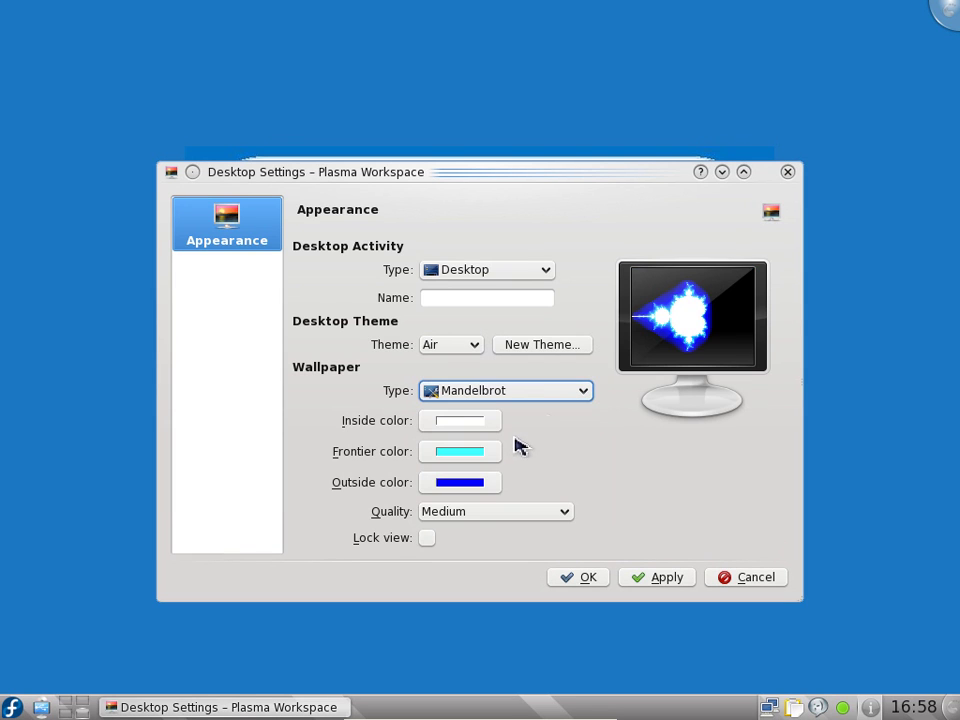
{"action": "left_click", "coordinate": [582, 393]}
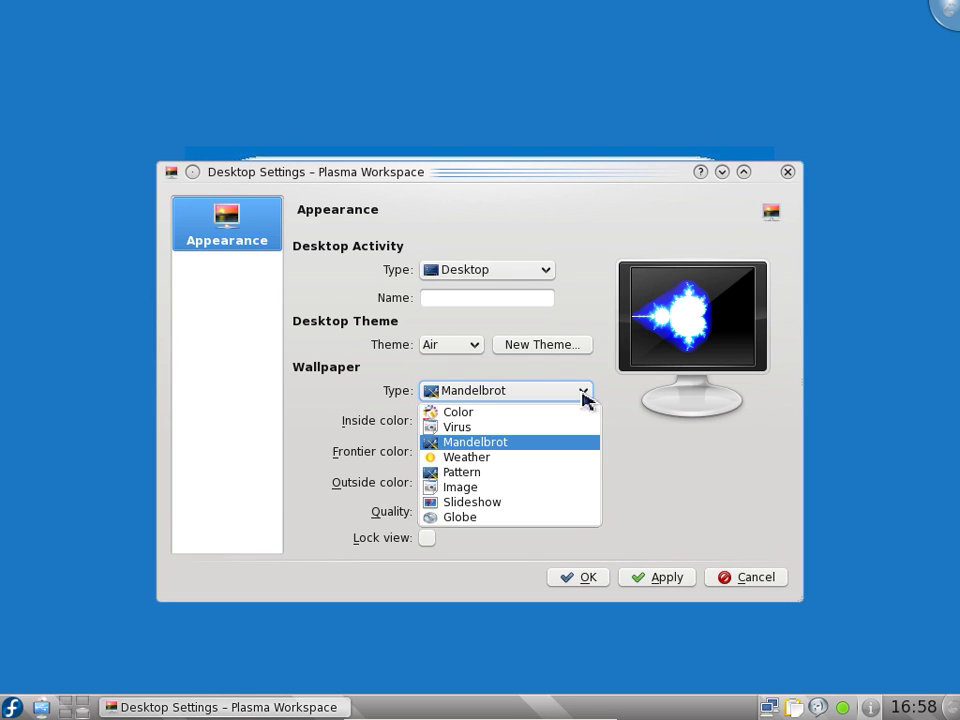
{"action": "left_click", "coordinate": [500, 517]}
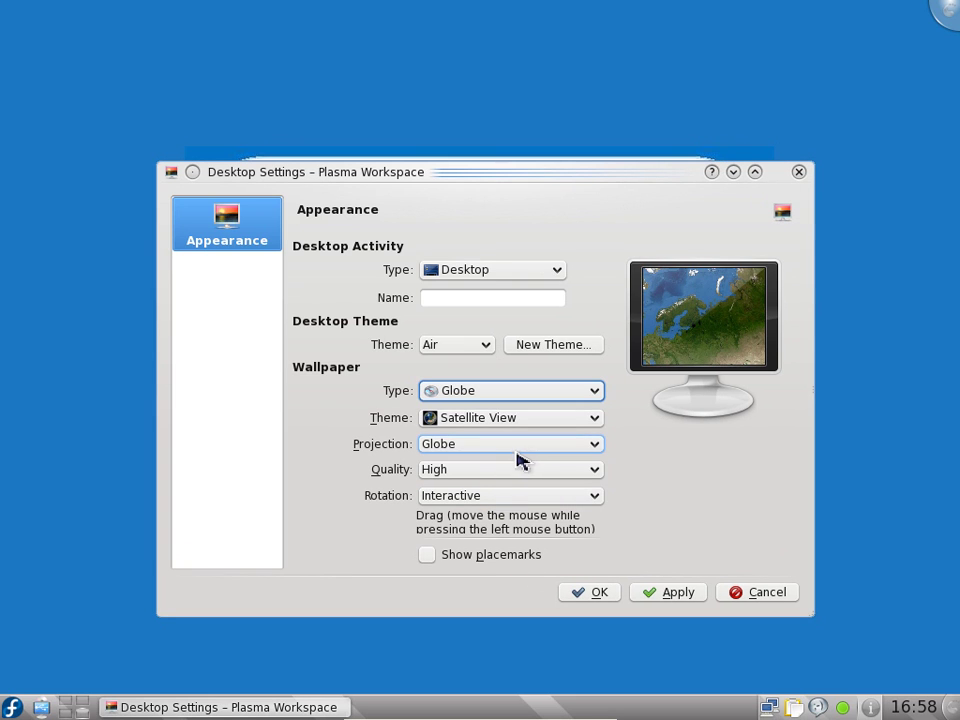
Set the globe theme to Satellite View with placemarks shown, apply and confirm.
{"action": "left_click", "coordinate": [597, 420]}
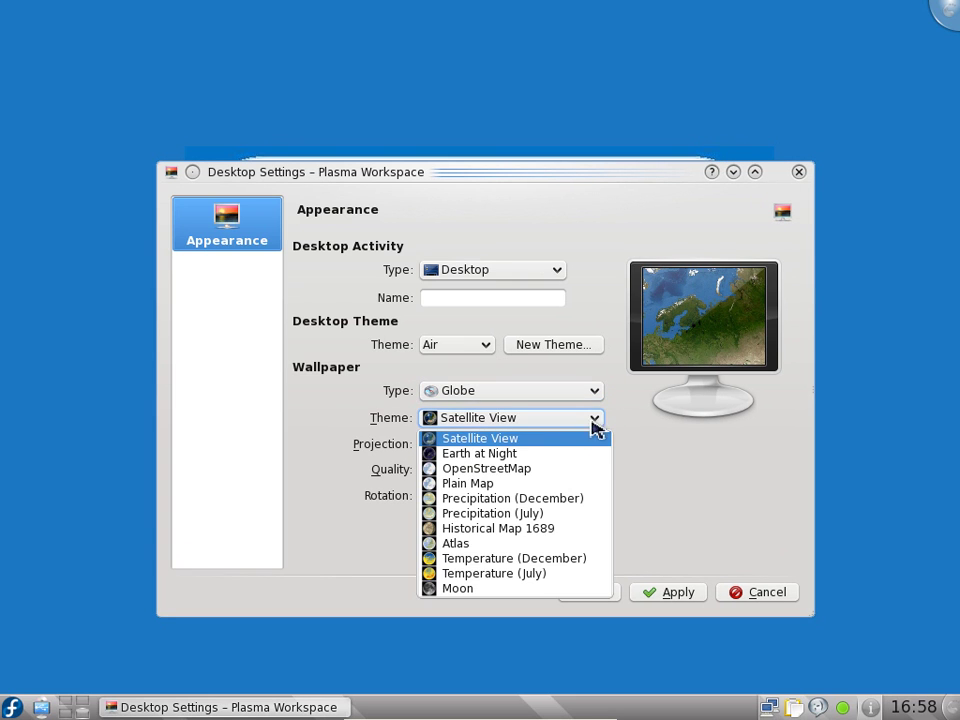
{"action": "left_click", "coordinate": [553, 455]}
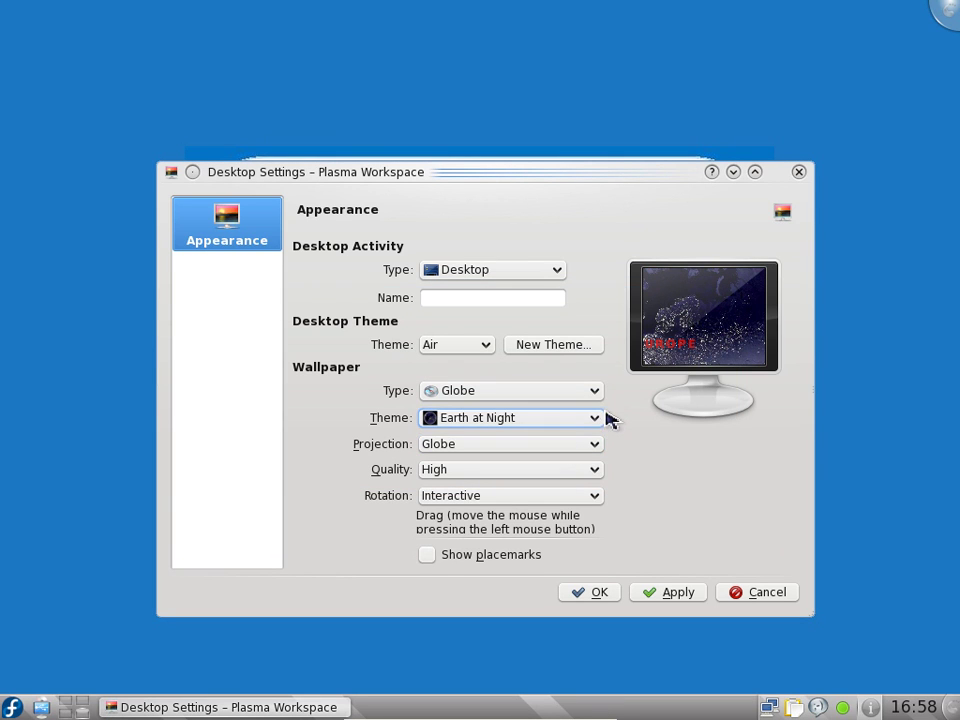
{"action": "left_click", "coordinate": [597, 420]}
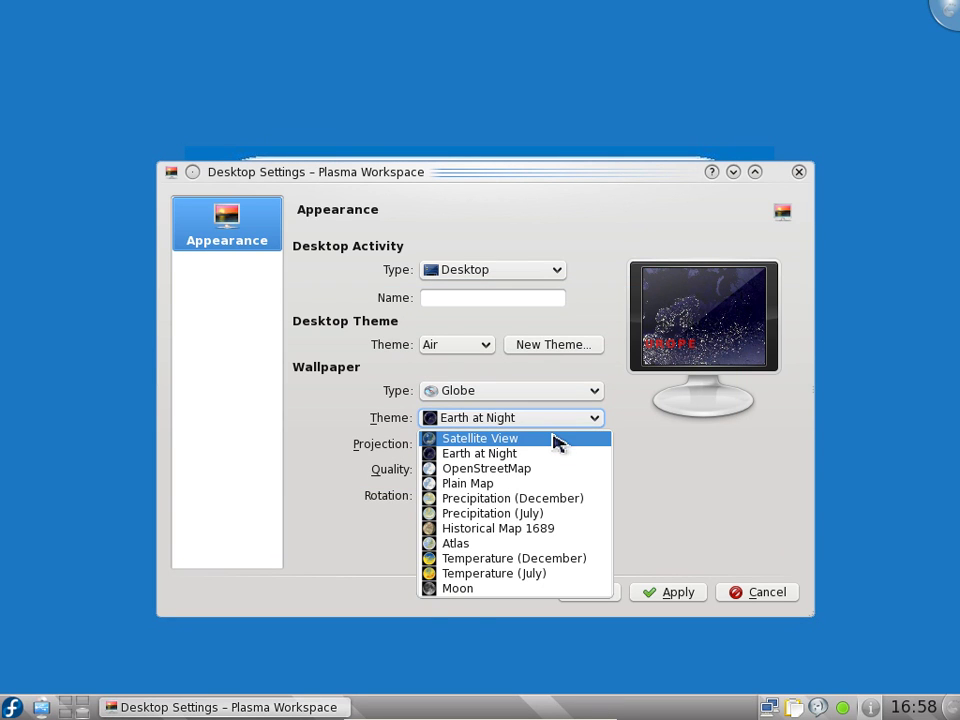
{"action": "left_click", "coordinate": [553, 440]}
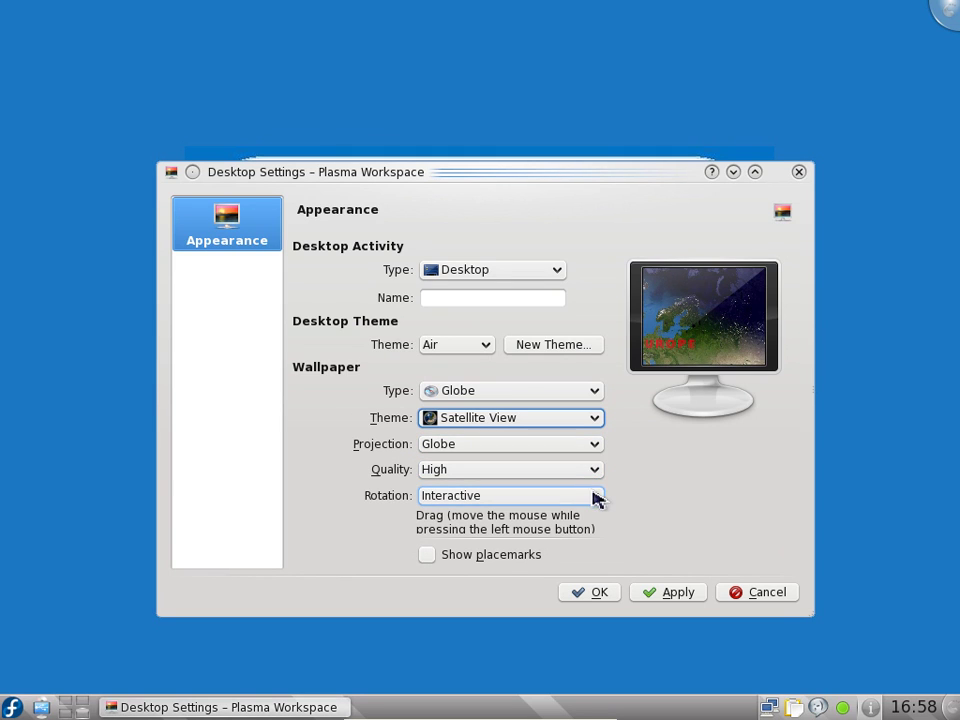
{"action": "left_click", "coordinate": [430, 558]}
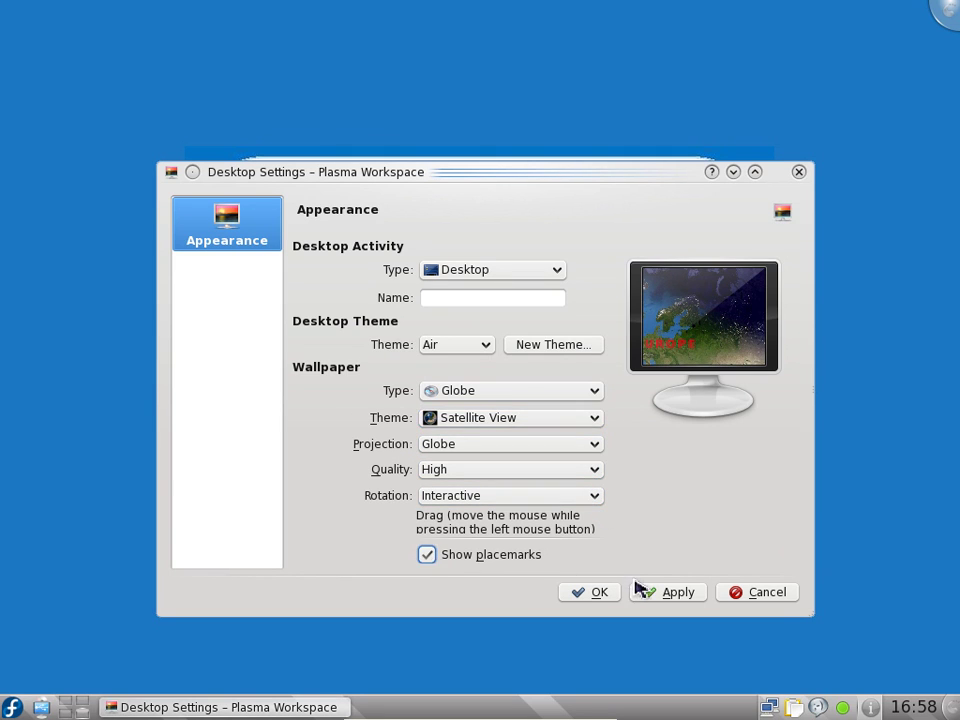
{"action": "left_click", "coordinate": [660, 596]}
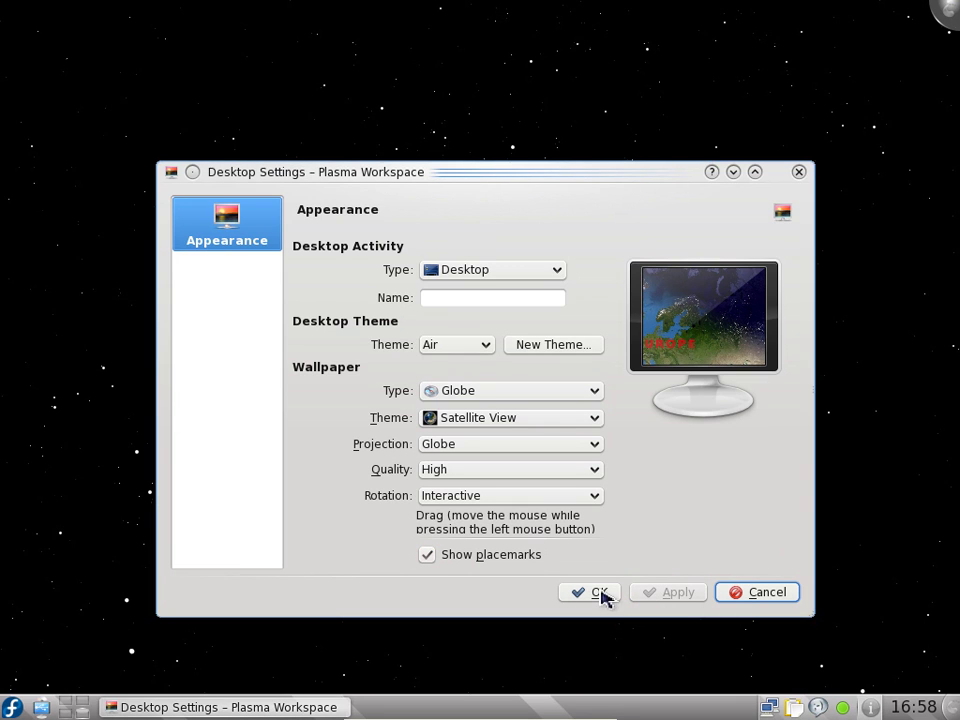
{"action": "left_click", "coordinate": [600, 593]}
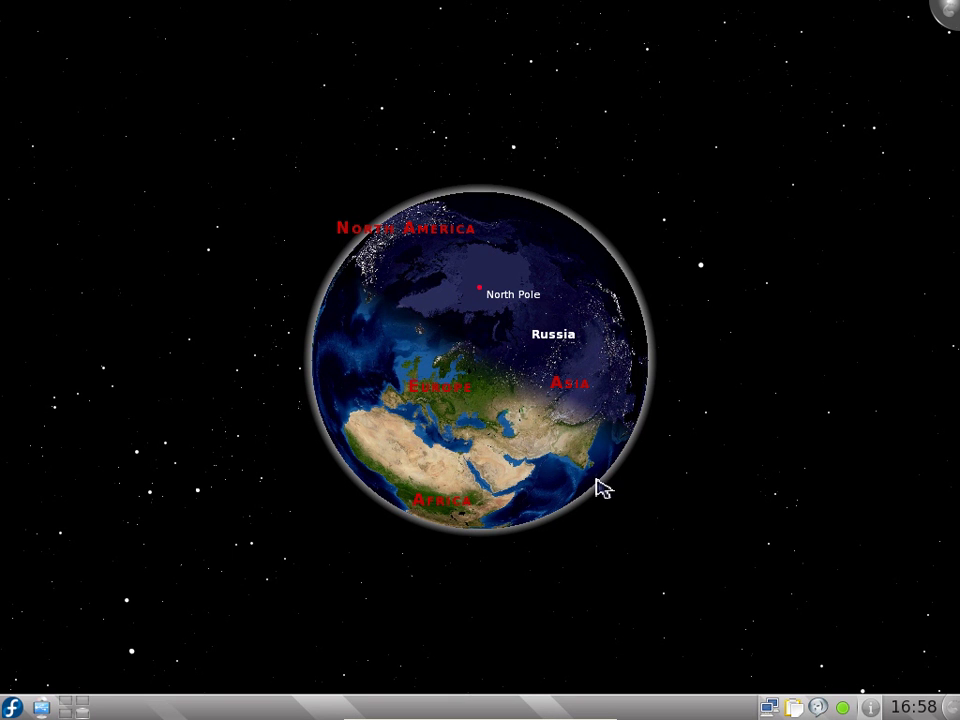
Zoom and rotate the globe to show Africa, India, Sri Lanka and the Maldives.
{"action": "scroll", "coordinate": [546, 388], "scroll_direction": "up", "scroll_amount": 3}
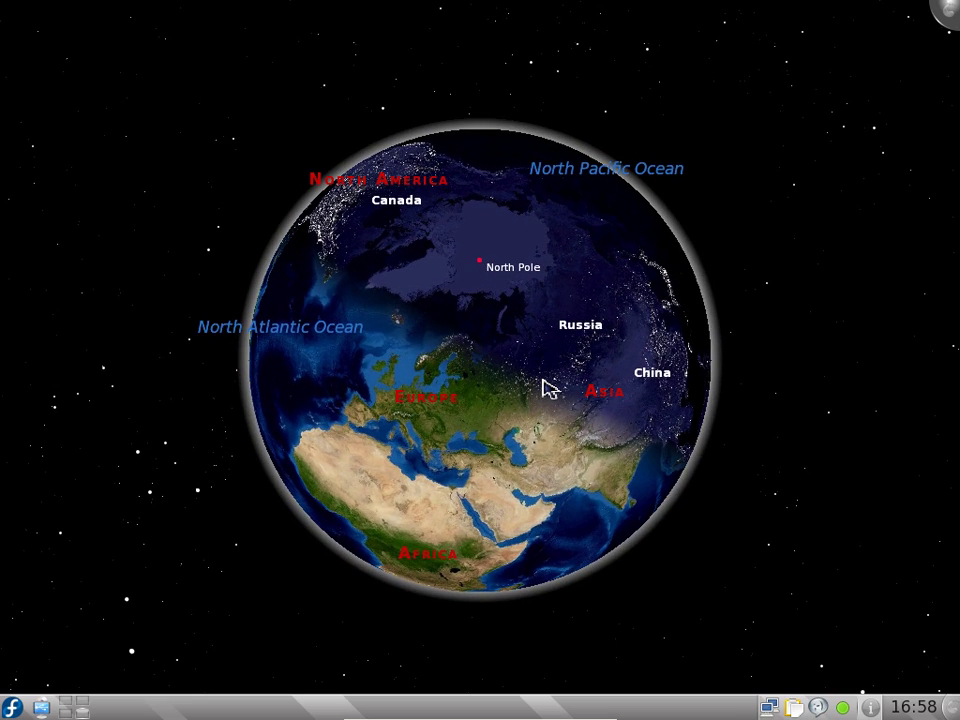
{"action": "scroll", "coordinate": [546, 388], "scroll_direction": "up", "scroll_amount": 2}
{"action": "scroll", "coordinate": [546, 388], "scroll_direction": "up", "scroll_amount": 3}
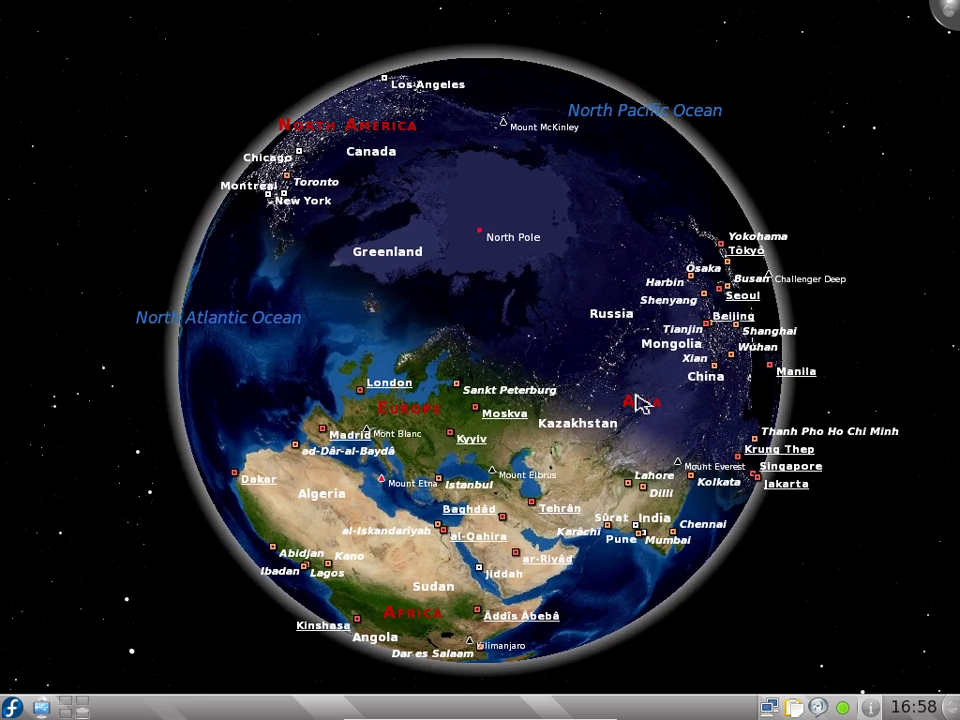
{"action": "left_click_drag", "start_coordinate": [597, 412], "coordinate": [561, 294]}
{"action": "scroll", "coordinate": [547, 336], "scroll_direction": "up", "scroll_amount": 1}
{"action": "scroll", "coordinate": [543, 336], "scroll_direction": "up", "scroll_amount": 3}
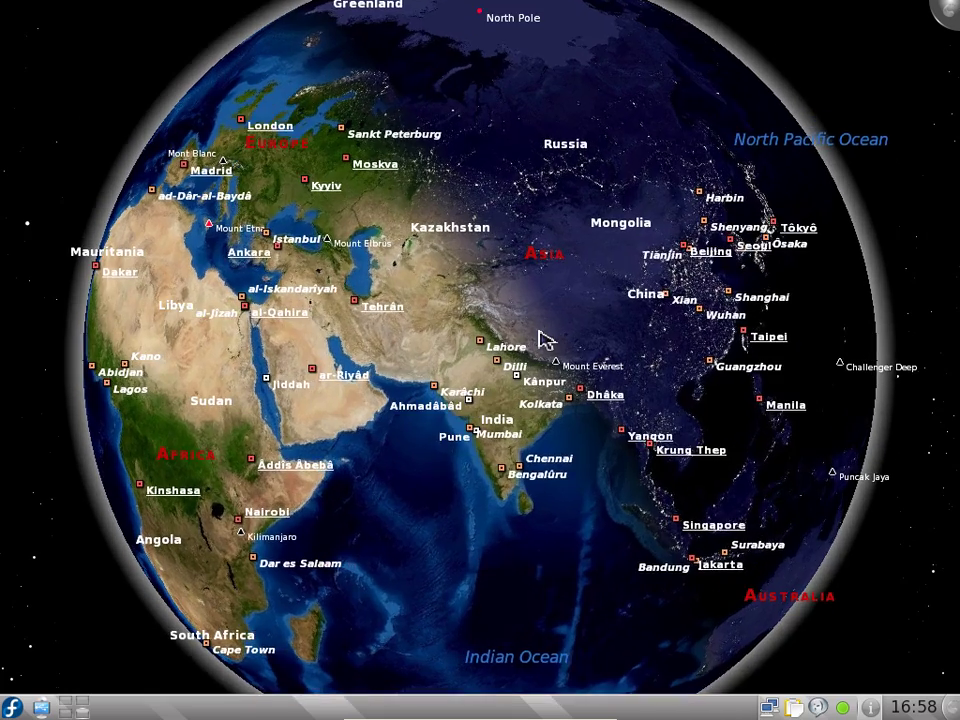
{"action": "scroll", "coordinate": [540, 415], "scroll_direction": "up", "scroll_amount": 3}
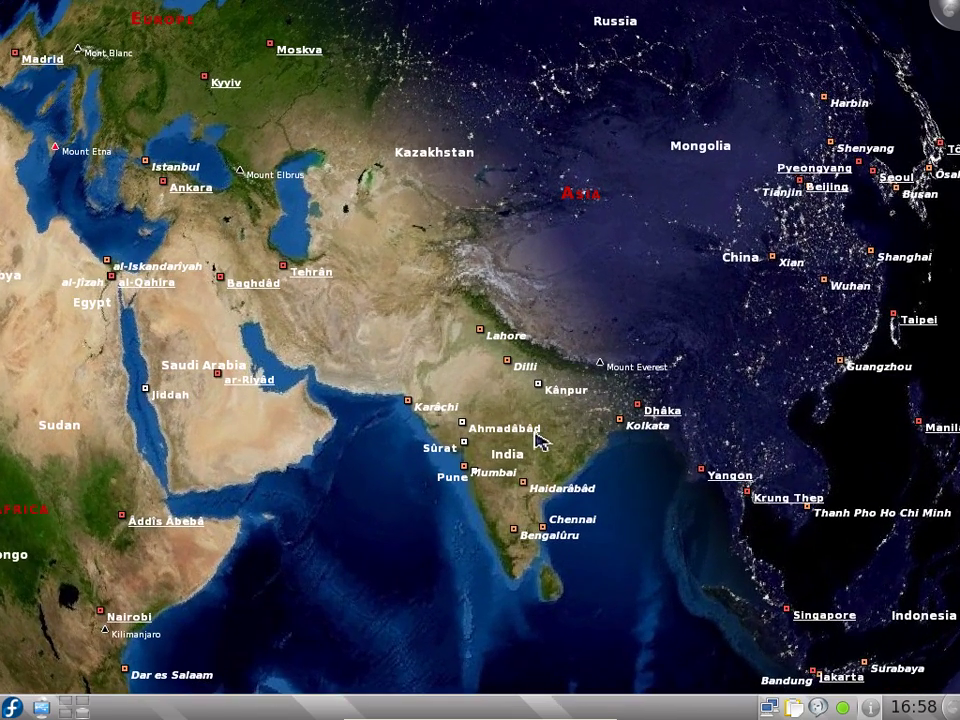
{"action": "scroll", "coordinate": [543, 487], "scroll_direction": "up", "scroll_amount": 3}
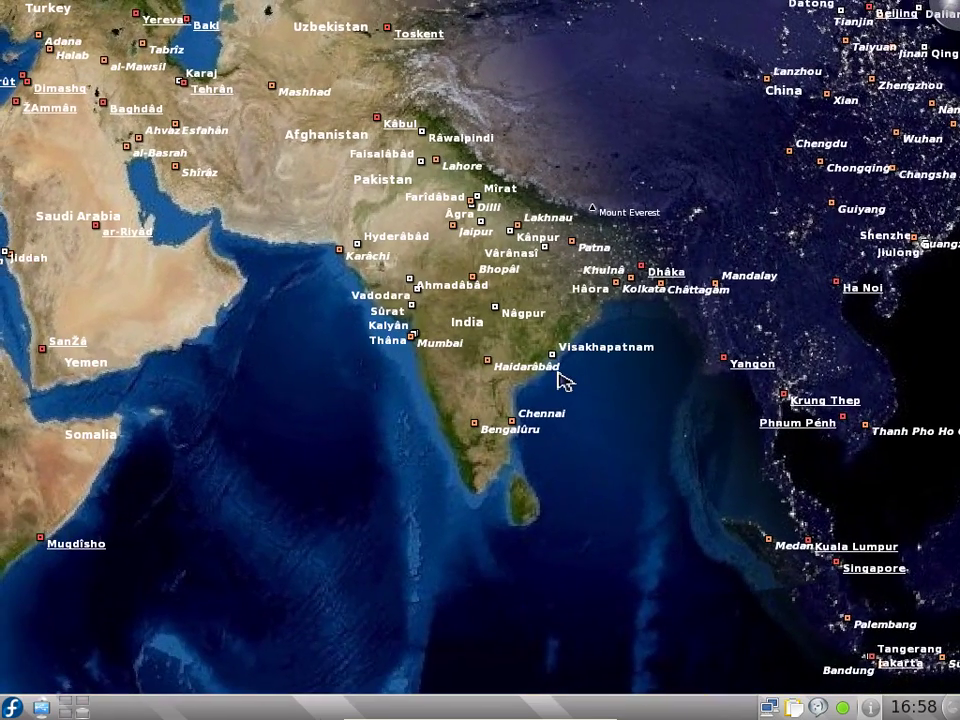
{"action": "scroll", "coordinate": [555, 378], "scroll_direction": "up", "scroll_amount": 3}
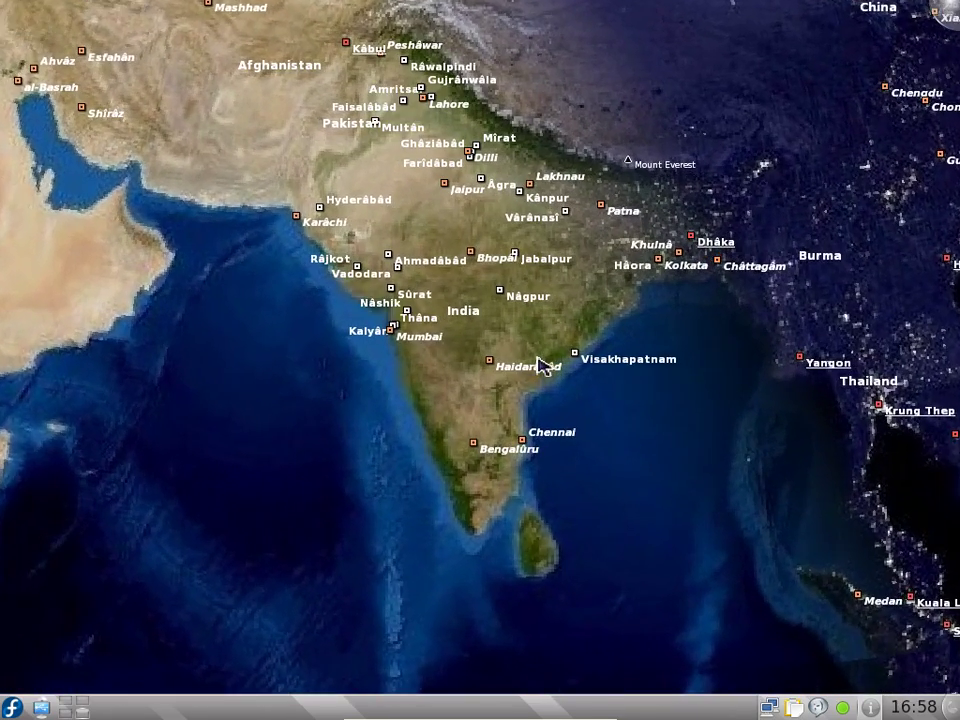
{"action": "scroll", "coordinate": [540, 360], "scroll_direction": "up", "scroll_amount": 3}
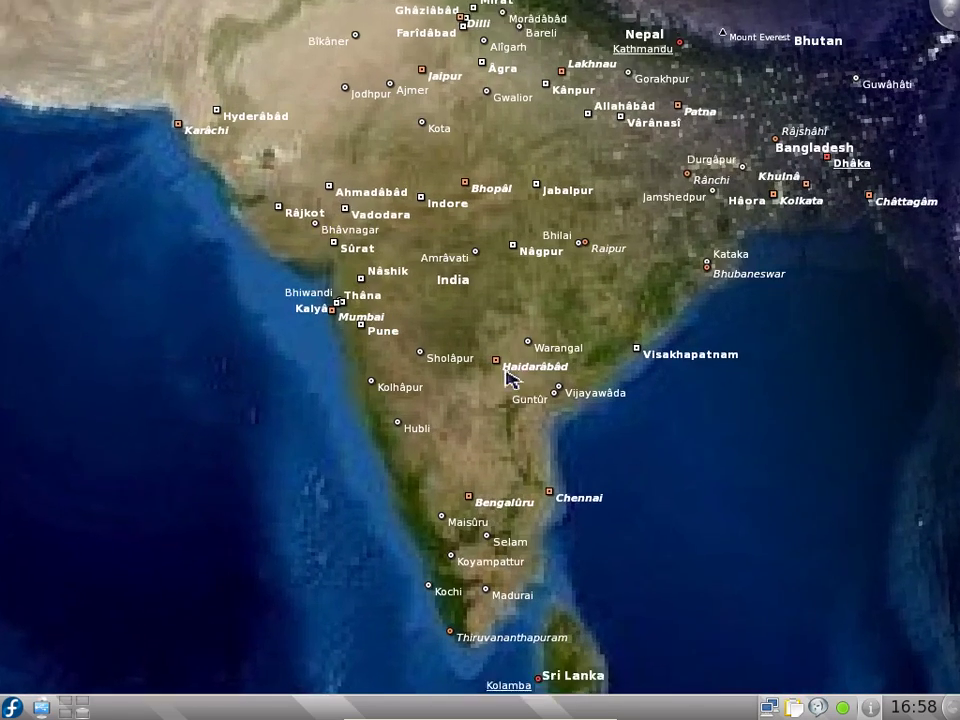
{"action": "scroll", "coordinate": [500, 390], "scroll_direction": "up", "scroll_amount": 1}
{"action": "left_click_drag", "start_coordinate": [703, 551], "coordinate": [707, 381]}
Pan the globe to bring Haidarabad into view while continuing to zoom.
{"action": "scroll", "coordinate": [663, 346], "scroll_direction": "up", "scroll_amount": 1}
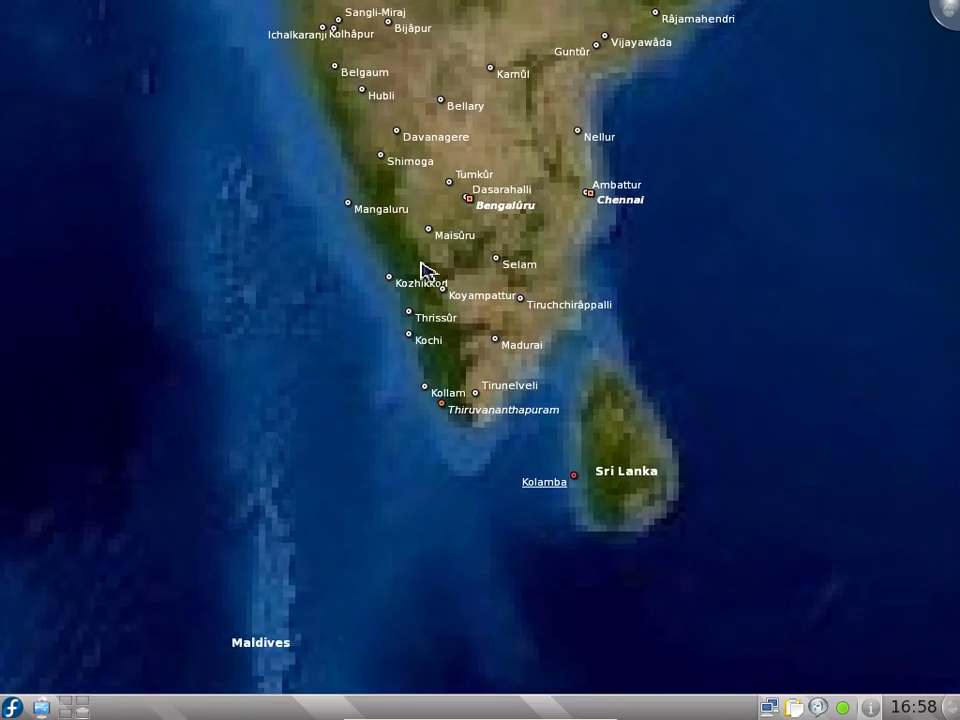
{"action": "scroll", "coordinate": [423, 262], "scroll_direction": "up", "scroll_amount": 2}
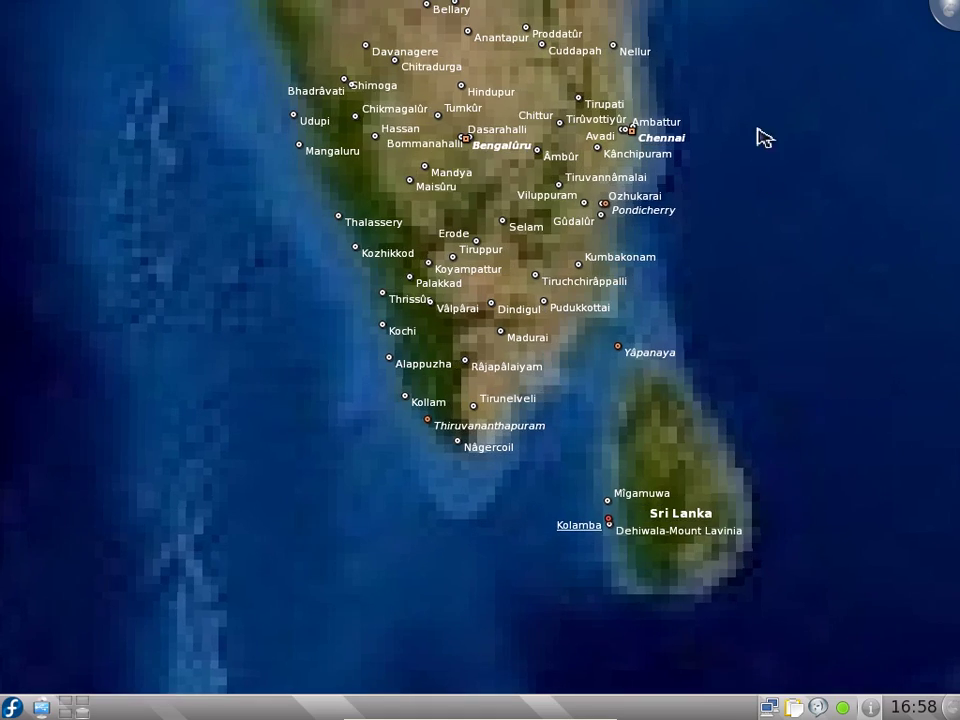
{"action": "scroll", "coordinate": [761, 137], "scroll_direction": "up", "scroll_amount": 1}
{"action": "left_click_drag", "start_coordinate": [761, 137], "coordinate": [789, 236]}
{"action": "scroll", "coordinate": [766, 225], "scroll_direction": "up", "scroll_amount": 1}
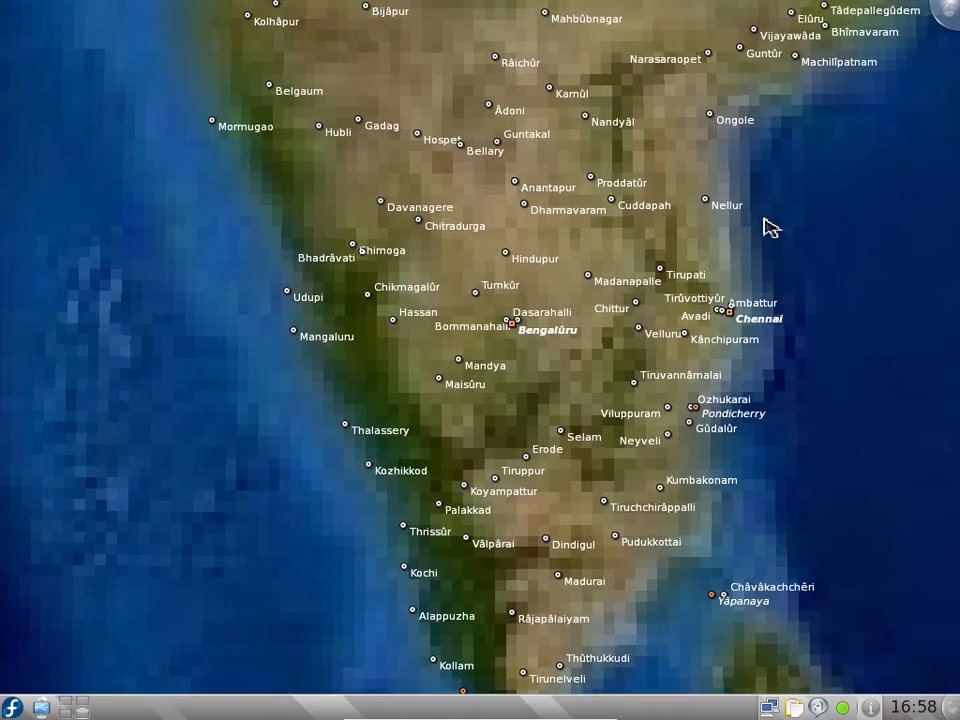
{"action": "scroll", "coordinate": [671, 264], "scroll_direction": "up", "scroll_amount": 2}
{"action": "scroll", "coordinate": [578, 275], "scroll_direction": "up", "scroll_amount": 2}
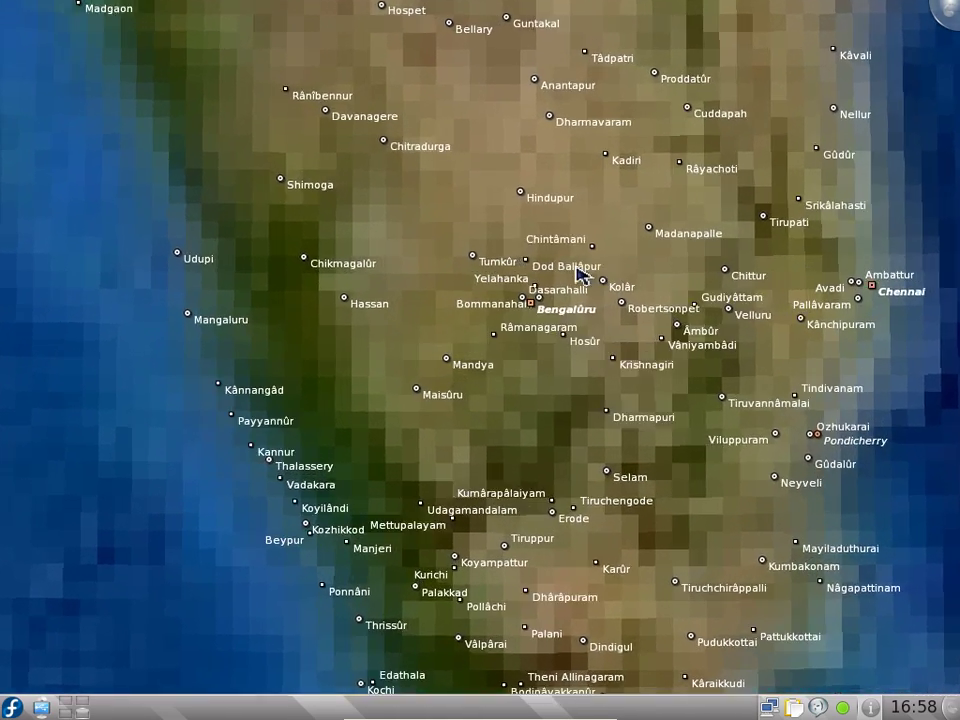
{"action": "scroll", "coordinate": [574, 330], "scroll_direction": "up", "scroll_amount": 2}
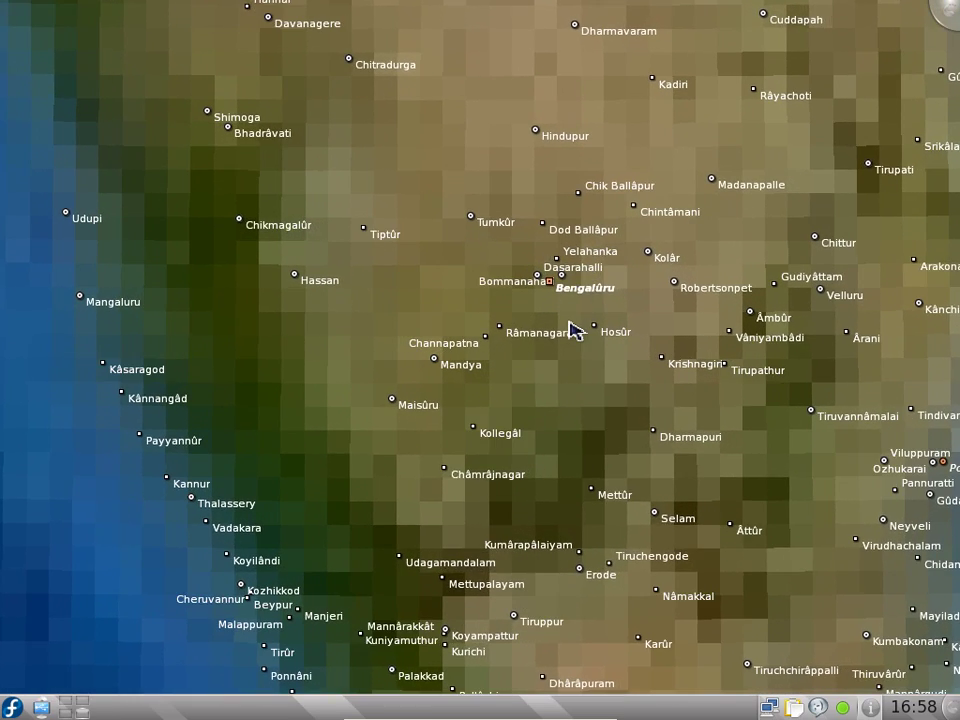
{"action": "scroll", "coordinate": [574, 317], "scroll_direction": "up", "scroll_amount": 2}
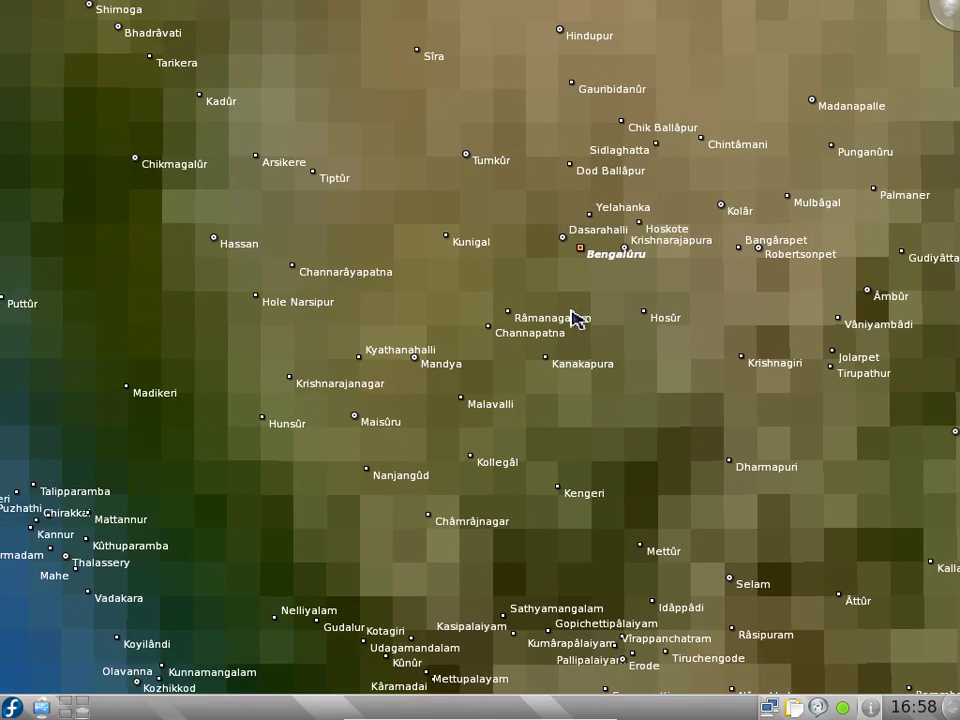
{"action": "scroll", "coordinate": [596, 279], "scroll_direction": "up", "scroll_amount": 1}
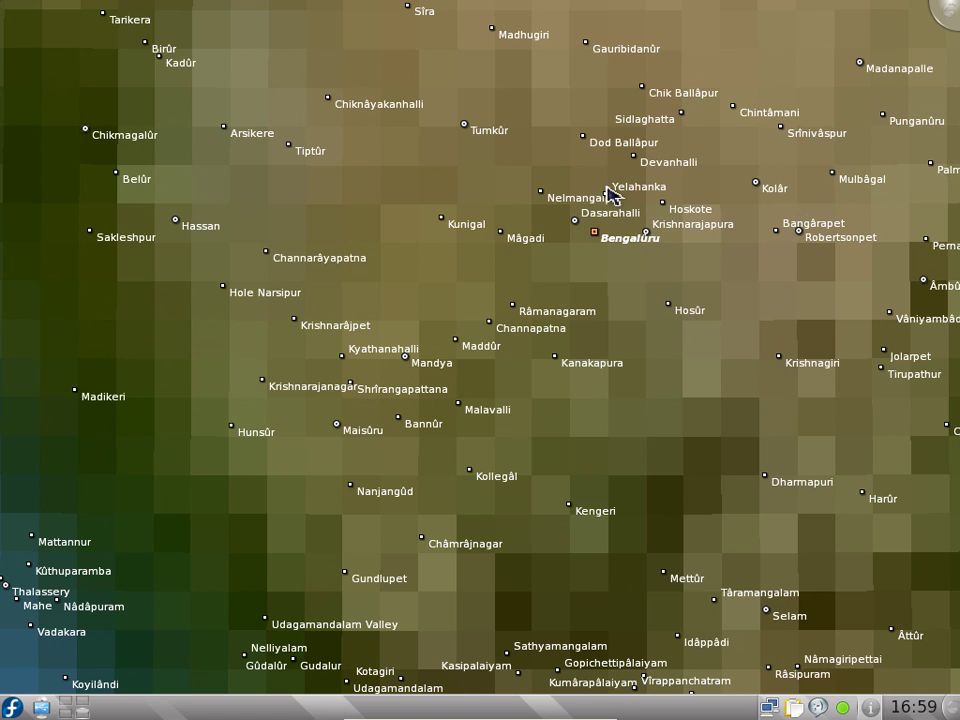
{"action": "scroll", "coordinate": [614, 200], "scroll_direction": "up", "scroll_amount": 2}
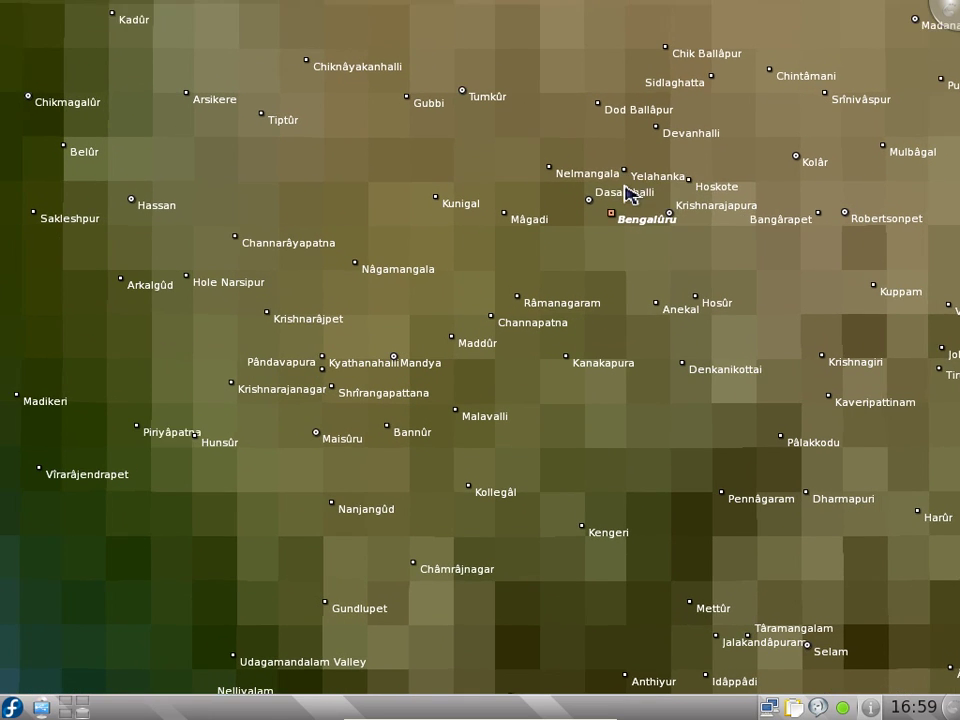
{"action": "scroll", "coordinate": [626, 190], "scroll_direction": "up", "scroll_amount": 1}
{"action": "scroll", "coordinate": [640, 180], "scroll_direction": "up", "scroll_amount": 1}
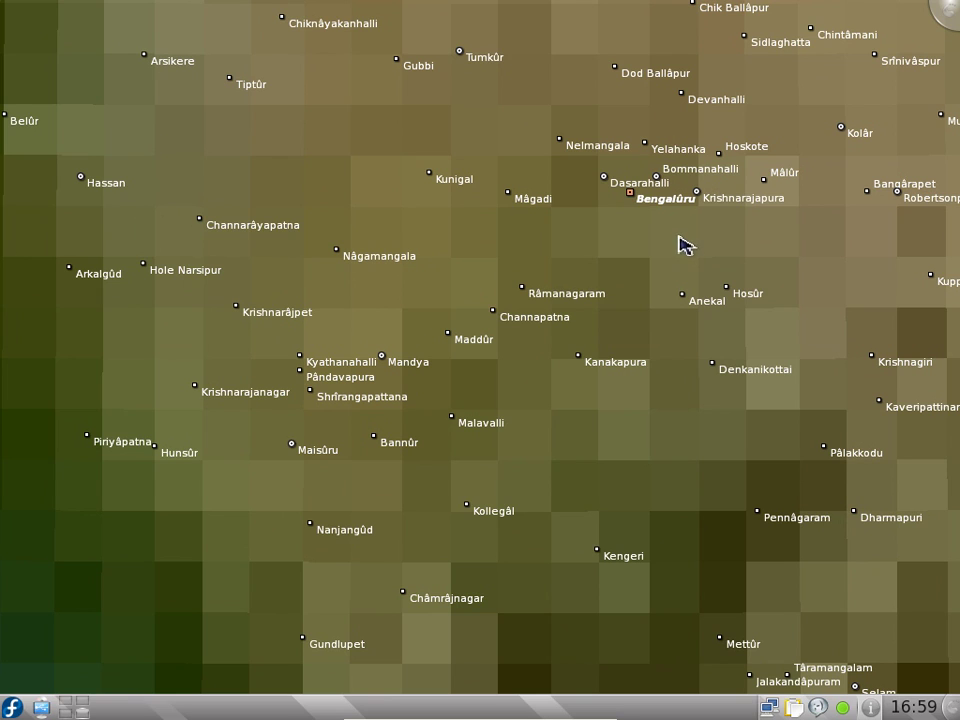
Zoom out until the whole Earth floats in the star field, with Africa centred.
{"action": "scroll", "coordinate": [686, 245], "scroll_direction": "down", "scroll_amount": 4}
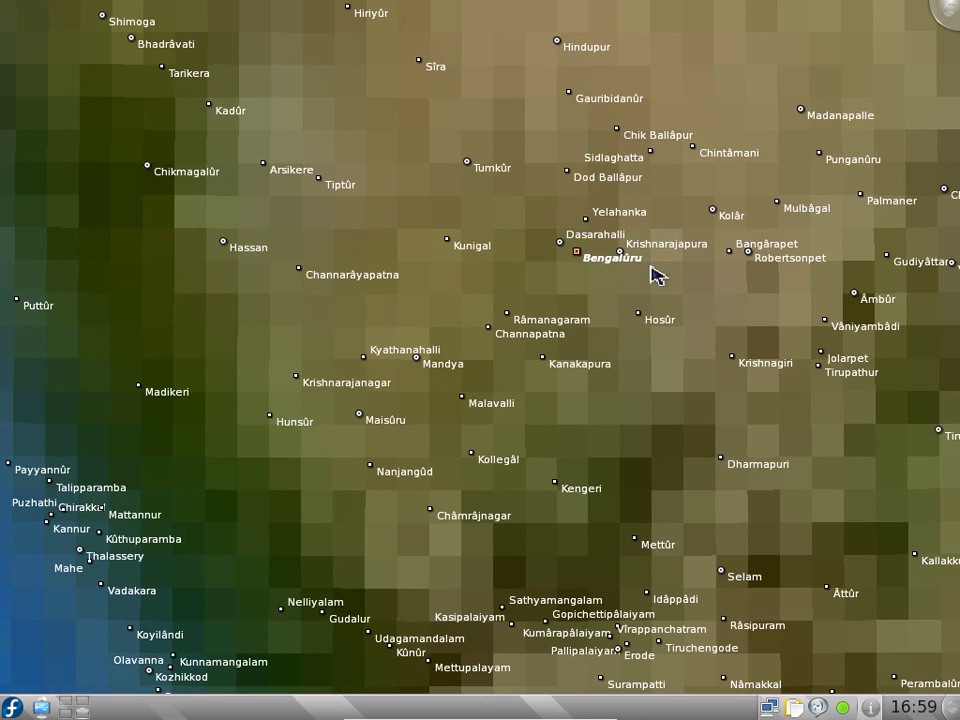
{"action": "scroll", "coordinate": [652, 270], "scroll_direction": "down", "scroll_amount": 5}
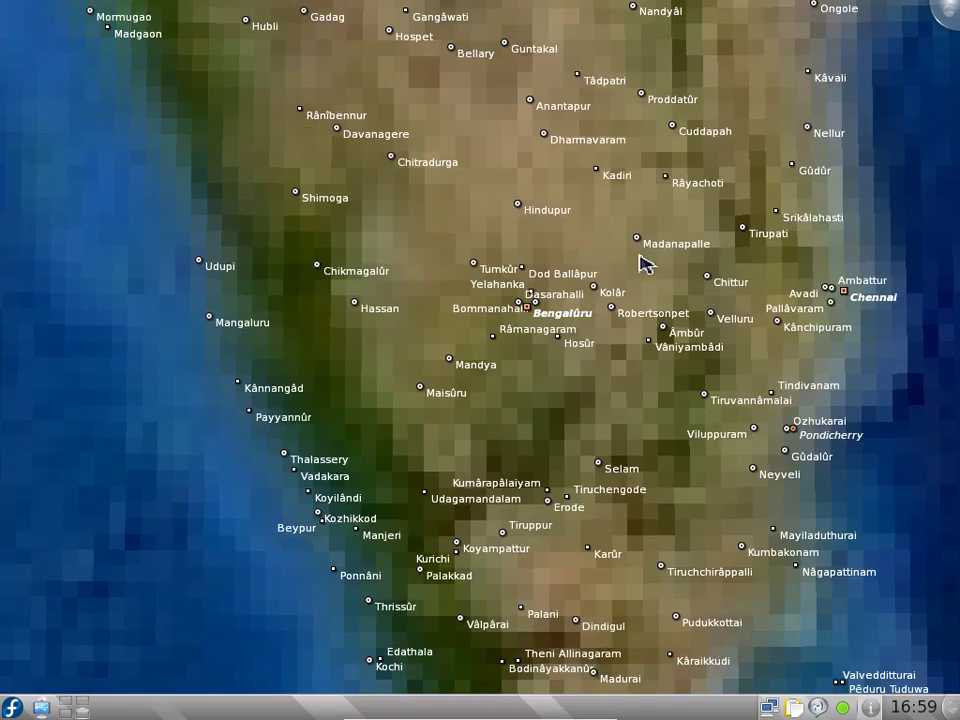
{"action": "scroll", "coordinate": [645, 263], "scroll_direction": "down", "scroll_amount": 5}
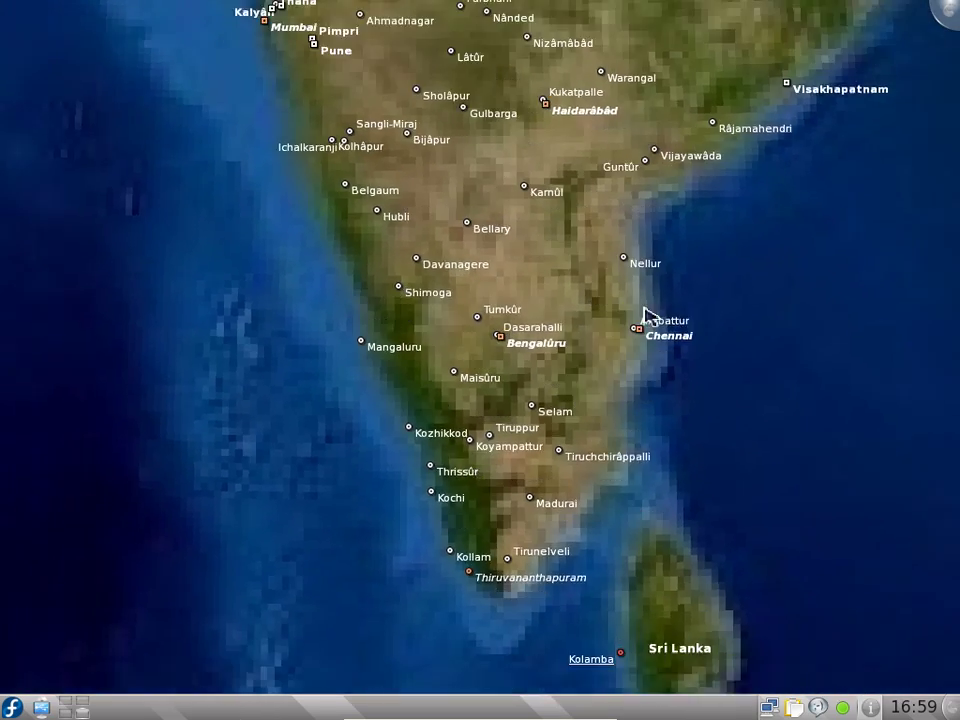
{"action": "scroll", "coordinate": [660, 280], "scroll_direction": "down", "scroll_amount": 5}
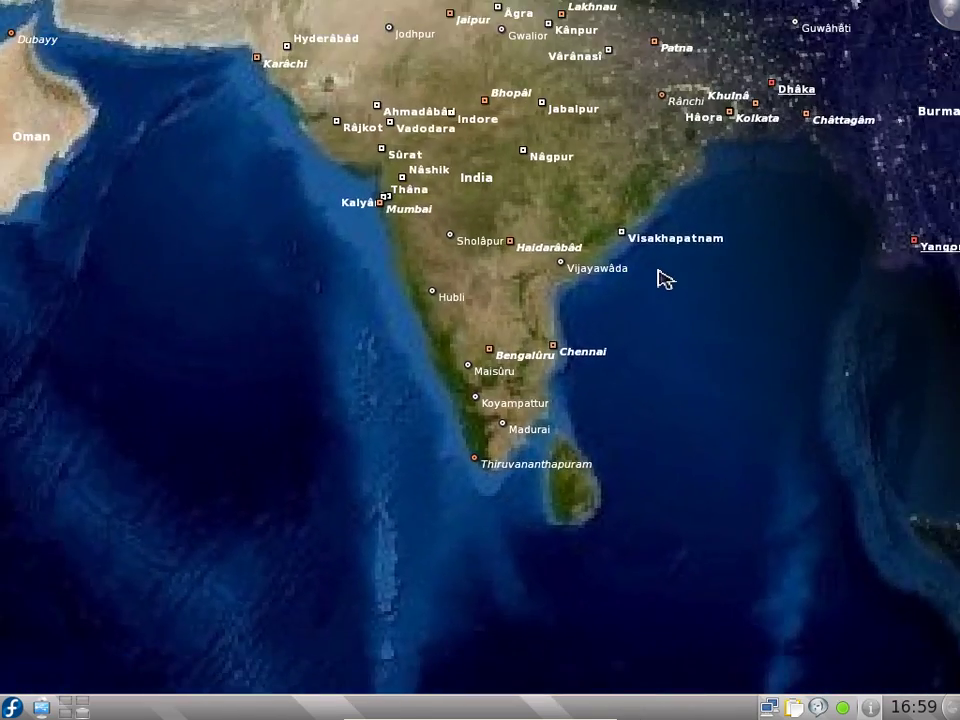
{"action": "scroll", "coordinate": [665, 279], "scroll_direction": "down", "scroll_amount": 5}
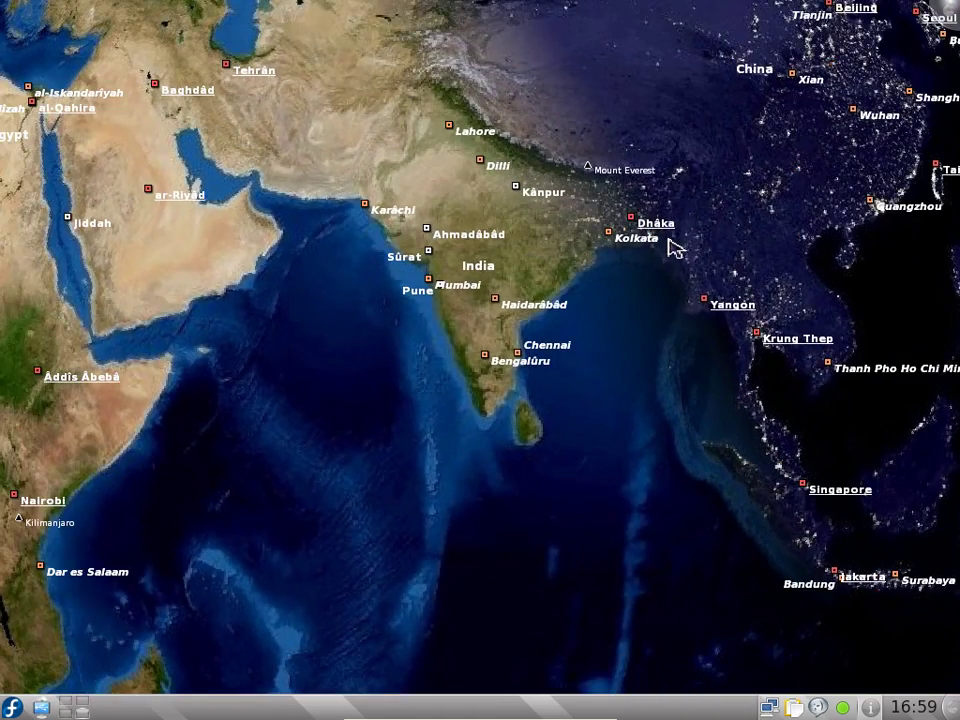
{"action": "scroll", "coordinate": [676, 248], "scroll_direction": "down", "scroll_amount": 5}
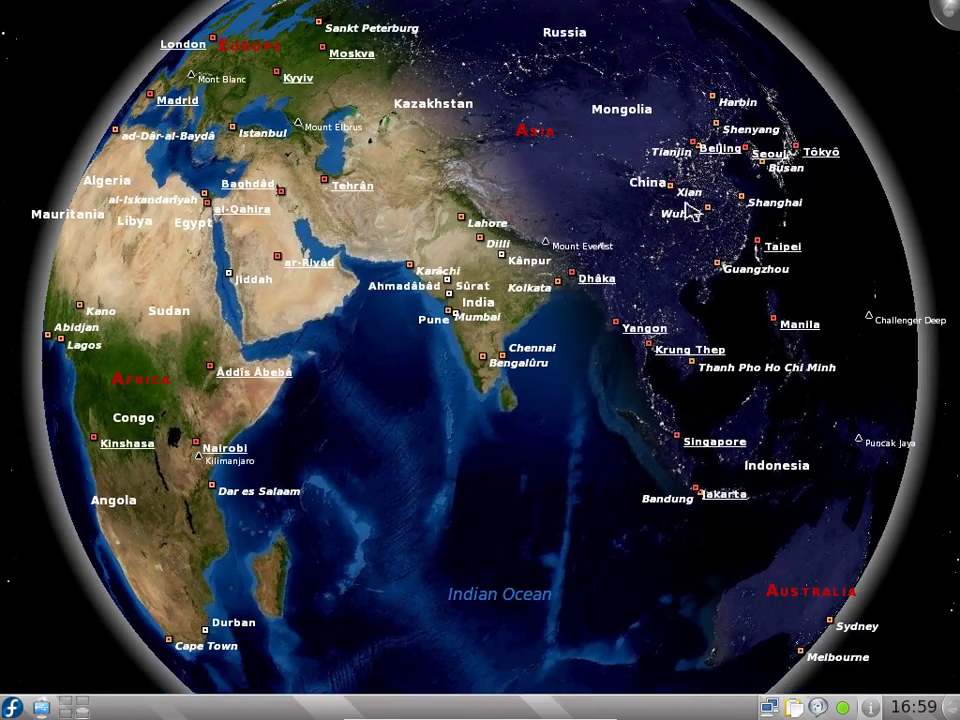
{"action": "scroll", "coordinate": [690, 210], "scroll_direction": "down", "scroll_amount": 5}
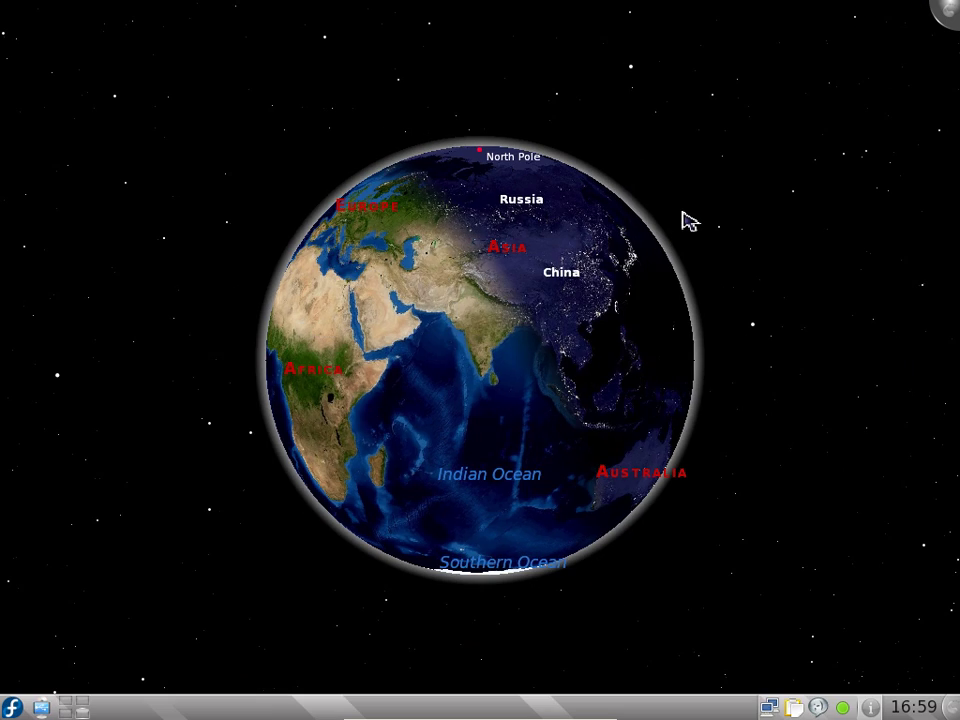
{"action": "mouse_move", "coordinate": [645, 408]}
{"action": "left_mouse_down"}
{"action": "mouse_move", "coordinate": [501, 409]}
{"action": "mouse_move", "coordinate": [776, 392]}
{"action": "mouse_move", "coordinate": [643, 245]}
{"action": "mouse_move", "coordinate": [626, 77]}
{"action": "mouse_move", "coordinate": [589, 394]}
{"action": "mouse_move", "coordinate": [600, 420]}
{"action": "mouse_move", "coordinate": [645, 408]}
{"action": "left_mouse_up"}
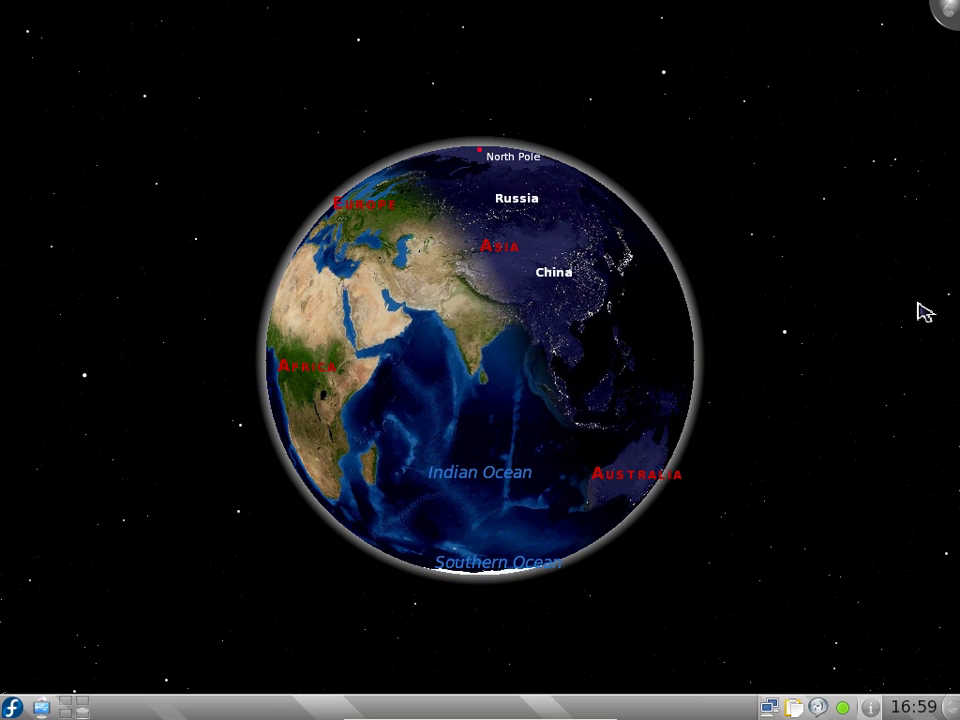
{"action": "scroll", "coordinate": [857, 285], "scroll_direction": "up", "scroll_amount": 2}
{"action": "scroll", "coordinate": [857, 285], "scroll_direction": "down", "scroll_amount": 3}
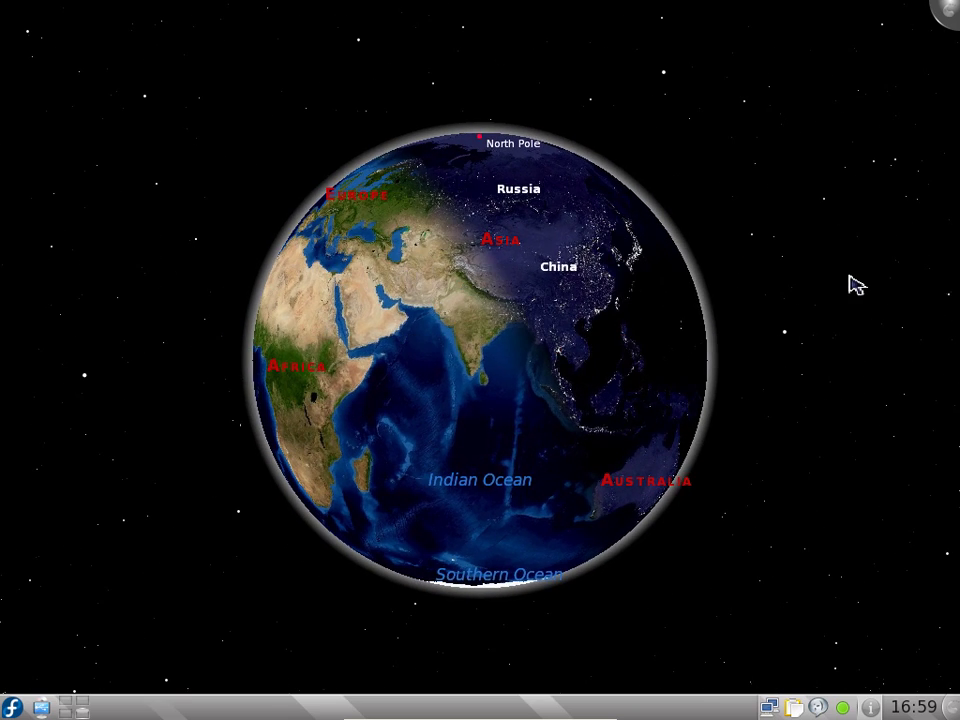
Open Desktop Settings from the desktop menu and browse the wallpaper types, keeping Globe.
{"action": "right_click", "coordinate": [332, 162]}
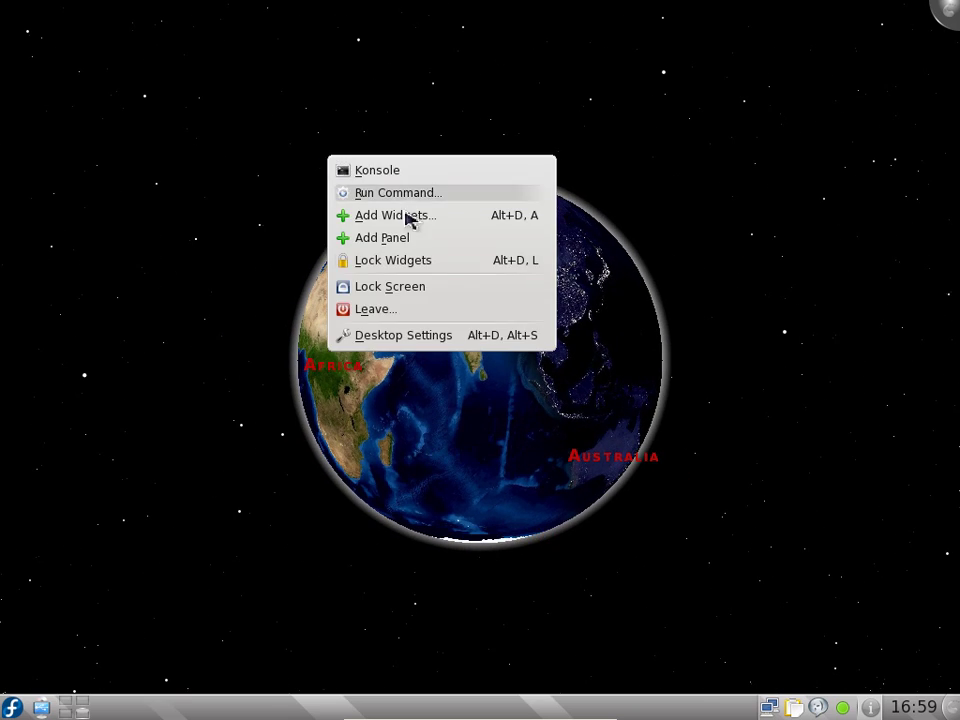
{"action": "left_click", "coordinate": [432, 336]}
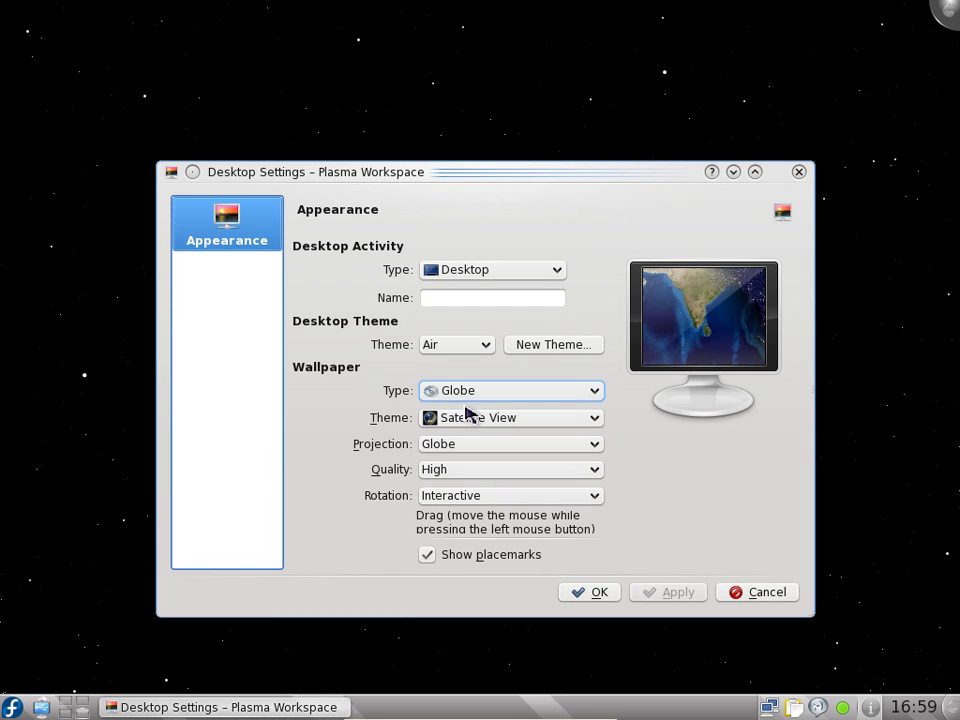
{"action": "left_click", "coordinate": [594, 394]}
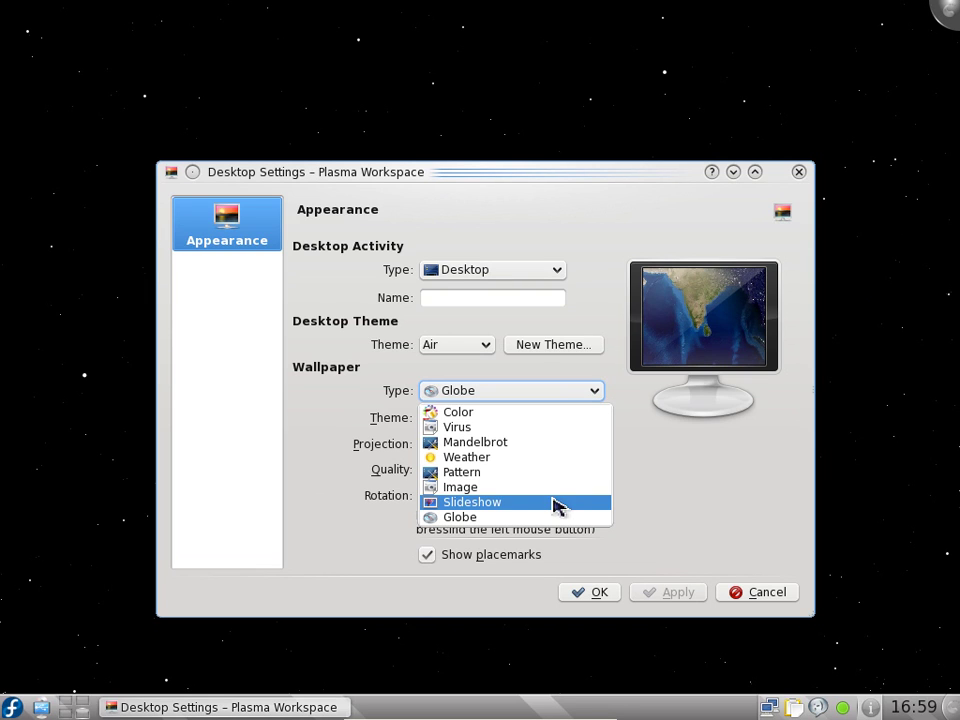
{"action": "left_click", "coordinate": [677, 495]}
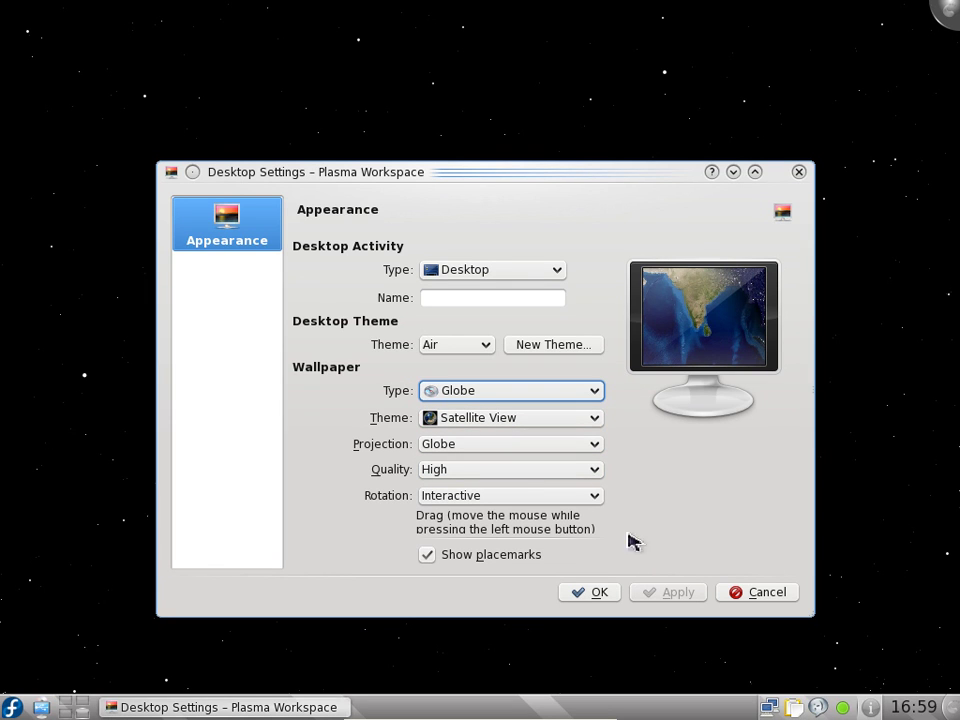
Switch the wallpaper type to Image with the MAC picture, then apply and confirm.
{"action": "left_click", "coordinate": [593, 396]}
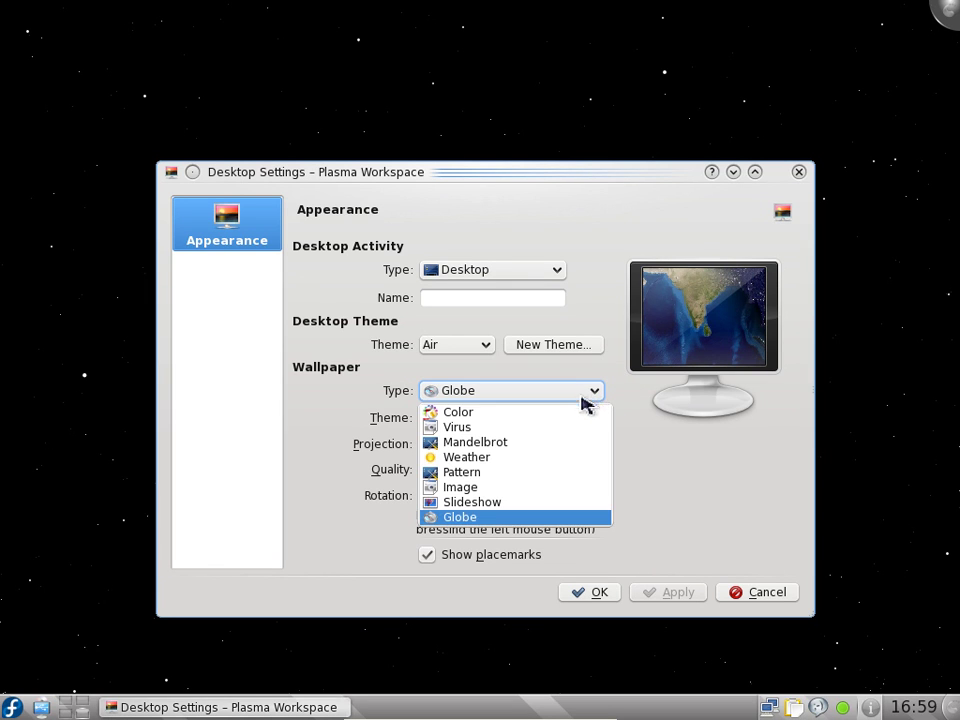
{"action": "left_click", "coordinate": [521, 488]}
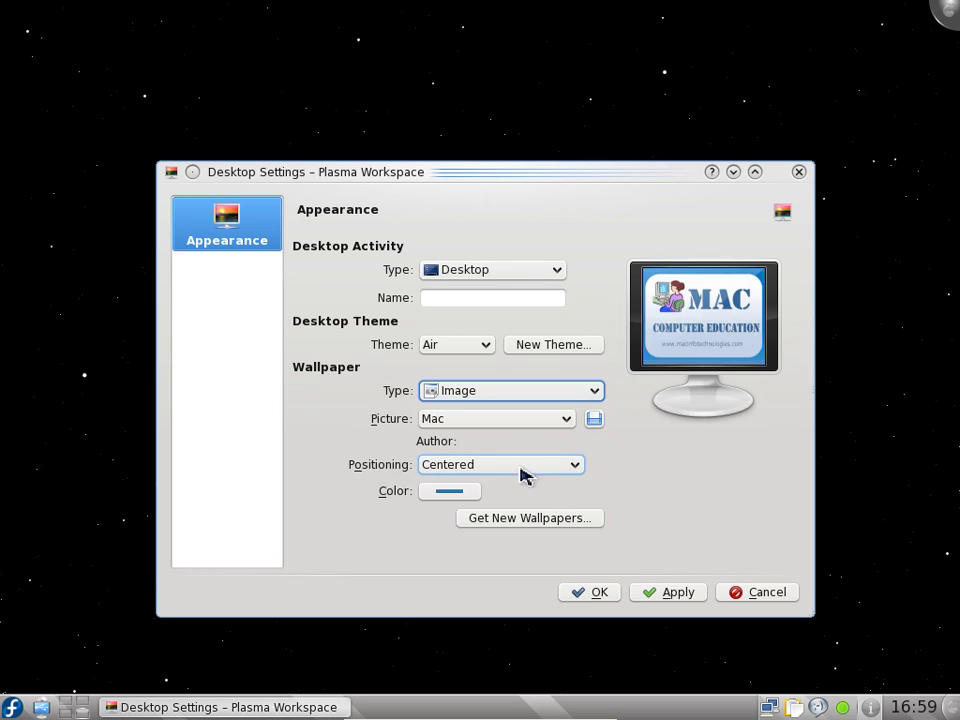
{"action": "left_click", "coordinate": [657, 593]}
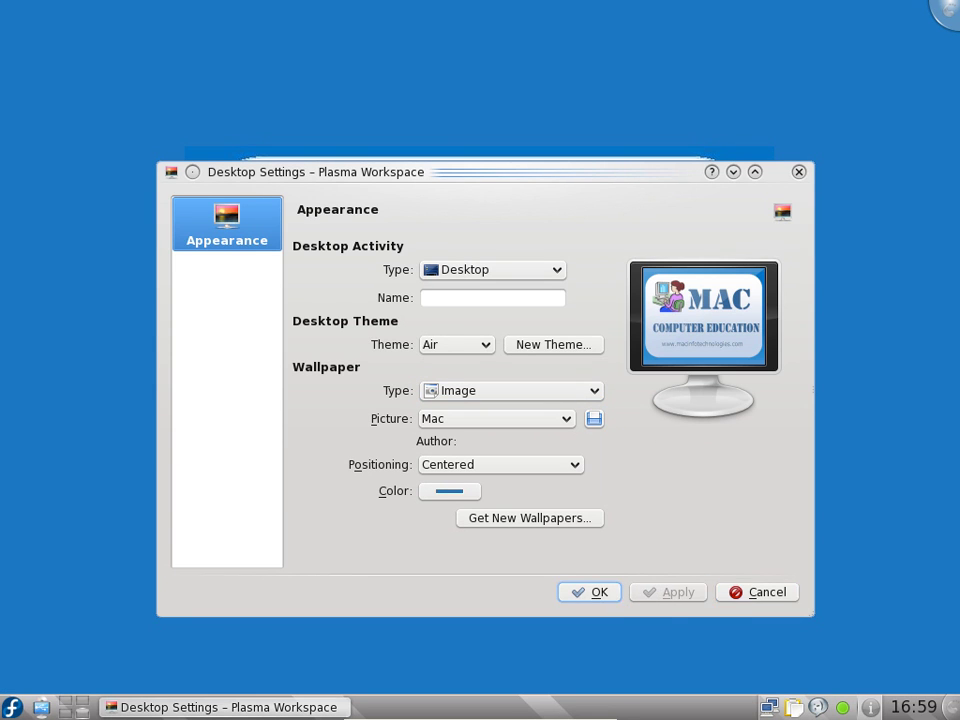
{"action": "left_click", "coordinate": [589, 592]}
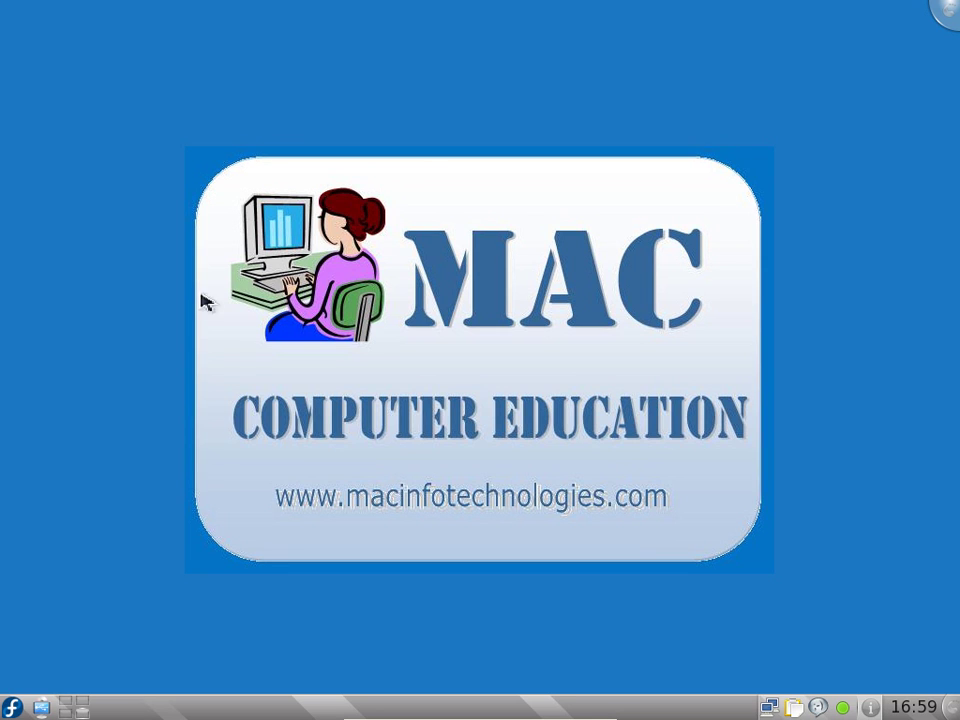
{"action": "right_click", "coordinate": [158, 192]}
{"action": "left_click", "coordinate": [62, 475]}
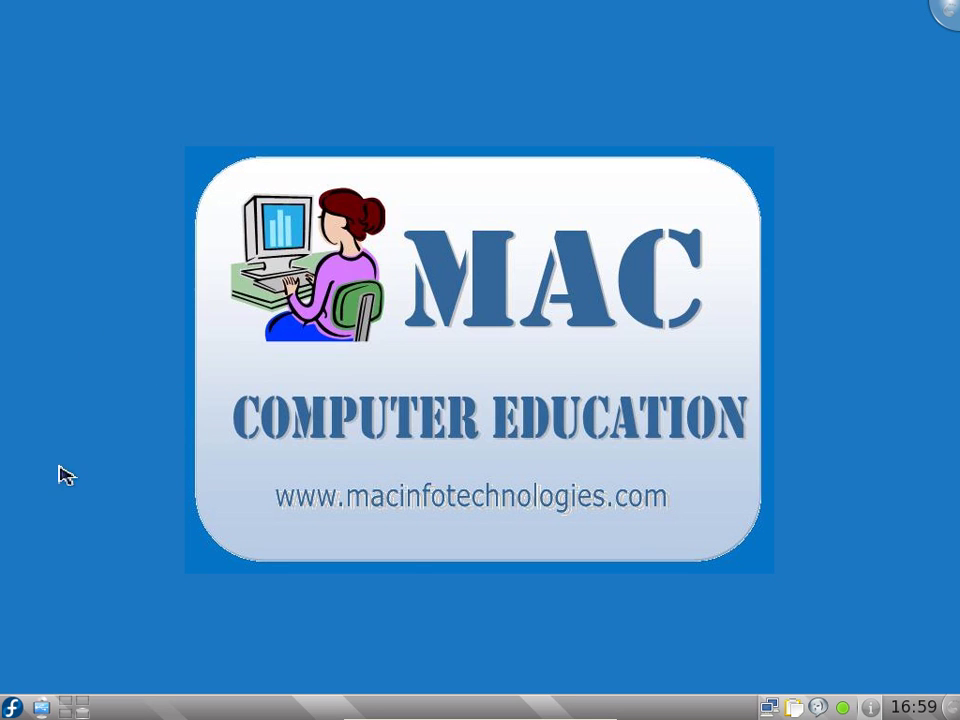
{"action": "left_click", "coordinate": [12, 705]}
{"action": "left_click", "coordinate": [225, 690]}
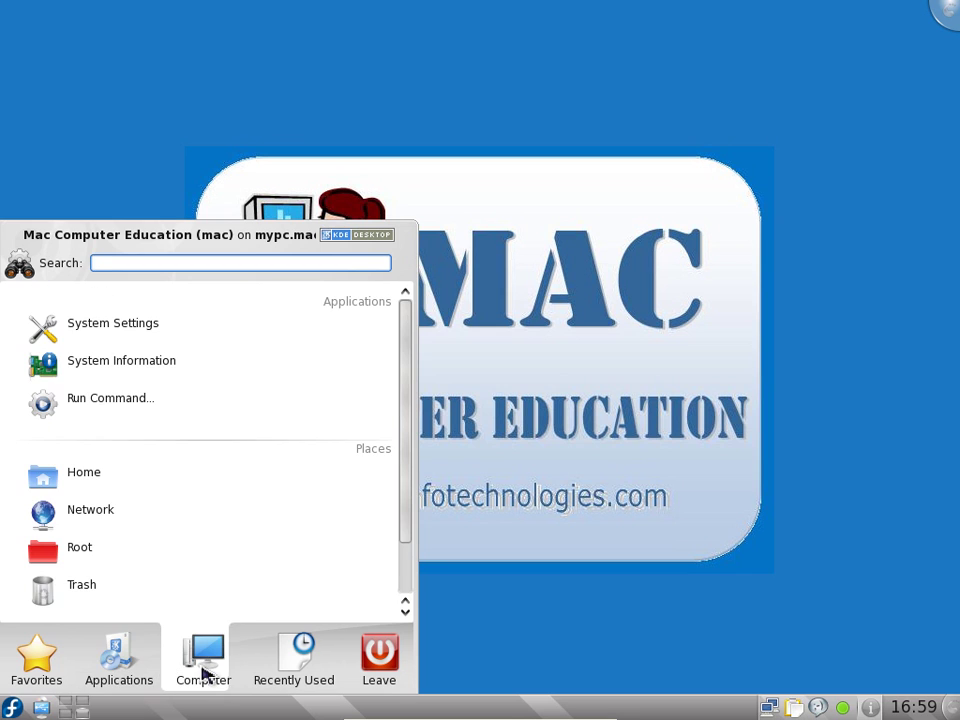
{"action": "left_click", "coordinate": [158, 330]}
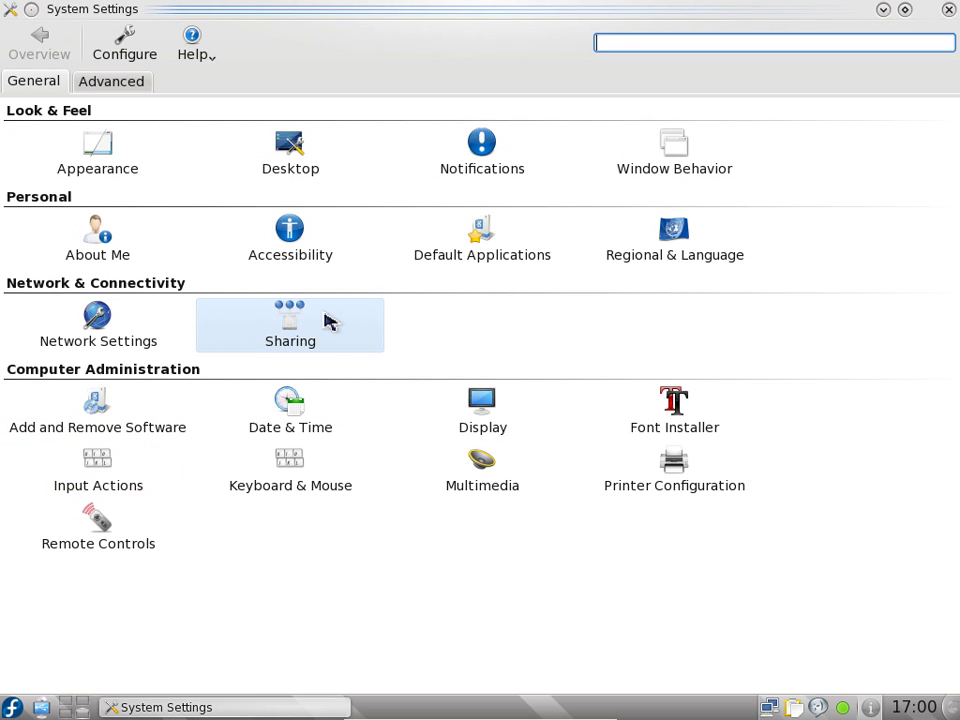
{"action": "mouse_move", "coordinate": [330, 320]}
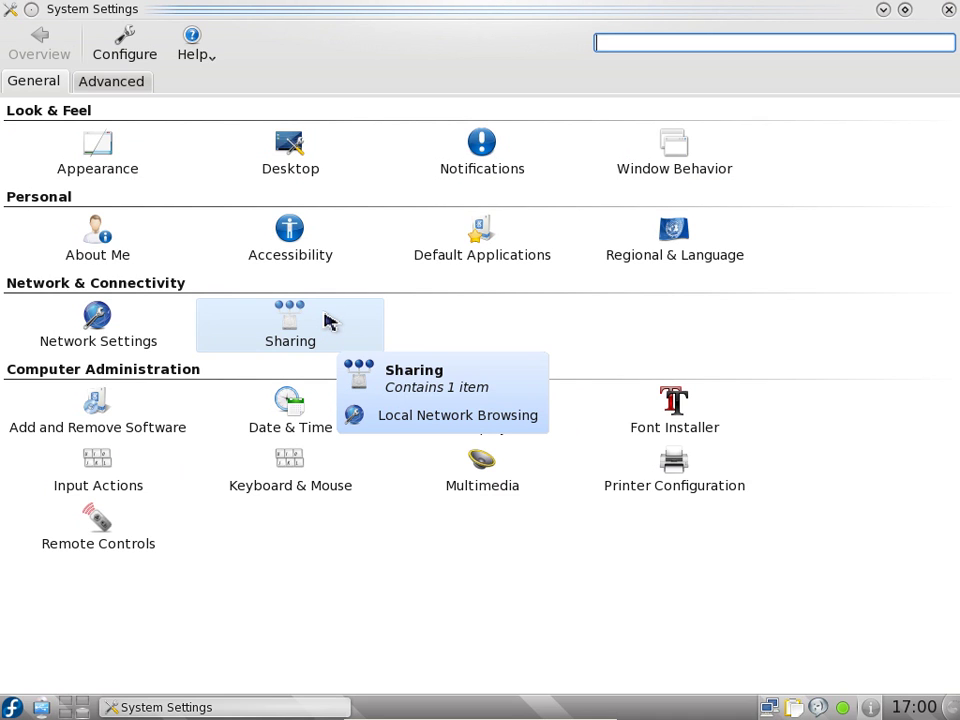
{"action": "key", "text": "ctrl+q"}
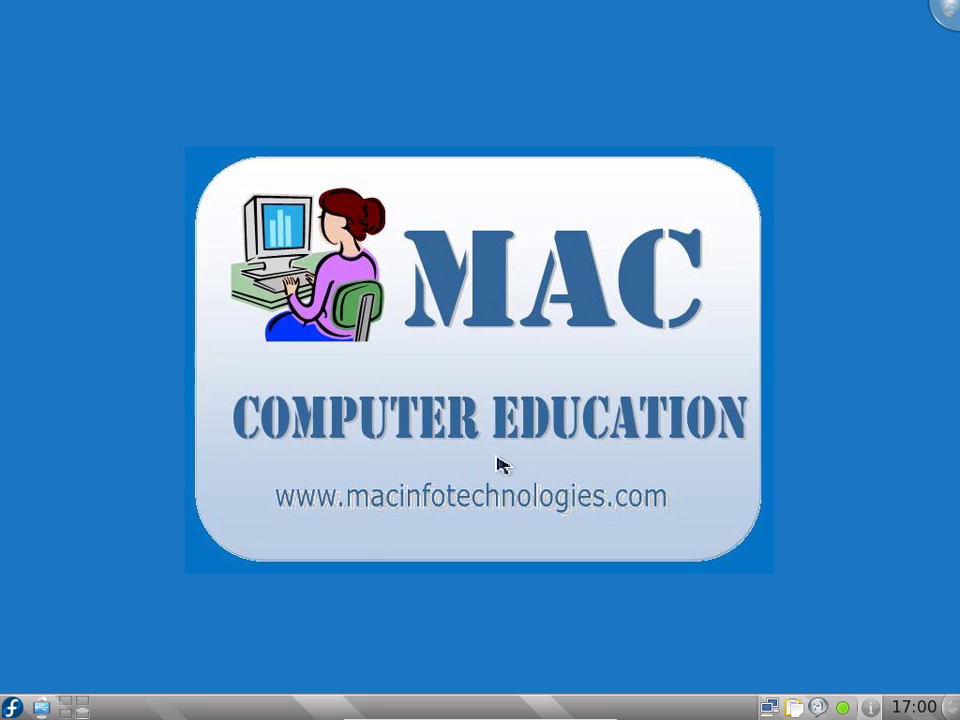
{"action": "left_click", "coordinate": [14, 706]}
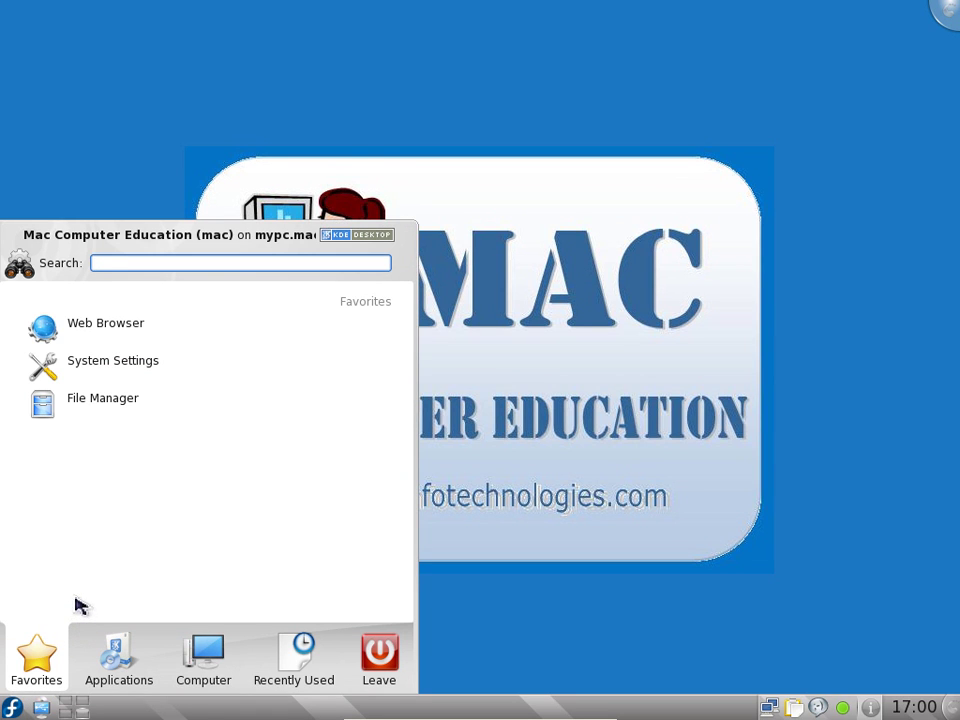
{"action": "mouse_move", "coordinate": [318, 661]}
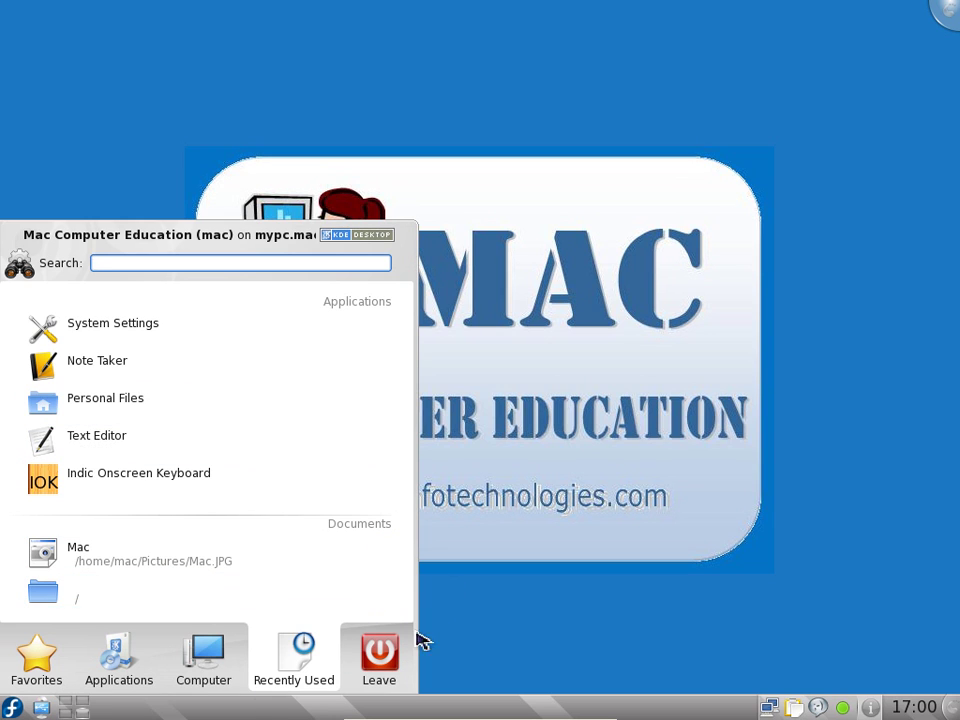
{"action": "left_click", "coordinate": [395, 658]}
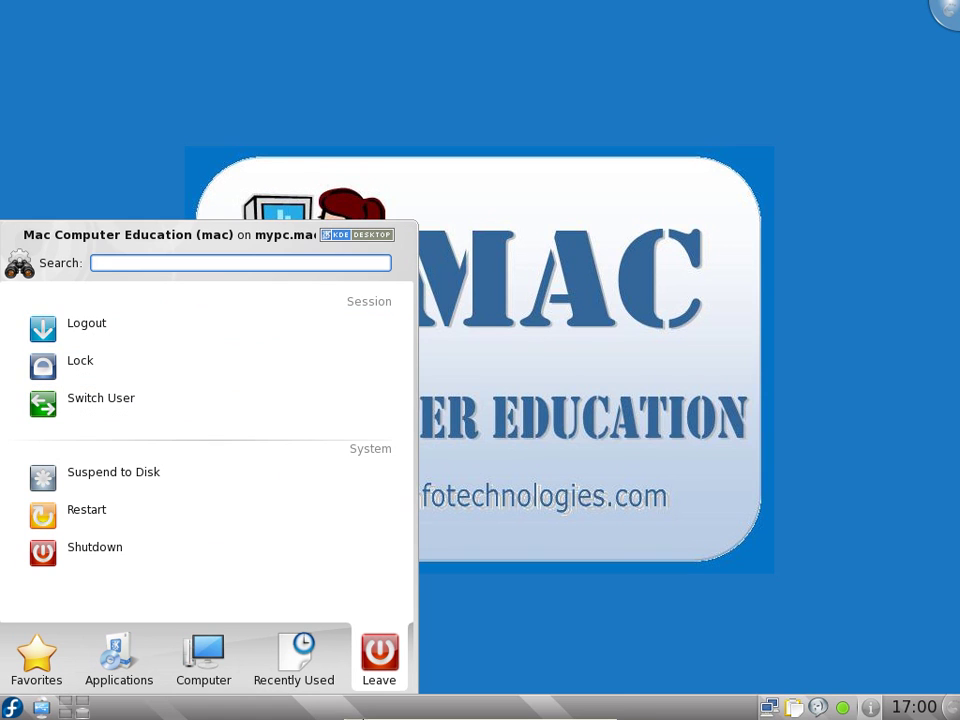
{"action": "left_click", "coordinate": [632, 330]}
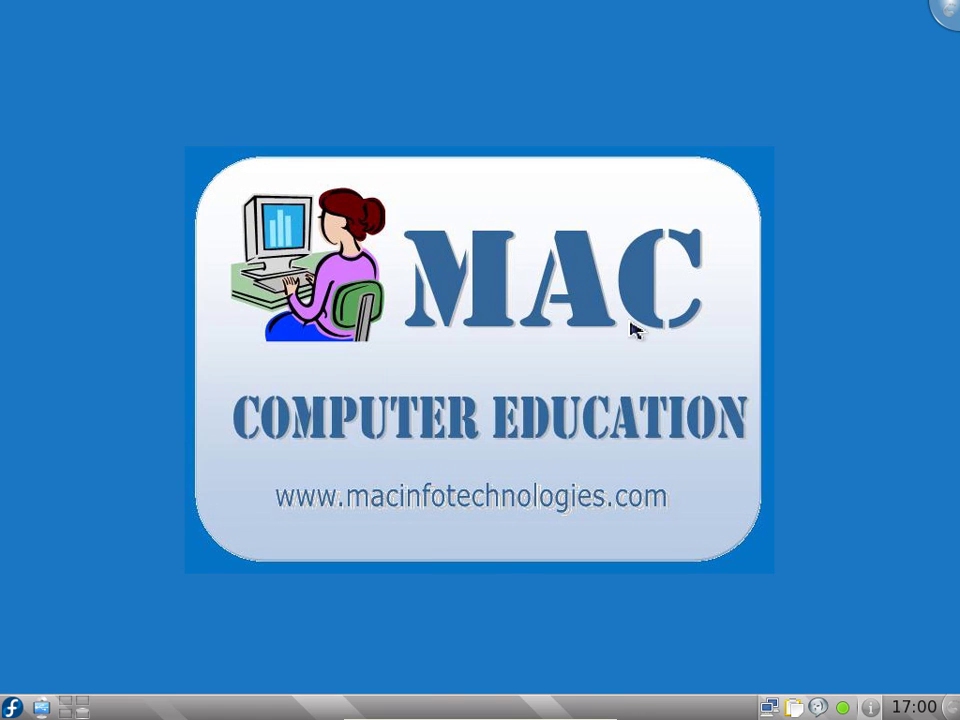